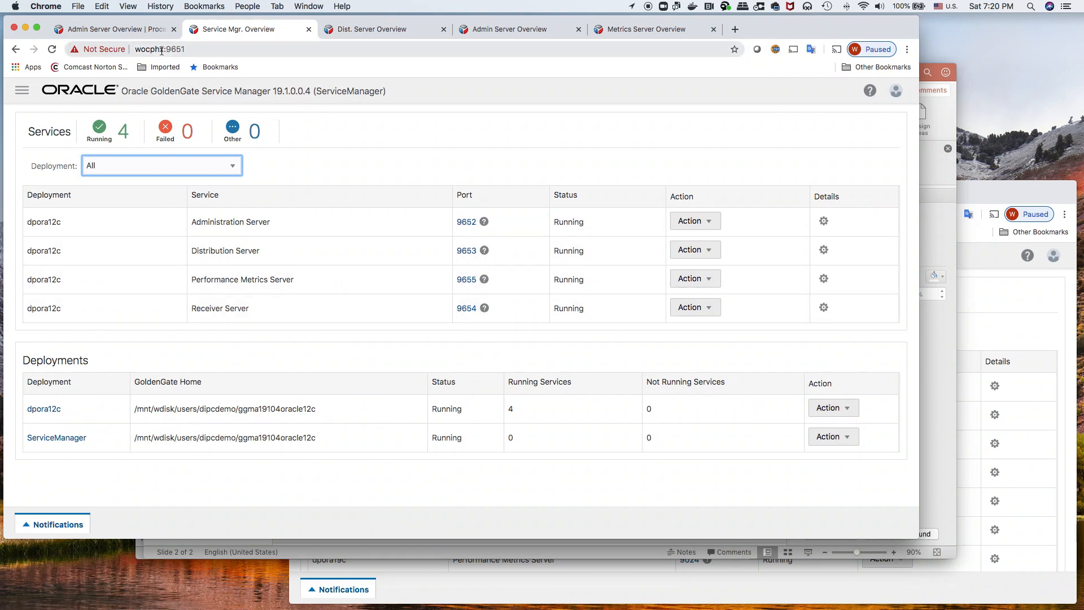
Review the services and deployments of the target Service Manager on oggmp0205iad, and view the dpora19c Administration Server overview.
click(984, 188)
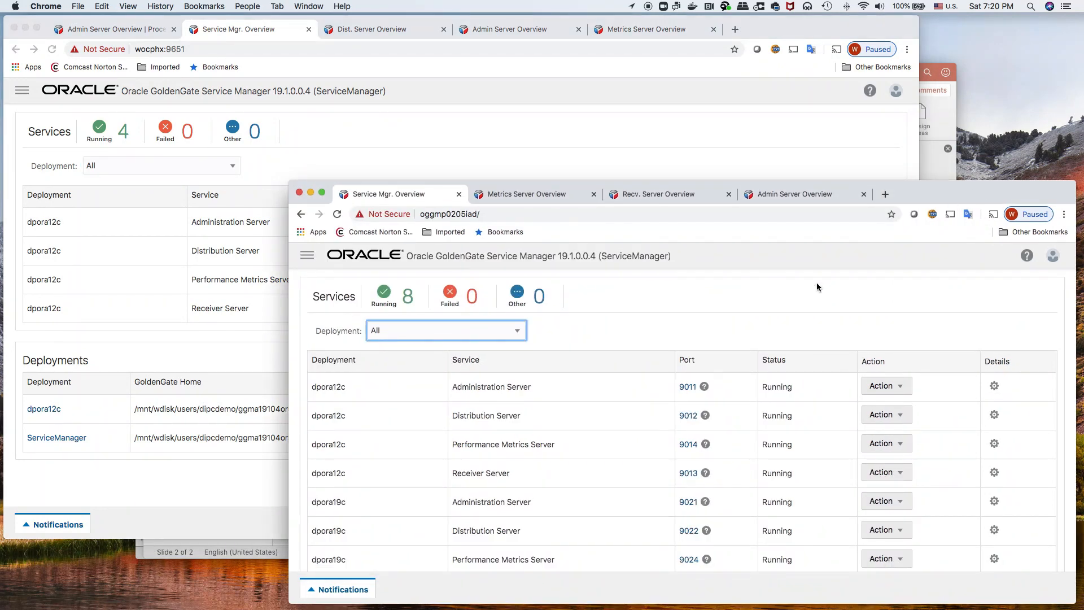
scroll(816, 287, down, 5)
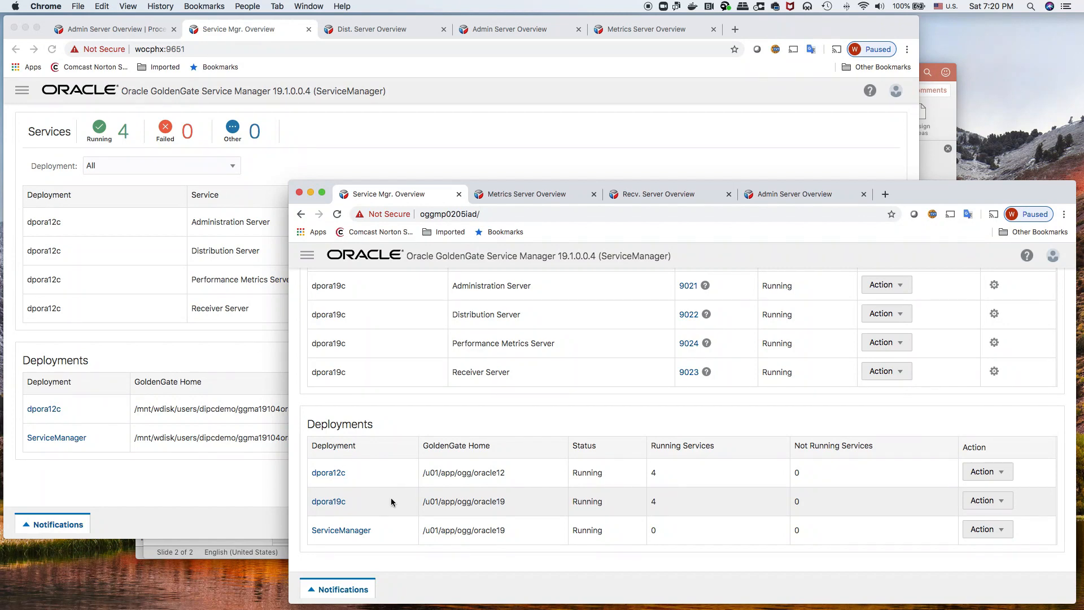
scroll(390, 496, up, 5)
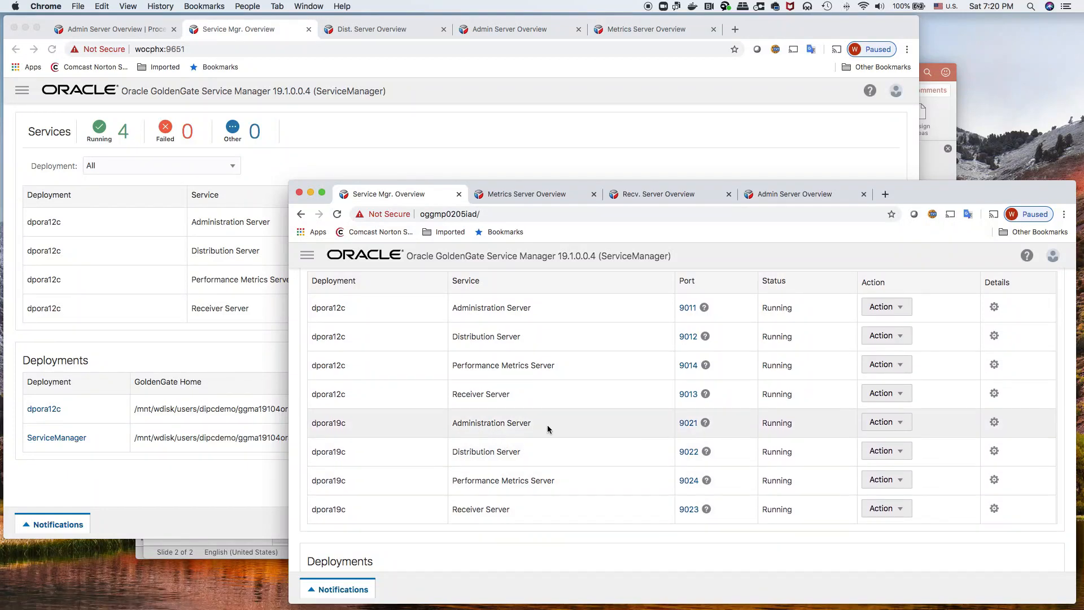
click(788, 196)
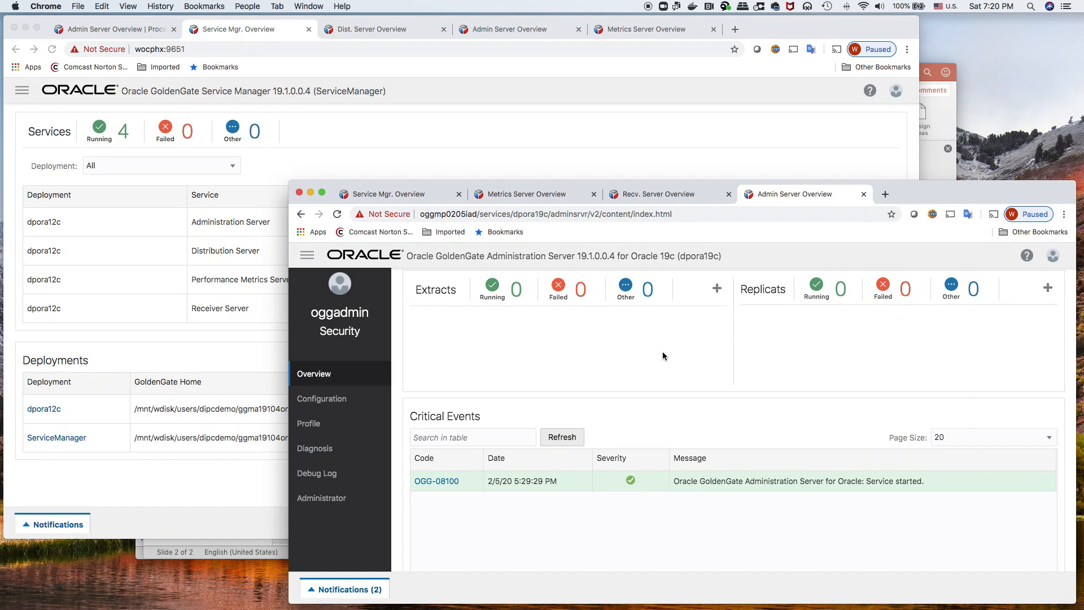
View the database credentials configured on the source dpora12c Administration Server on wocphx.
click(548, 32)
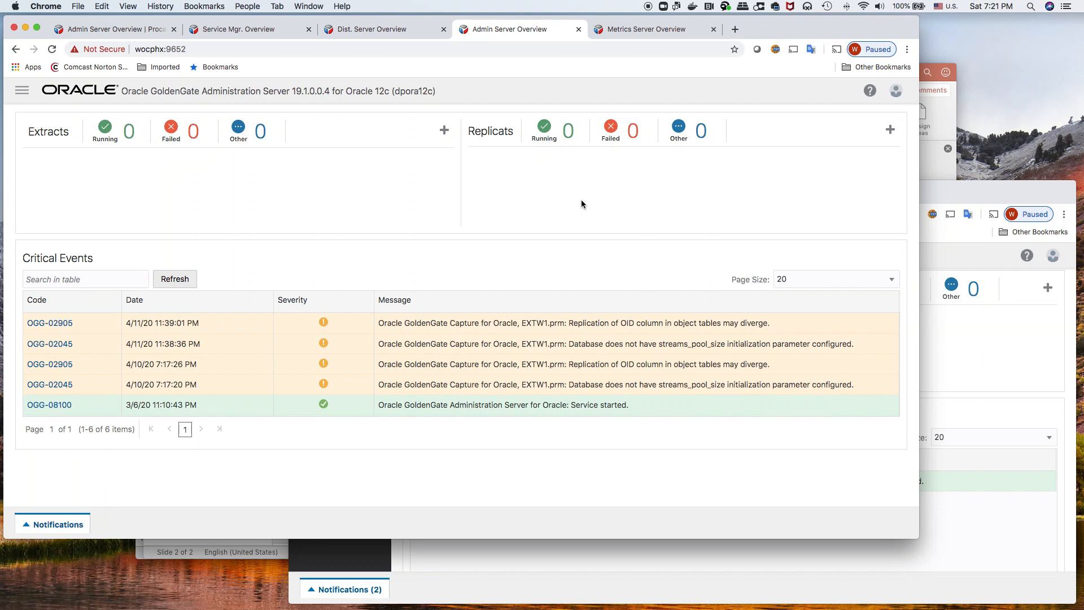
click(22, 91)
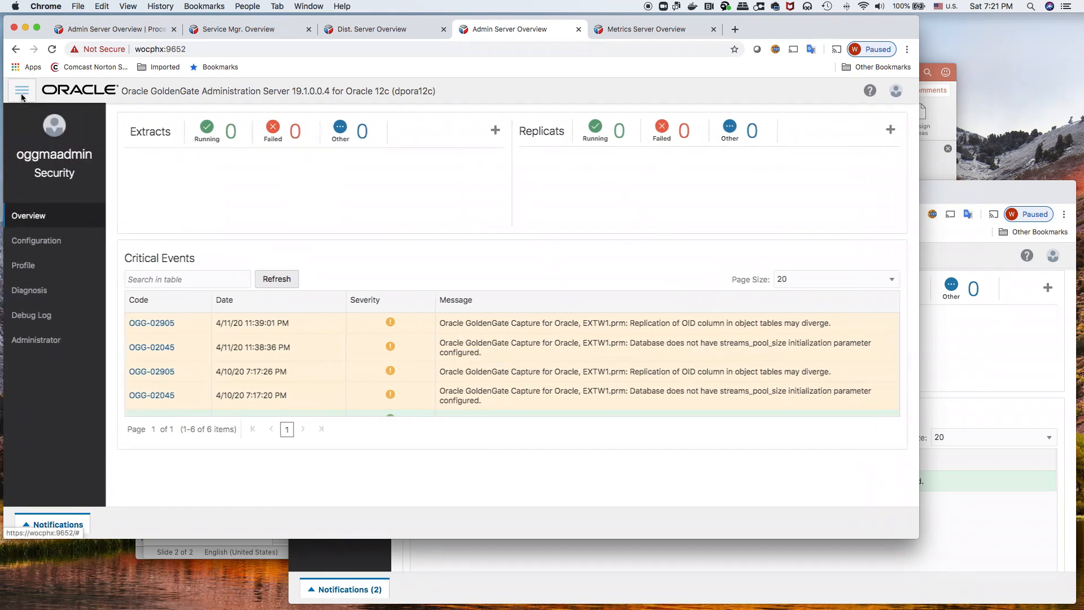
click(34, 241)
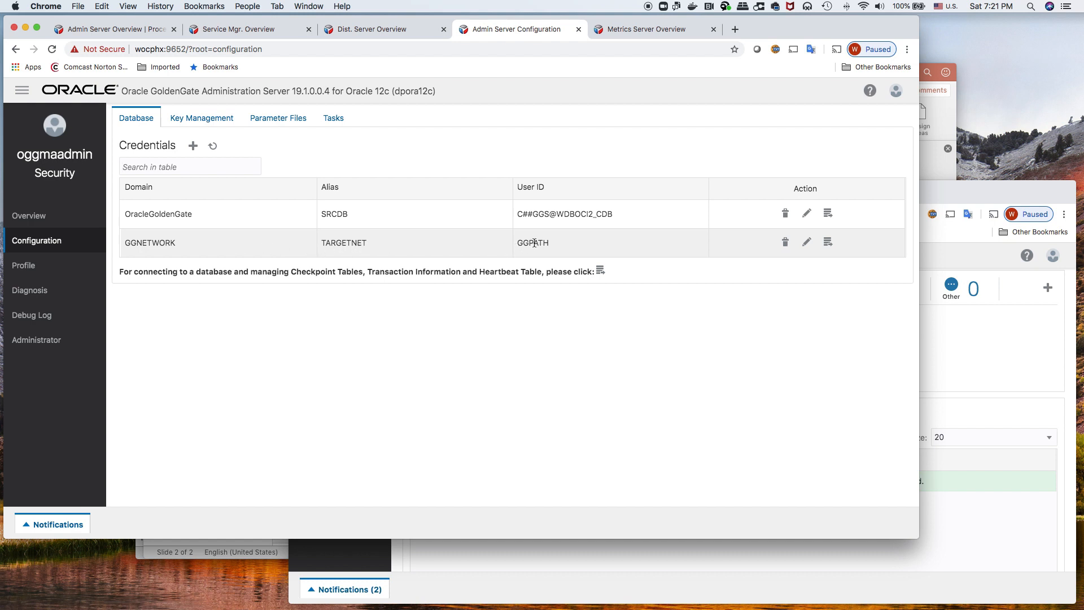
Check the replication diagram in PowerPoint, and view the user list of the target dpora19c Administration Server in Chrome.
click(953, 198)
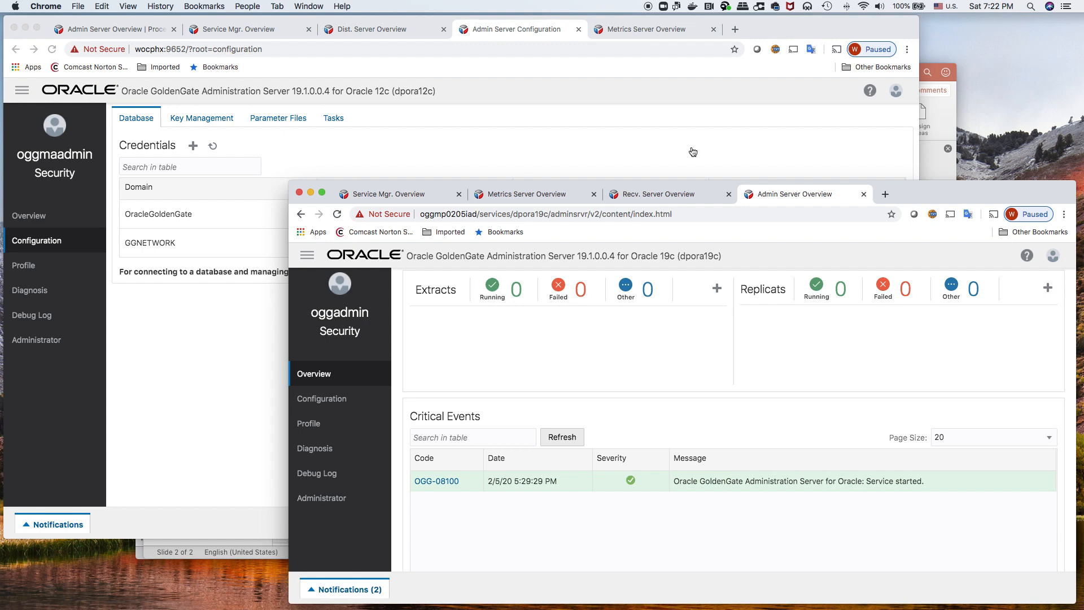
key(super+Tab)
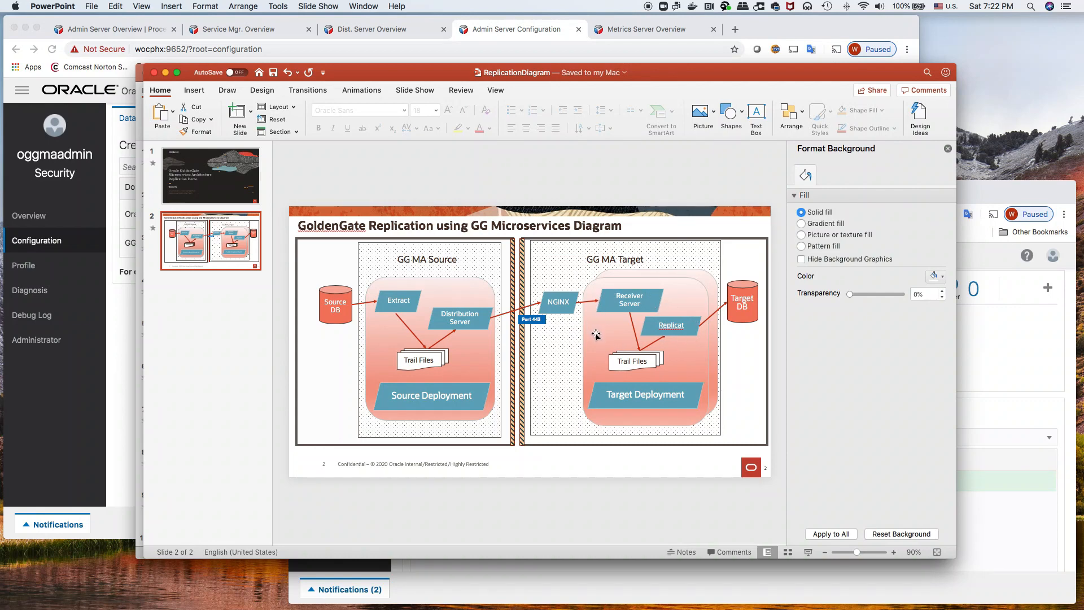
click(974, 198)
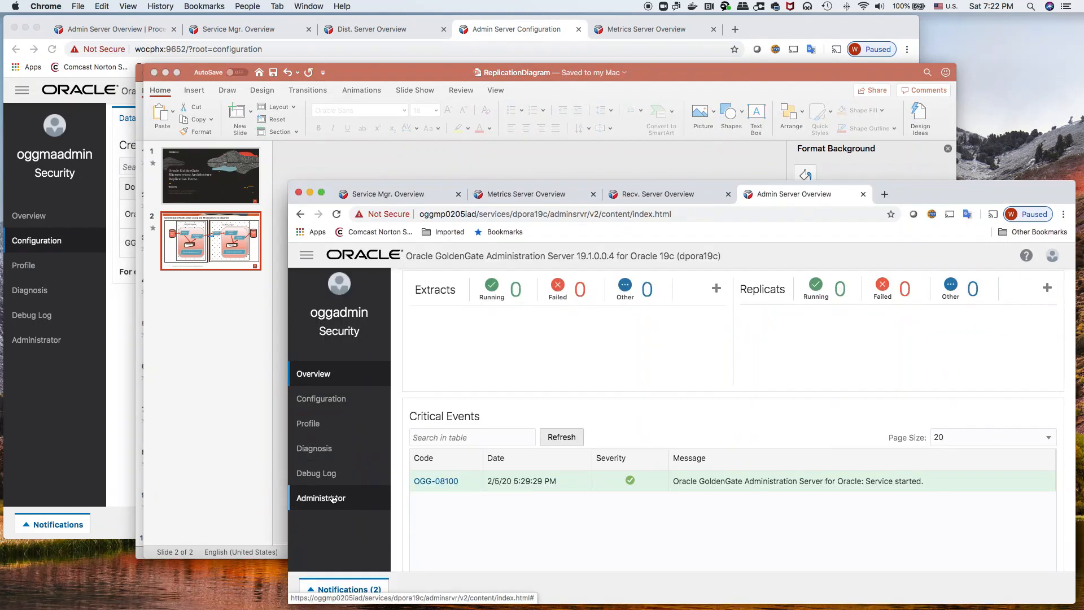
click(366, 502)
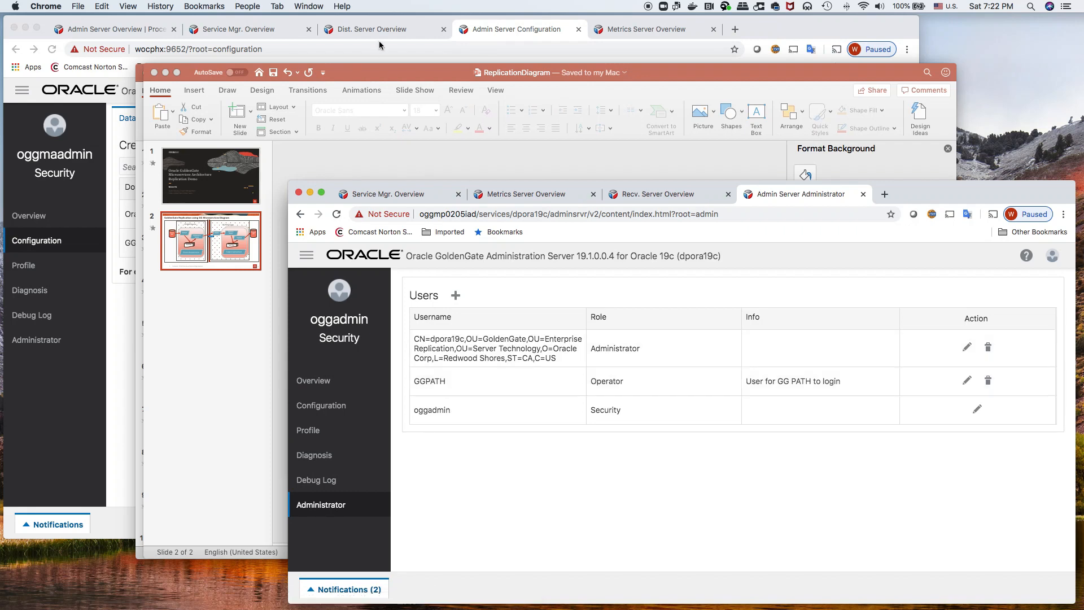
Recheck the source server's GGNETWORK credential and view the database credentials configured on the target dpora19c Administration Server.
click(477, 31)
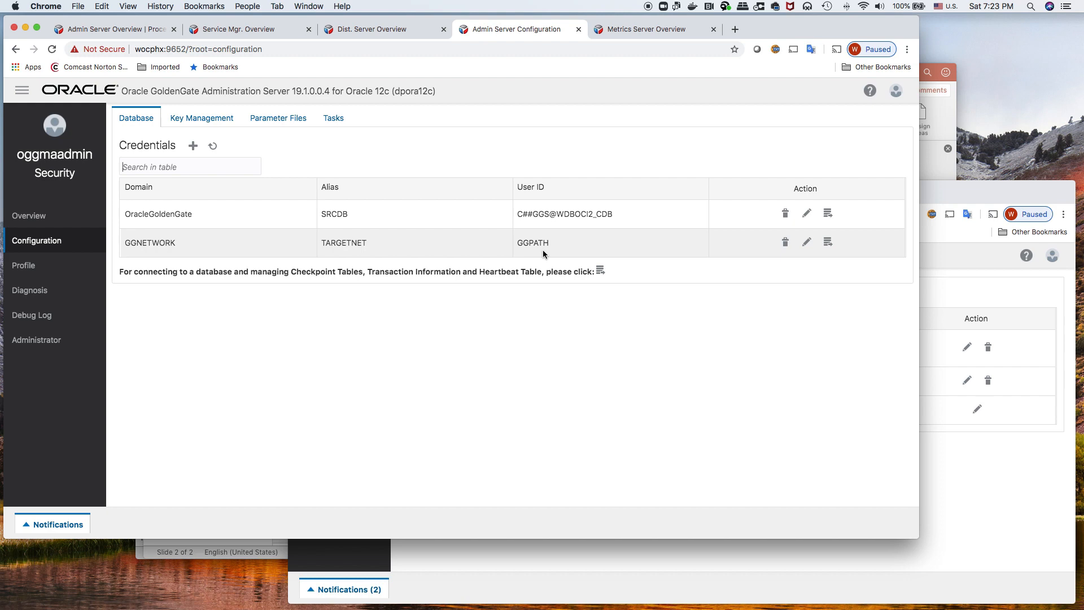
click(967, 206)
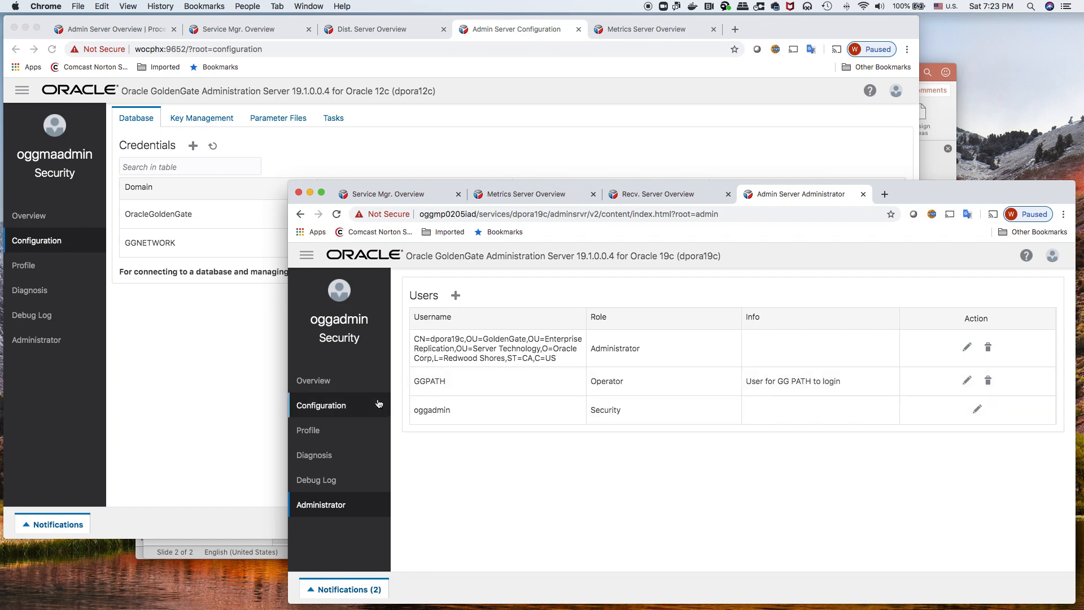
click(331, 409)
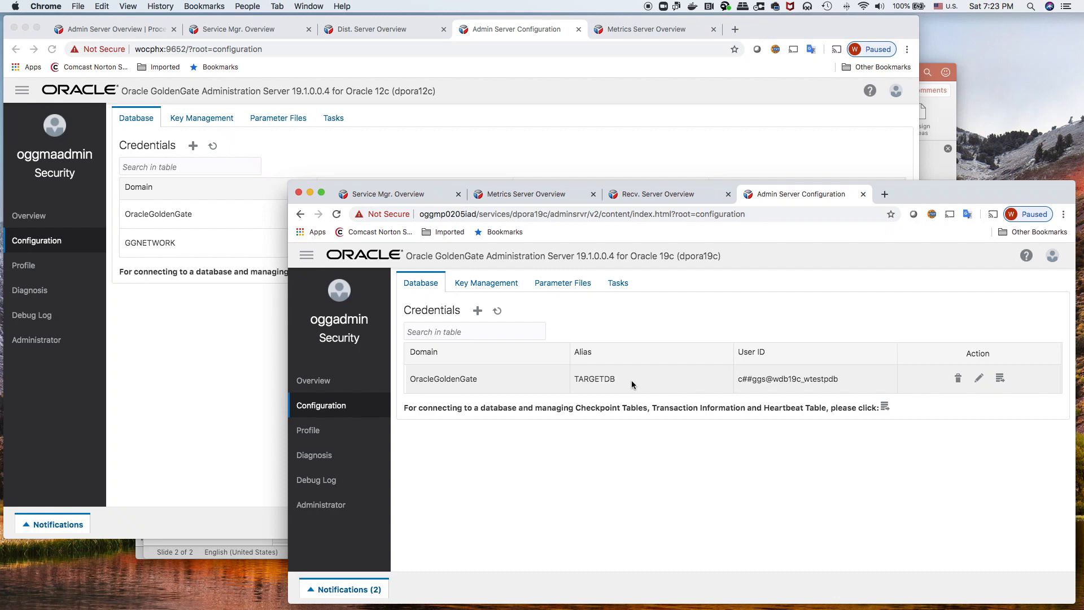
Start adding an Integrated Extract on the source dpora12c Administration Server and proceed to its extract options.
click(241, 350)
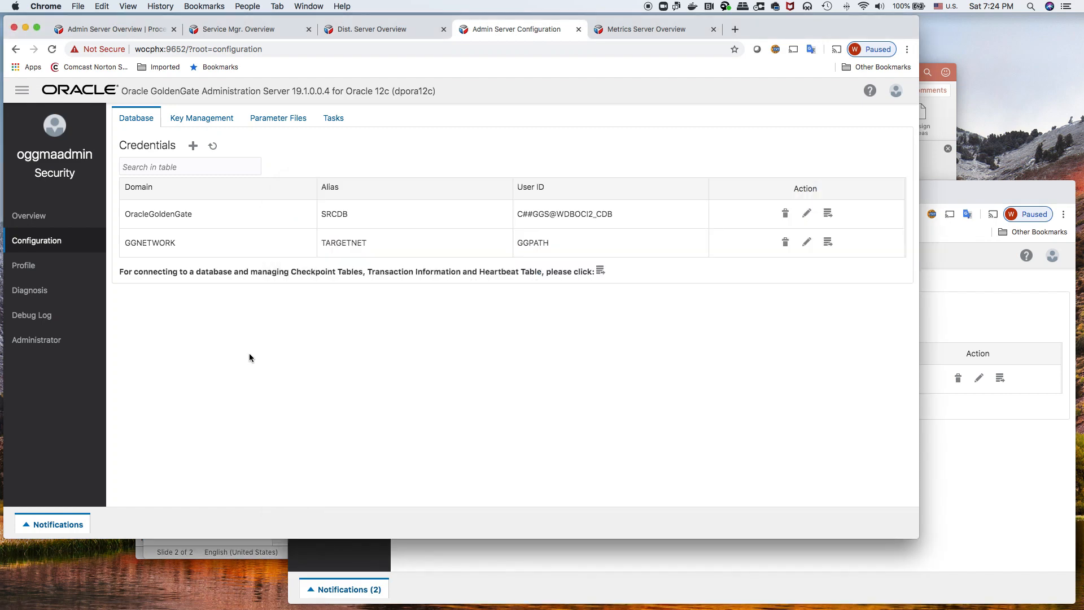
click(35, 217)
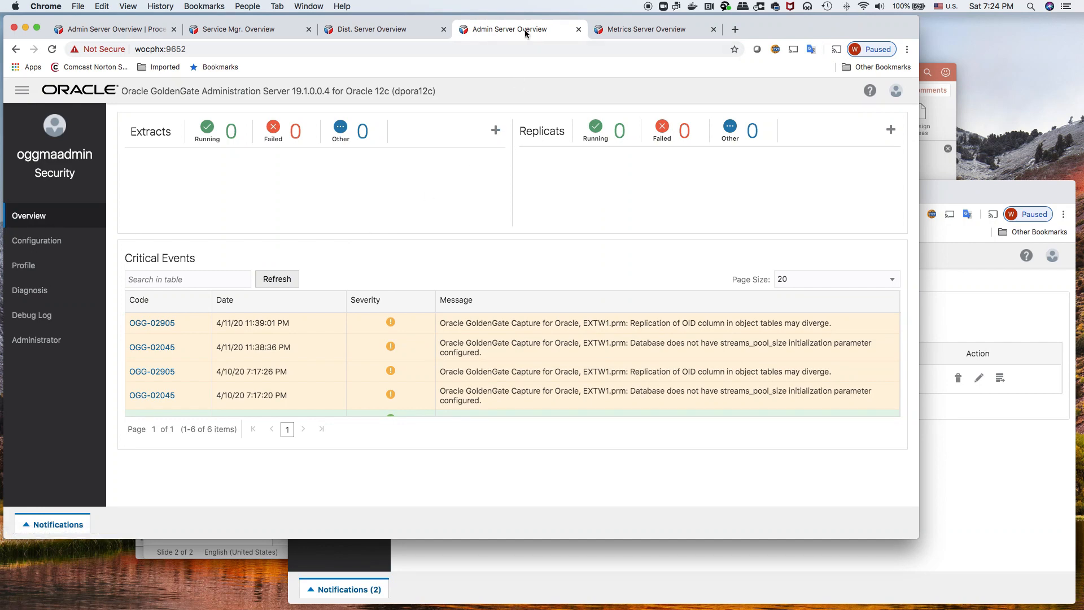
click(497, 133)
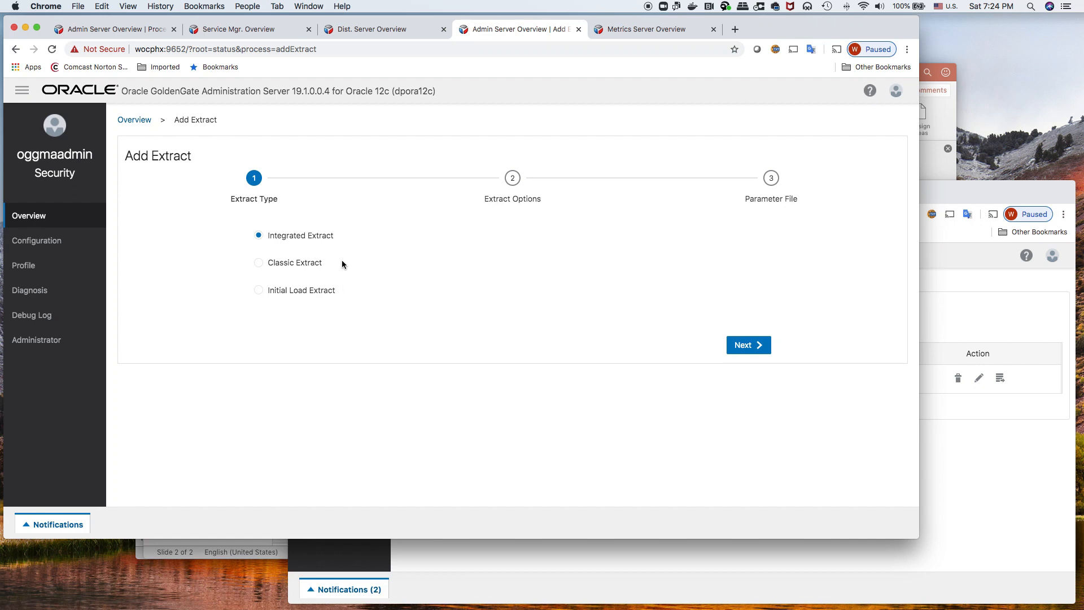
click(749, 345)
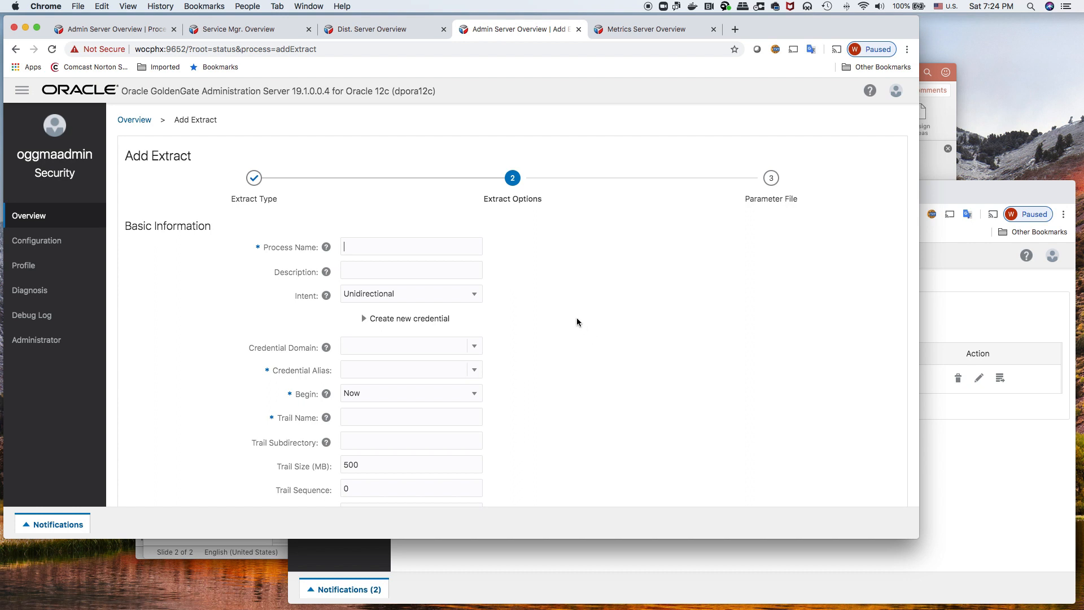
Set the extract's process name to EXTW1 and its description to "Demo Extract".
text(EXTW1)
click(453, 274)
text(Demo Extract)
Set the extract's credential domain to OracleGoldenGate and its credential alias to SRCDB.
scroll(537, 339, down, 1)
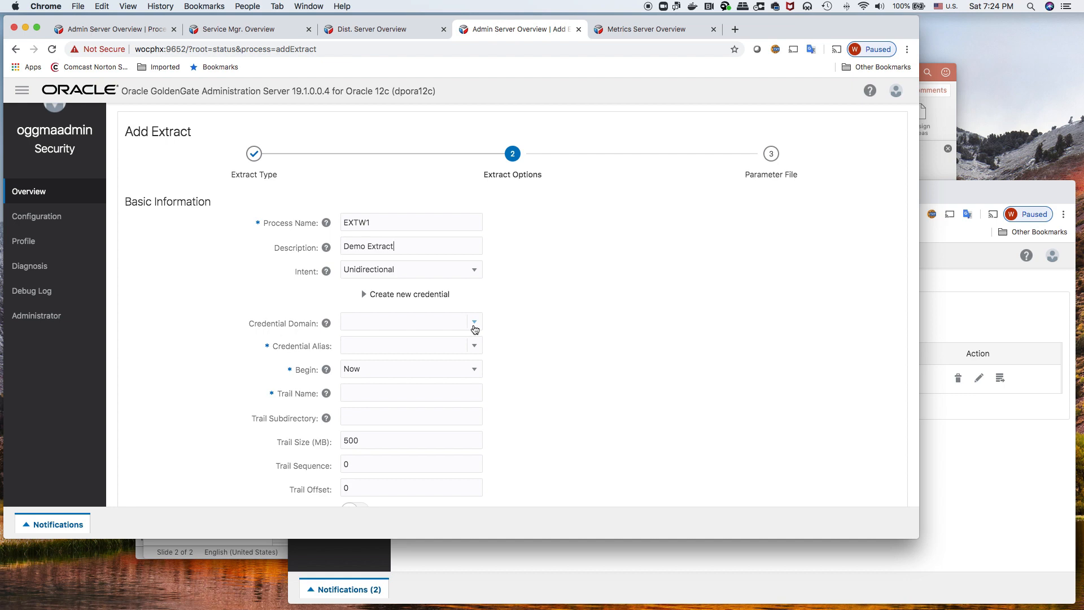
click(474, 322)
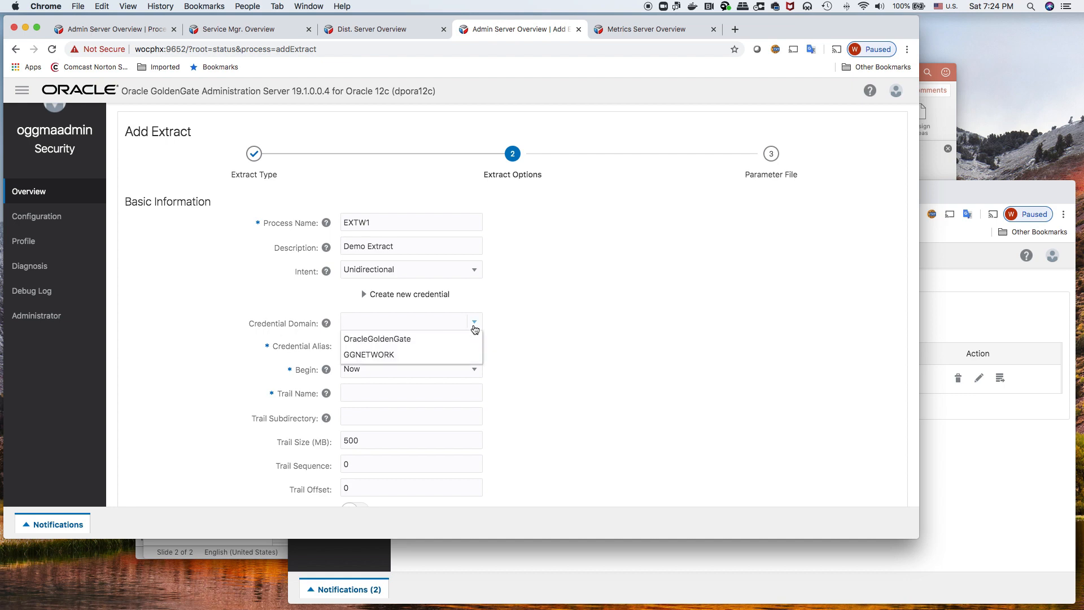
click(457, 339)
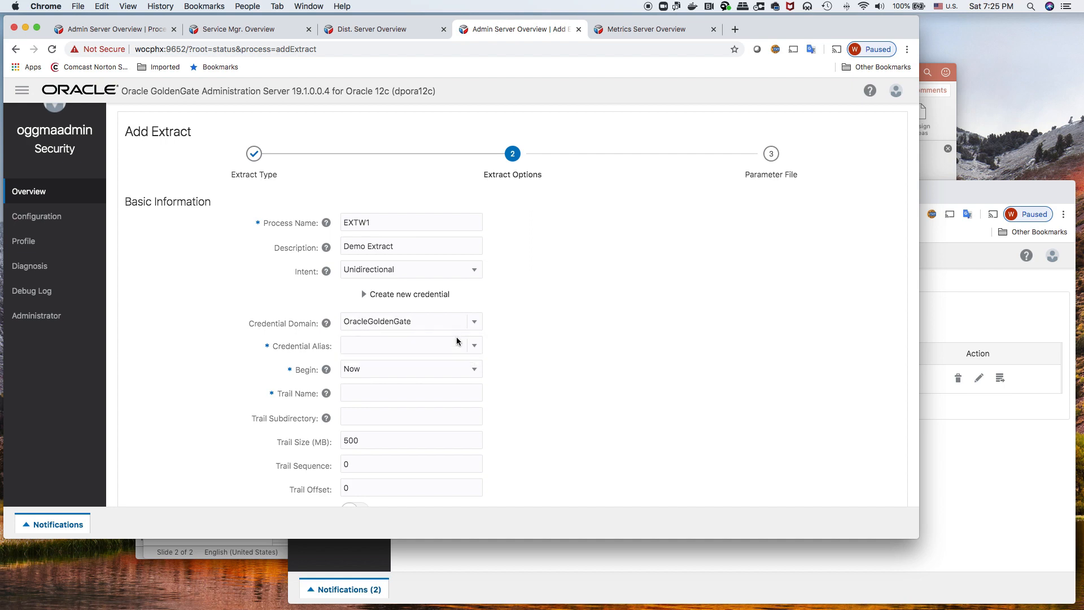
click(474, 345)
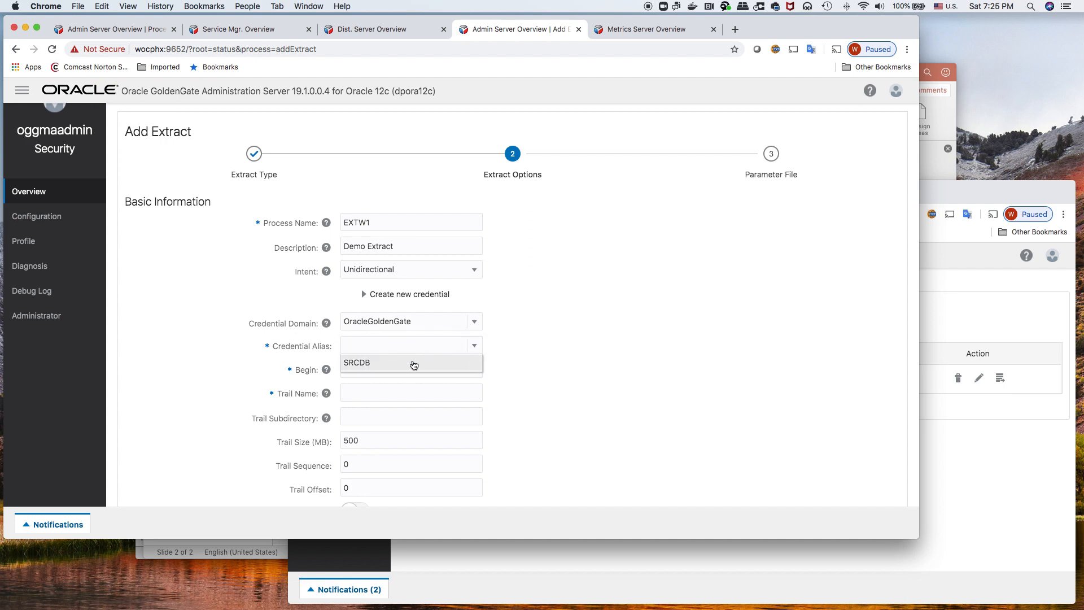
click(414, 364)
Look up the source server's credentials in the other Administration Server page, and return to the Add Extract form.
click(127, 29)
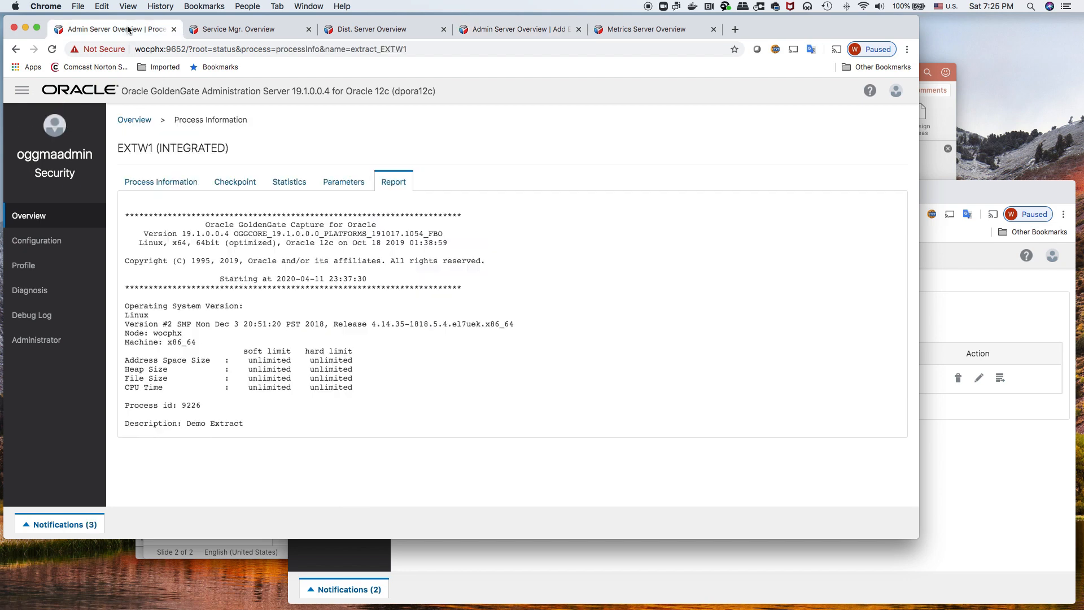
click(27, 219)
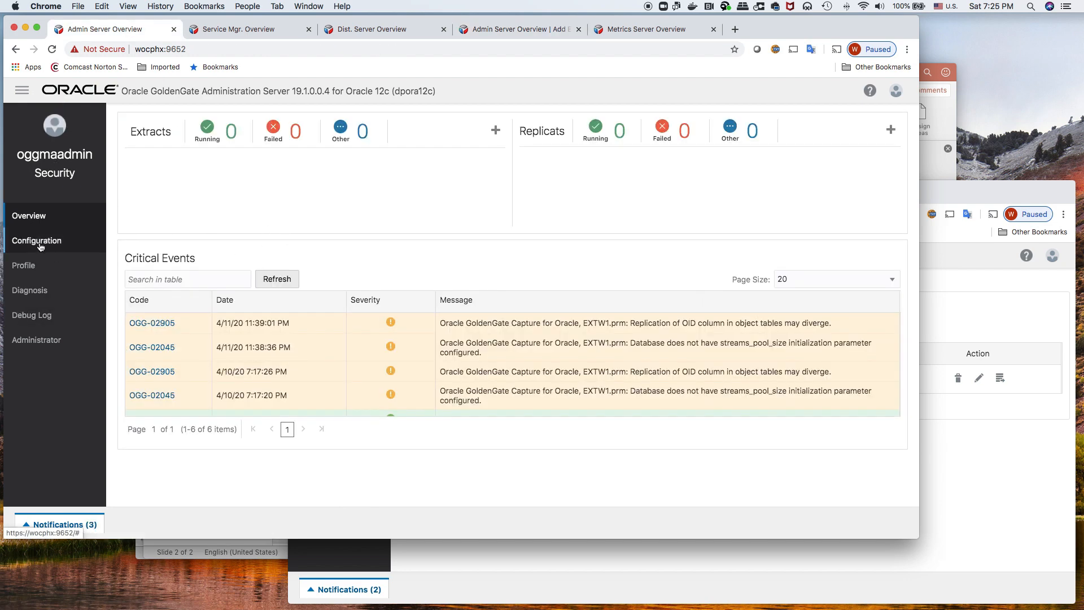
click(40, 243)
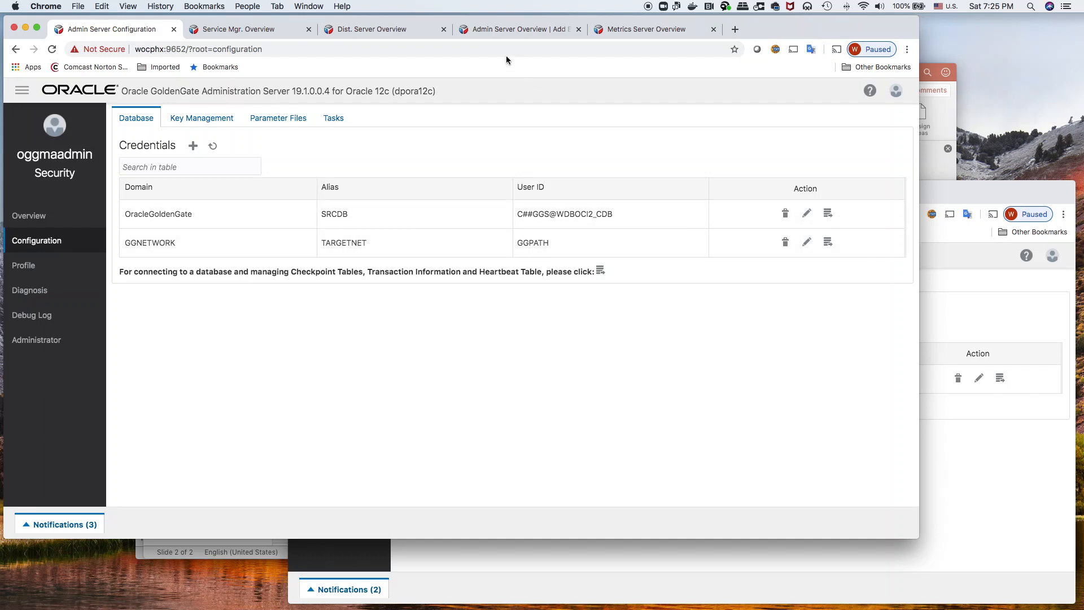
click(511, 29)
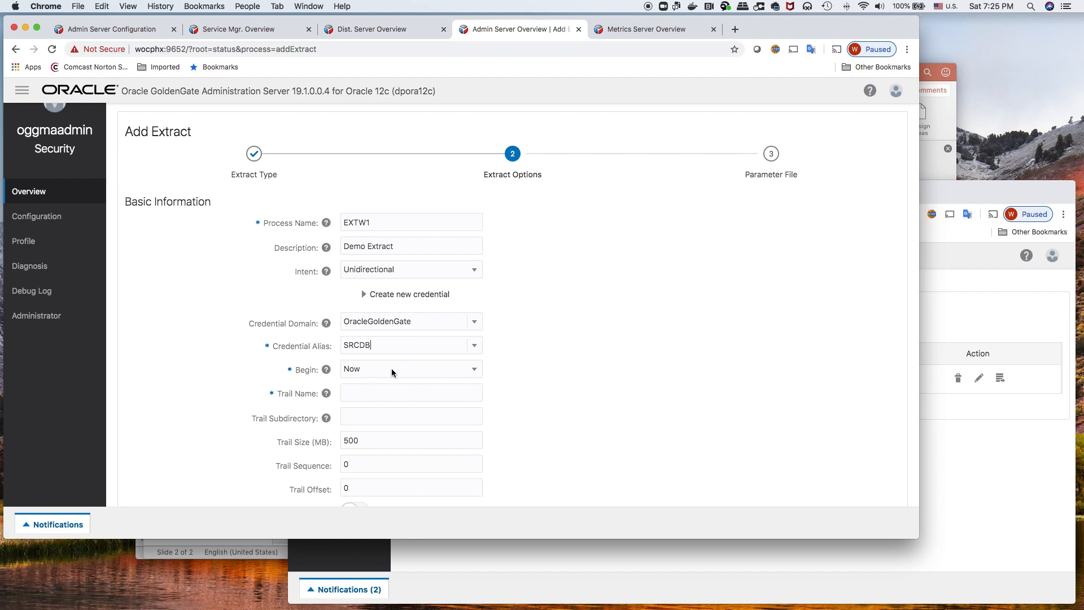
Set the extract's trail name to et and its trail size to 50 MB.
click(397, 392)
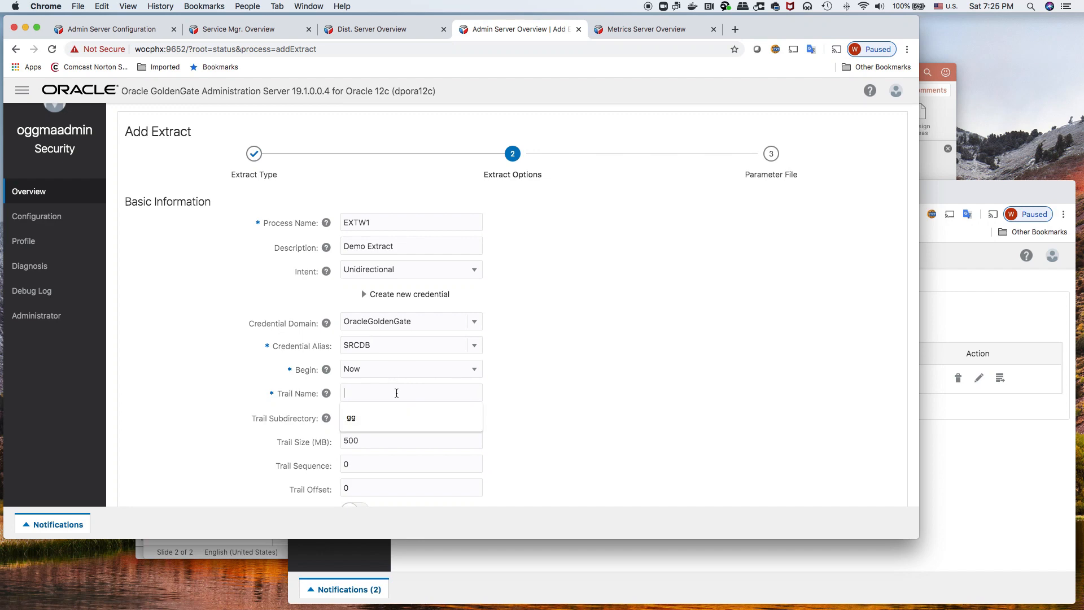
text(et)
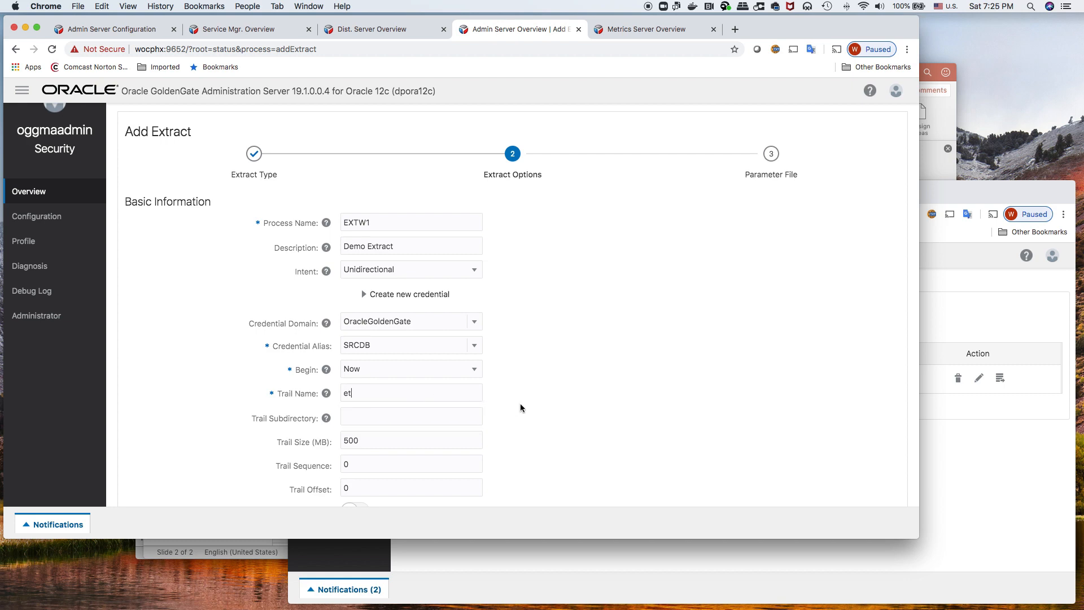
scroll(522, 407, down, 1)
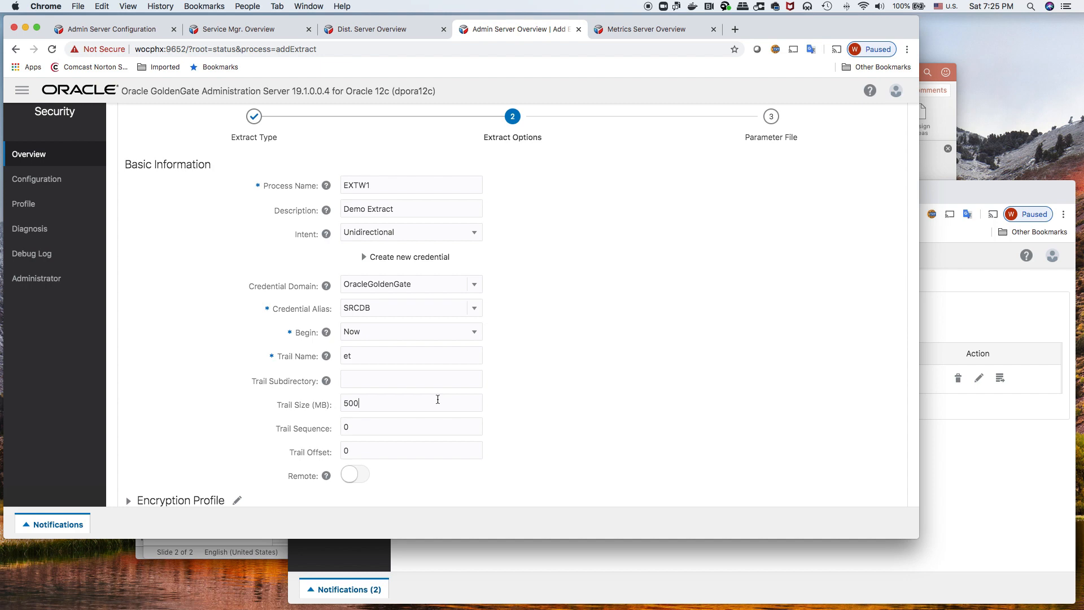
click(437, 399)
key(BackSpace)
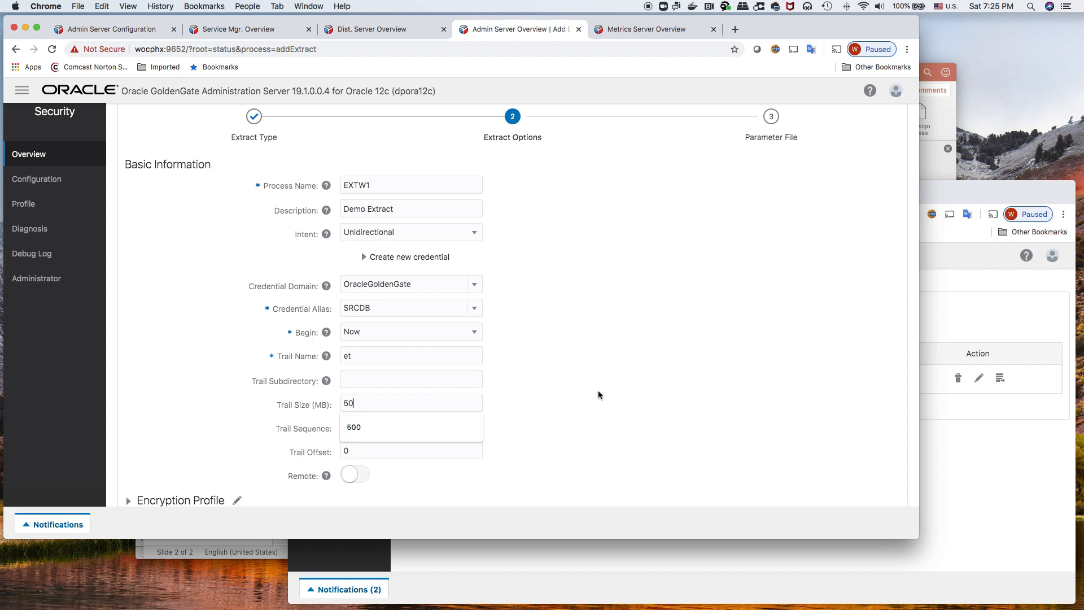
click(598, 393)
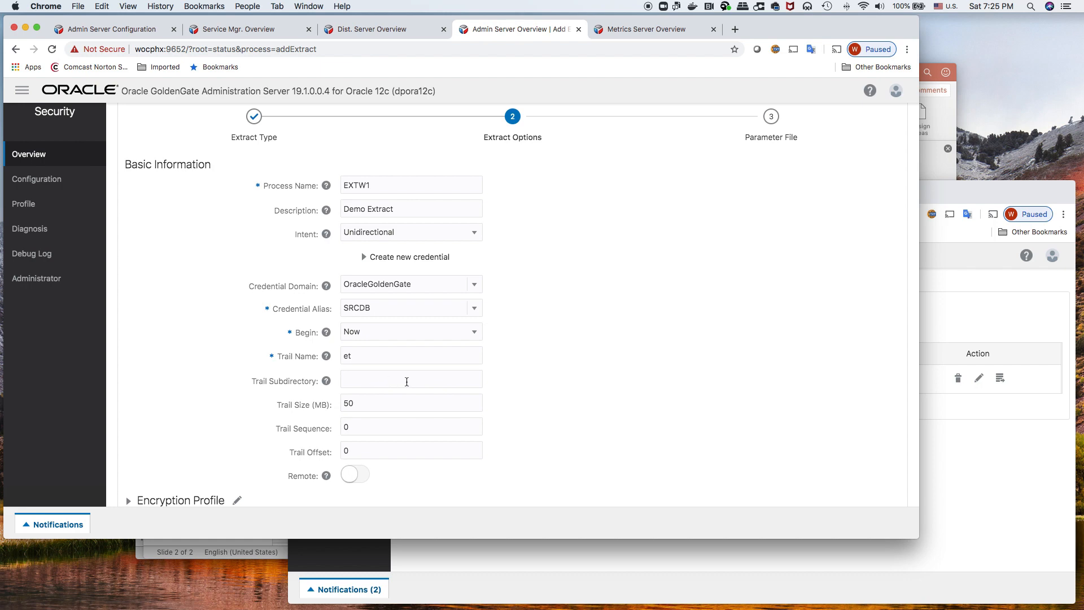
Examine the new extract's Encryption Profile settings and collapse them again.
scroll(542, 389, down, 2)
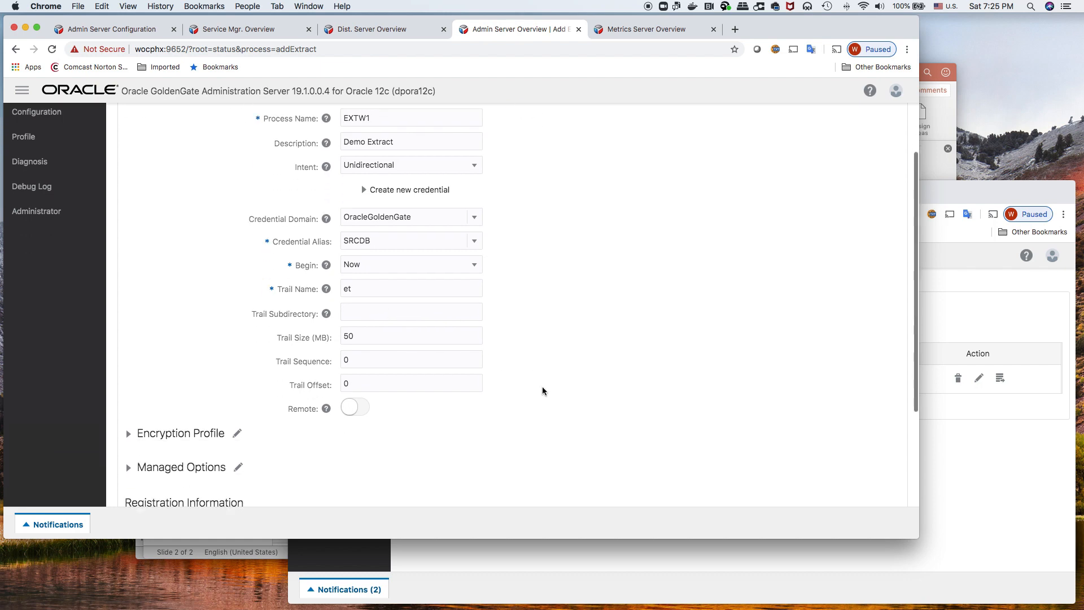
scroll(541, 389, down, 5)
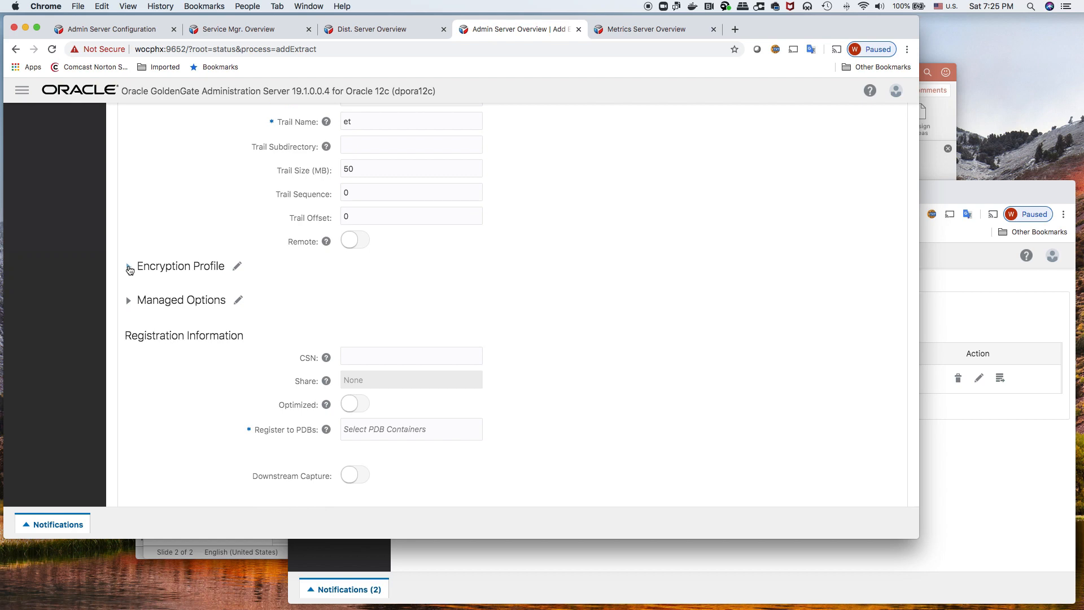
click(129, 268)
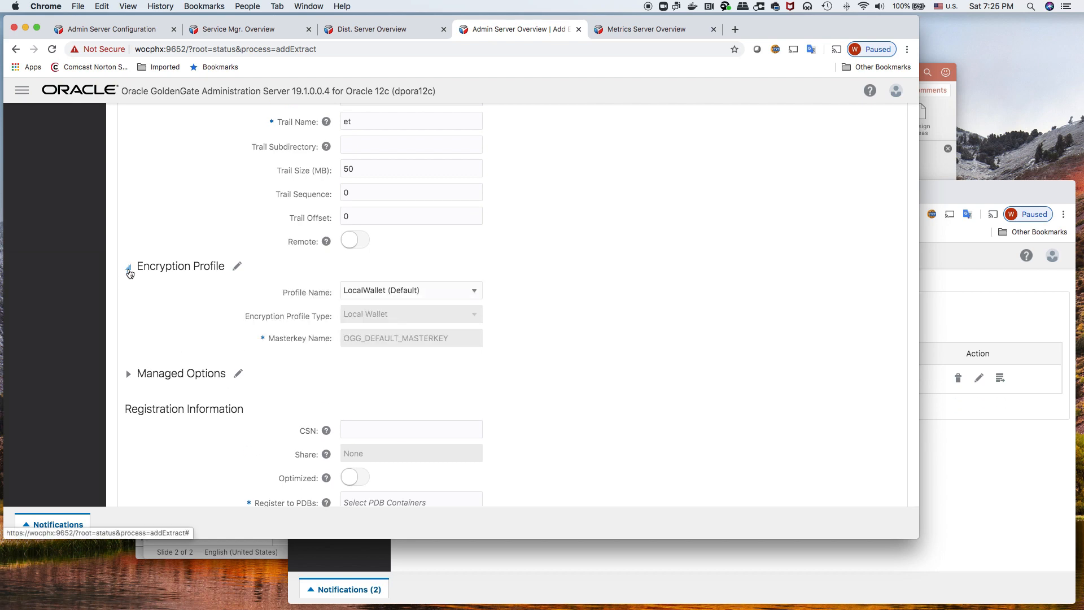
click(129, 270)
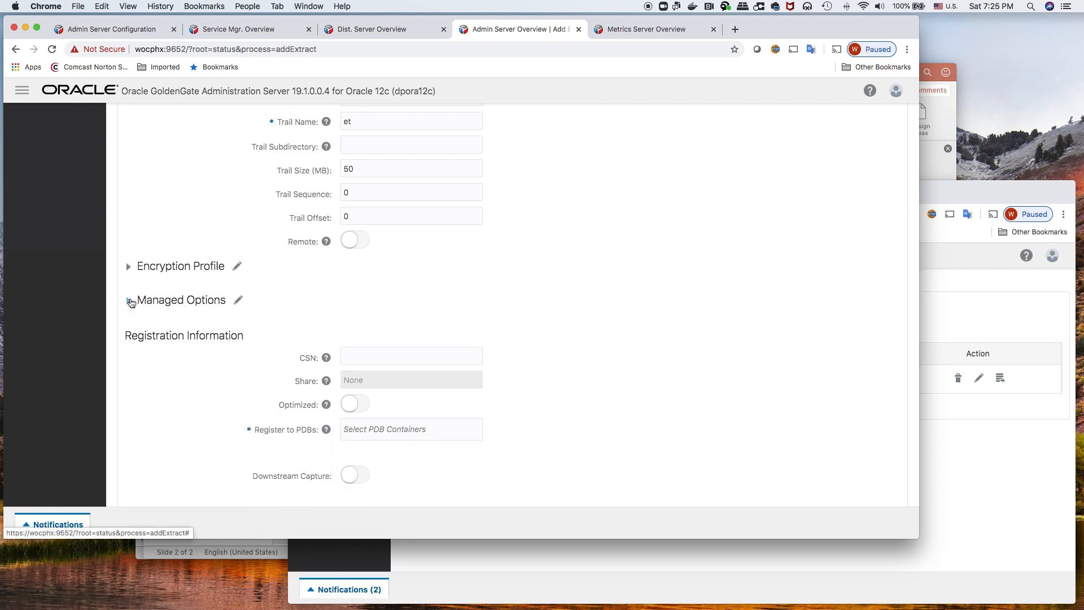
Check the extract's Managed Options, register the extract to the WDBOCI2_PDB1 container, and proceed to its parameter file.
click(130, 301)
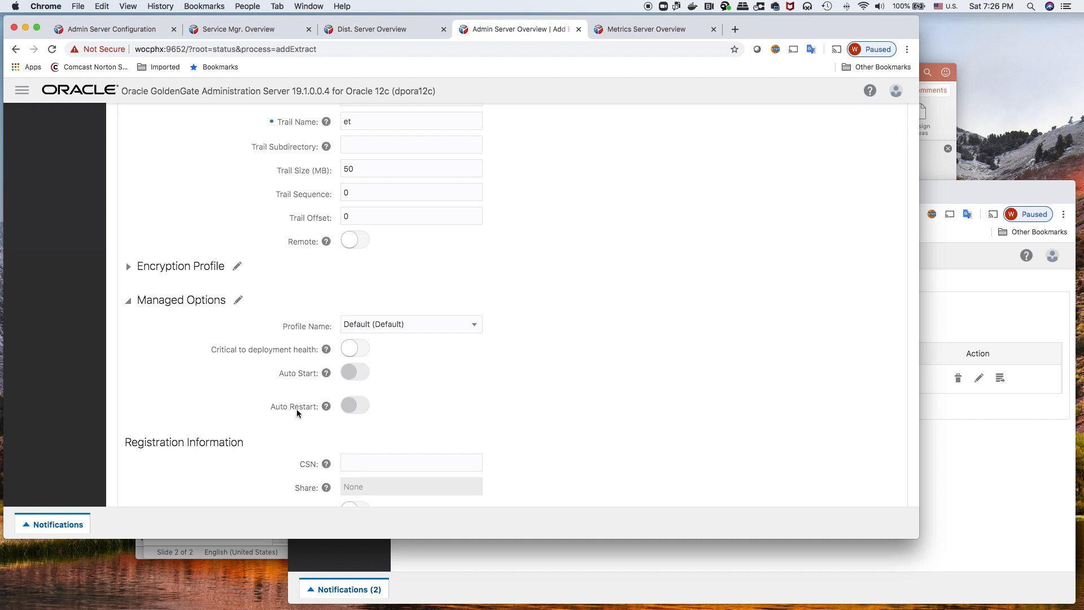
click(128, 301)
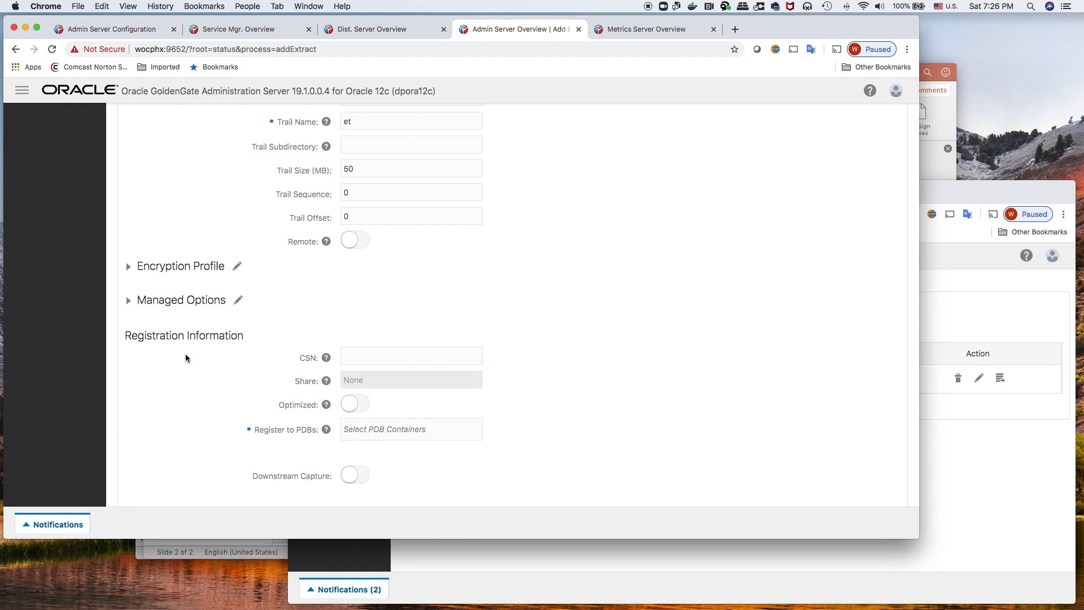
click(391, 430)
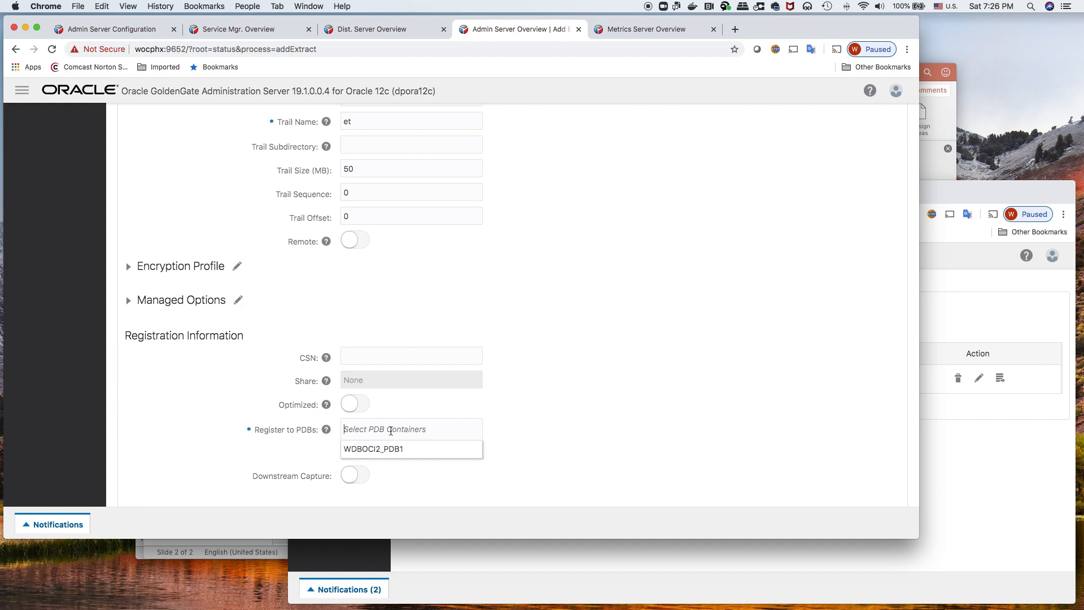
click(402, 450)
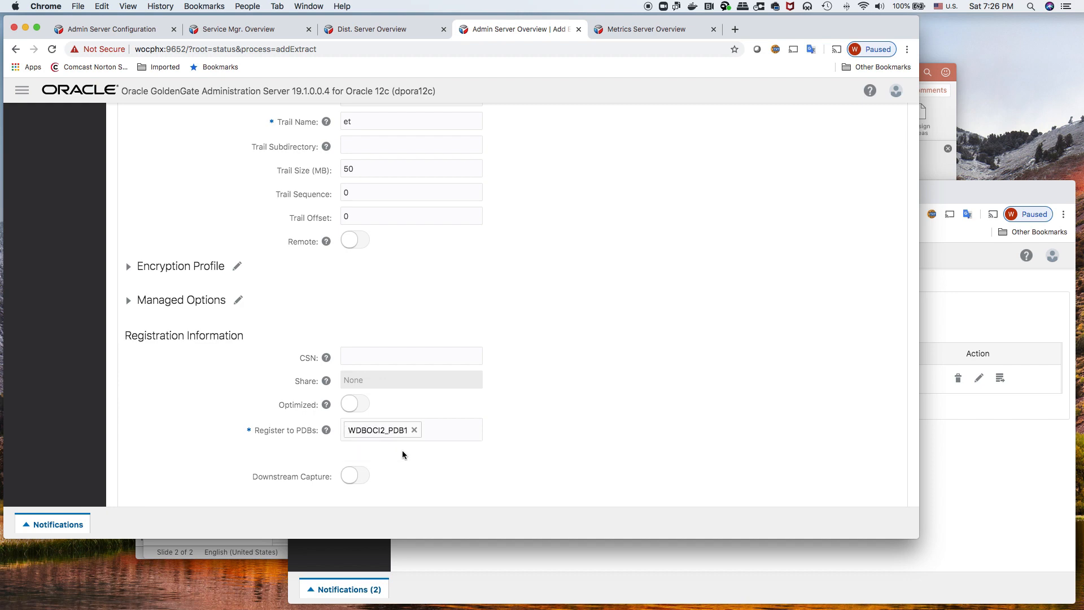
scroll(402, 449, down, 2)
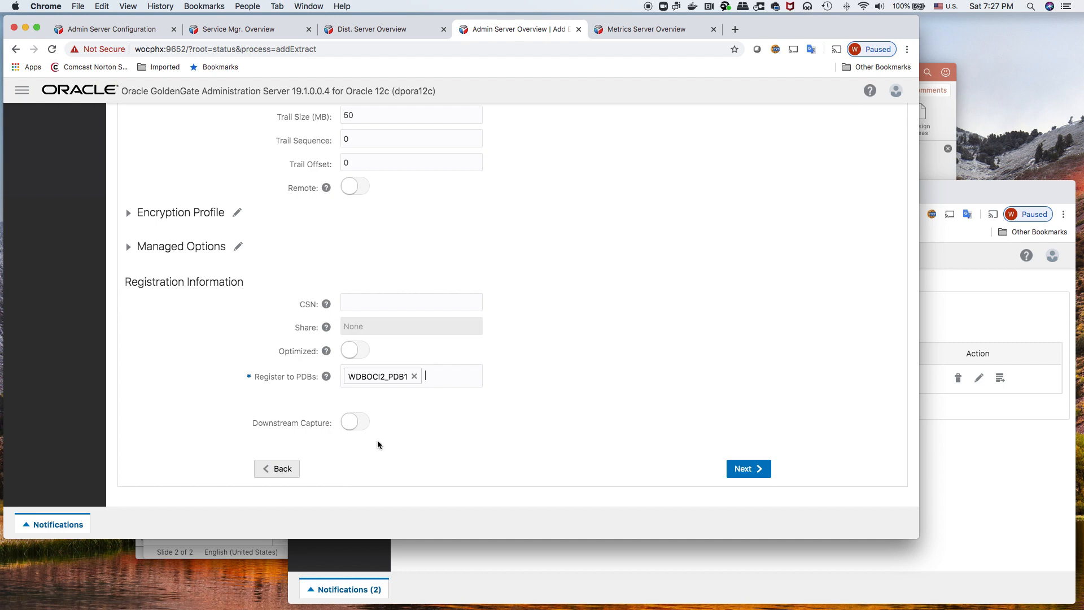
click(744, 469)
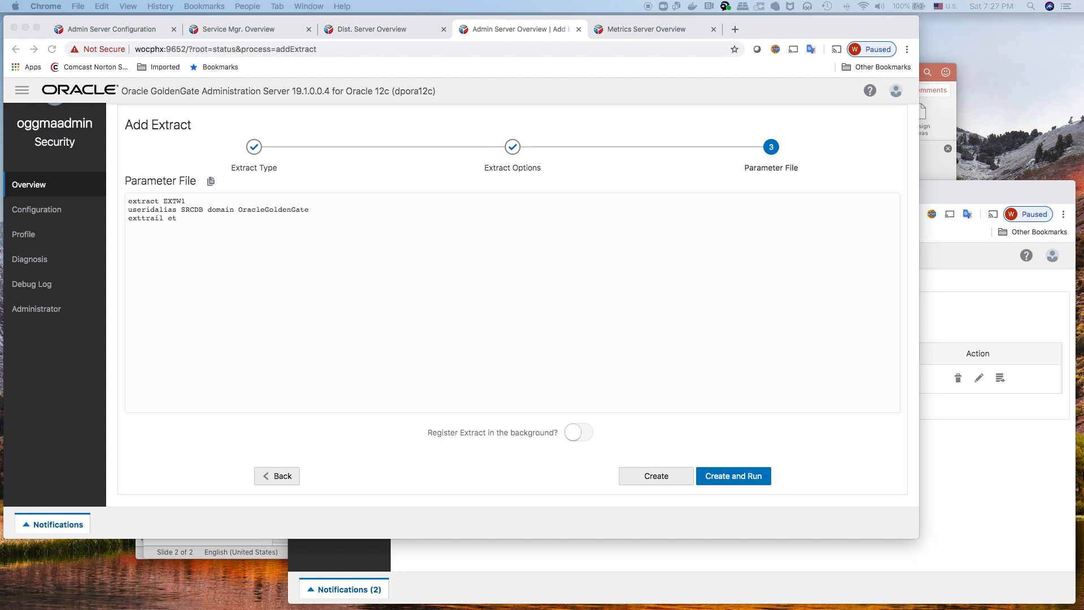
Add the lines DDL INCLUDE MAPPED and table WDBOCI2_PDB1.U1.*; below the exttrail line of the EXTW1 parameter file.
click(191, 232)
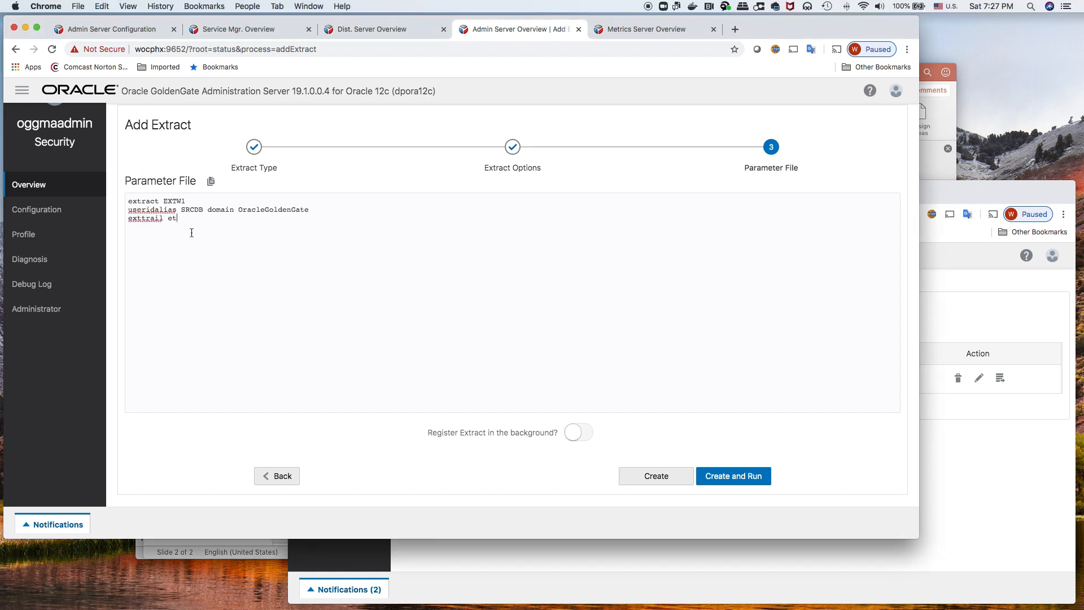
text(DL INCLUDE MAPPED table WDBOCI2_PDB1.U1.*;)
click(133, 227)
text(D)
key(super+Tab)
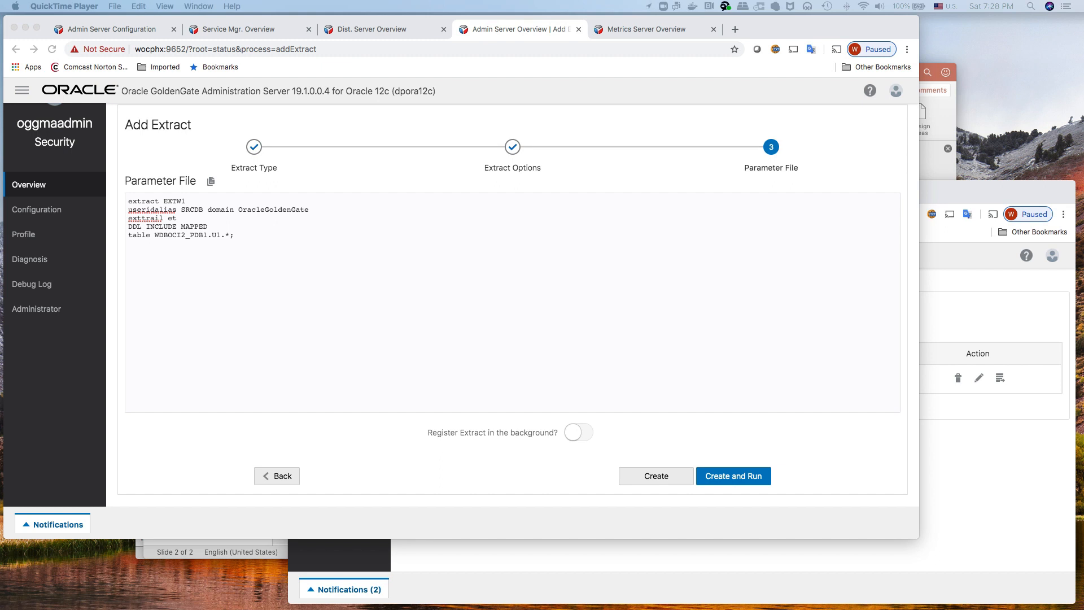
key(super+Tab)
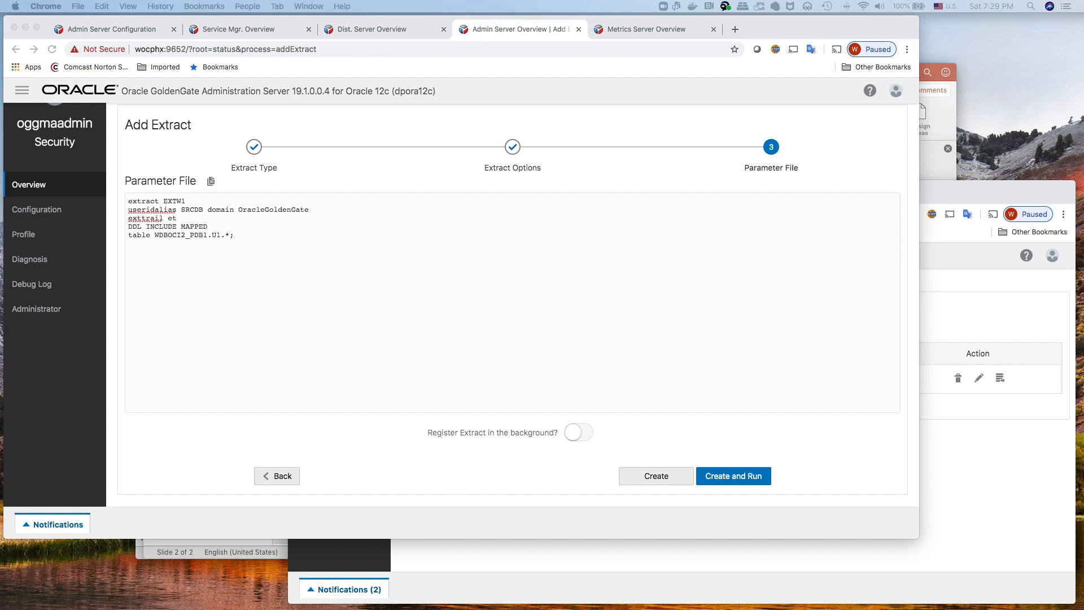
click(314, 269)
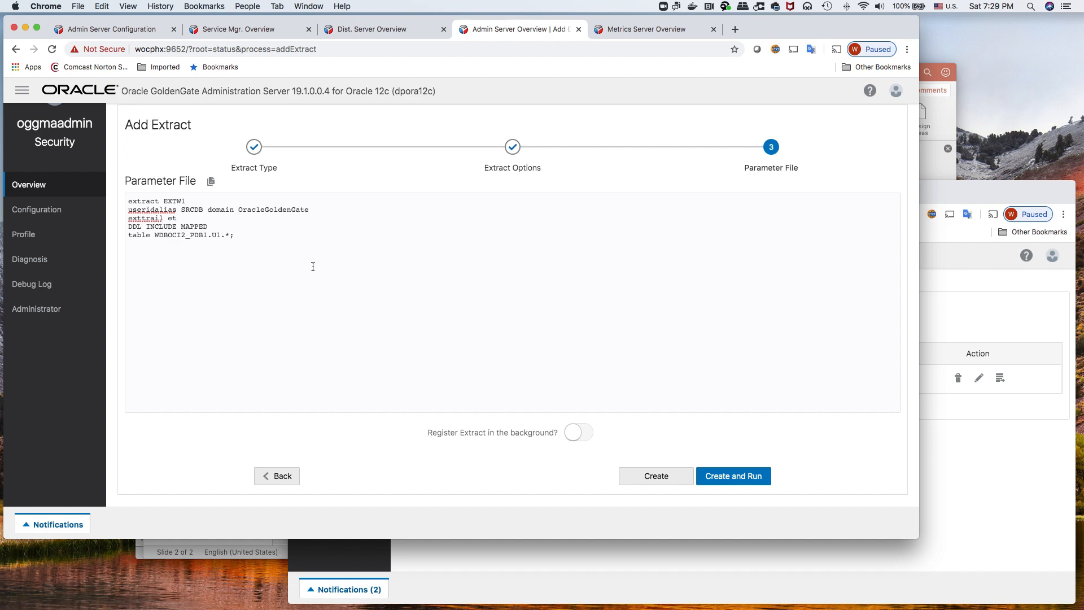
click(277, 267)
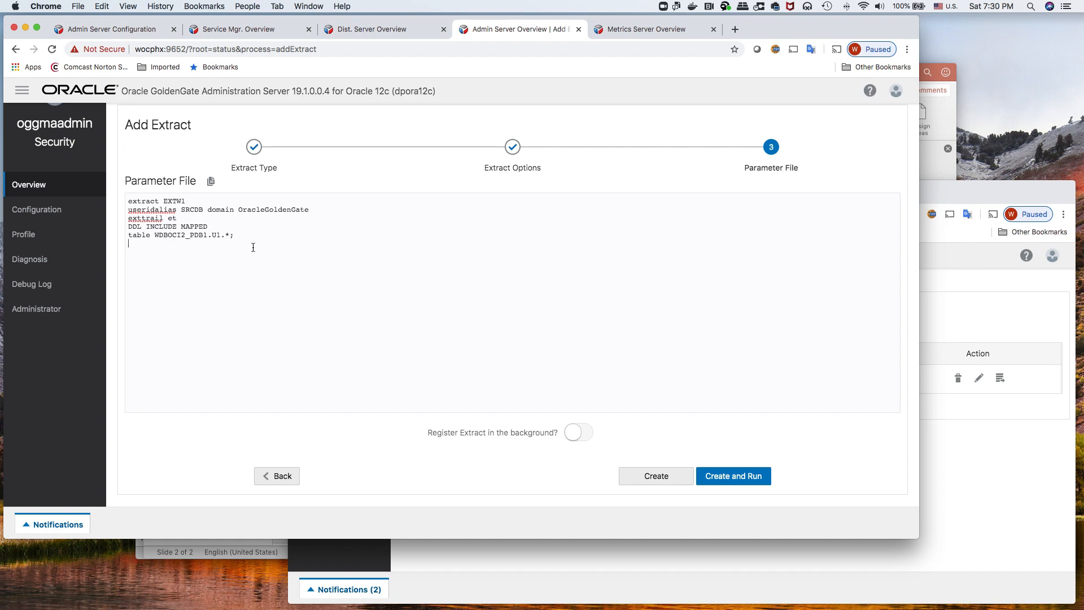
Create and run the EXTW1 extract, and check its status on the overview page.
click(744, 478)
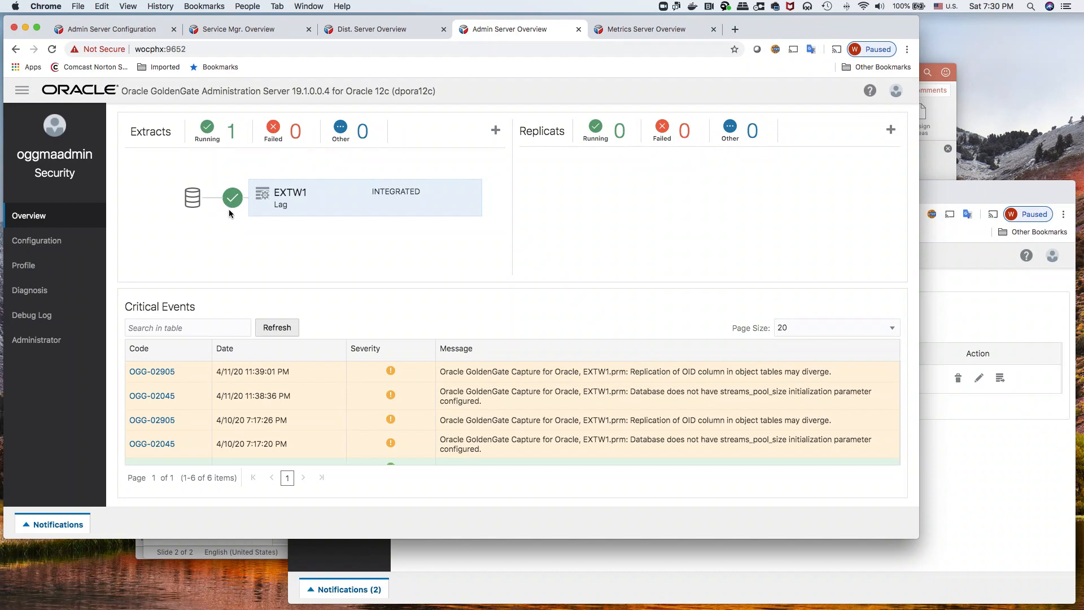
scroll(237, 212, down, 1)
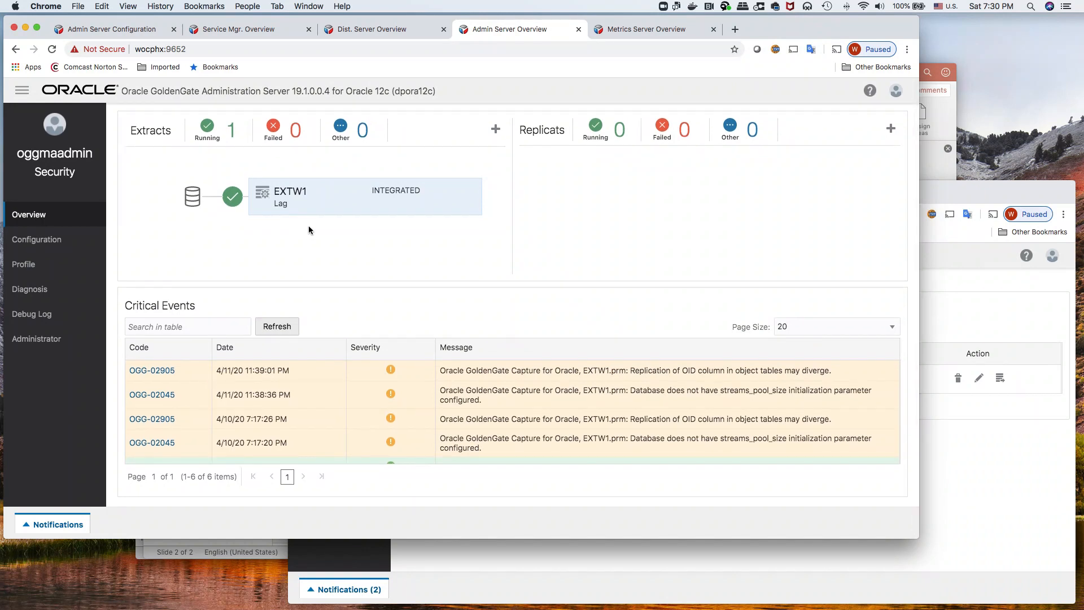
scroll(309, 226, down, 1)
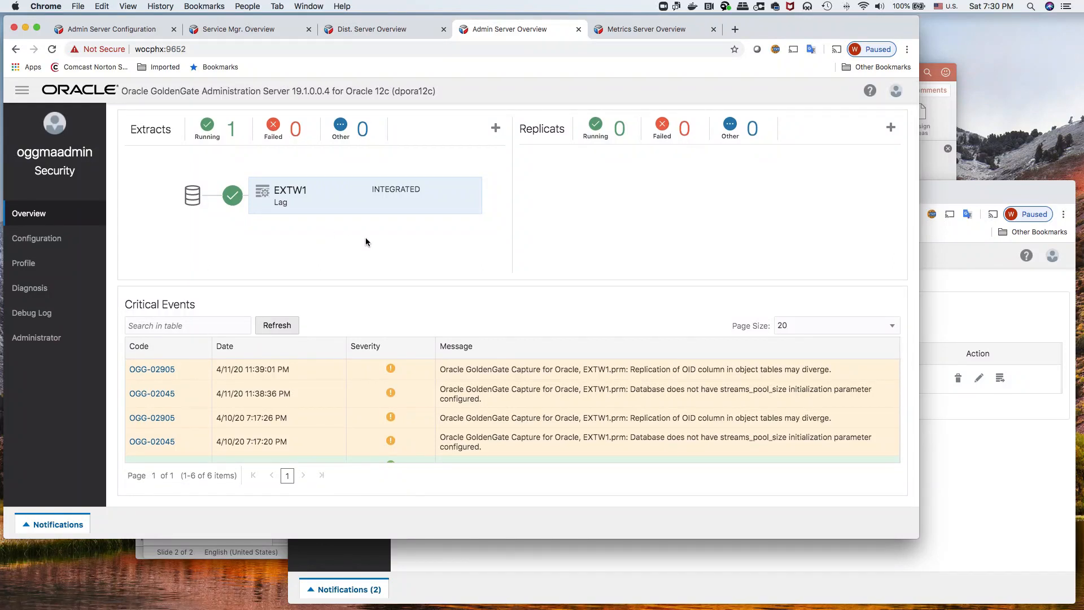
Review the replication diagram in PowerPoint, and look up the source Distribution Server in the Service Manager's service list in Chrome.
key(super+Tab)
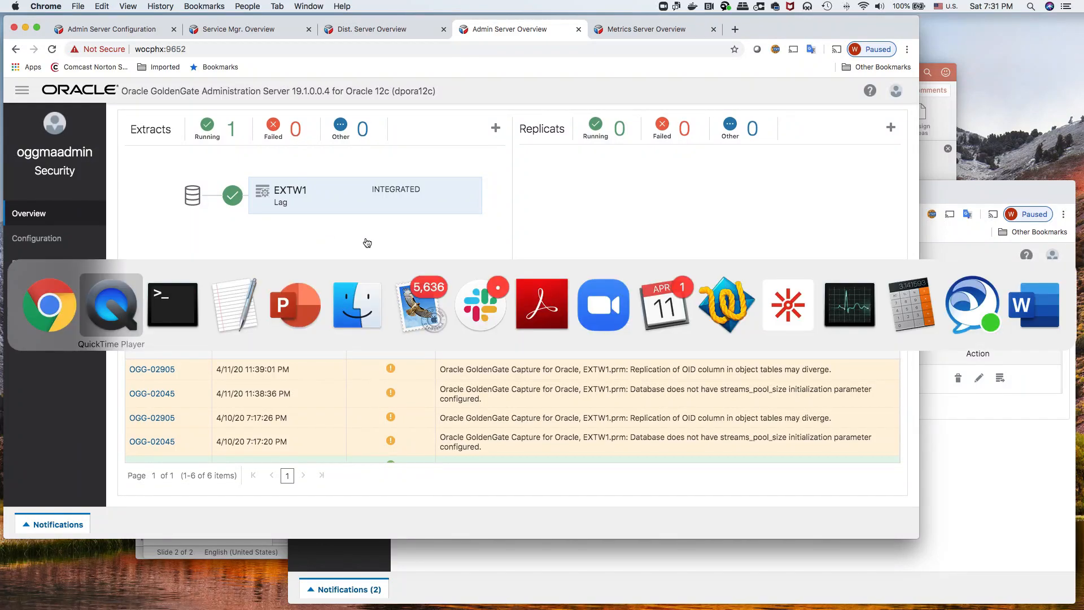
key(super+Tab)
key(super+Tab)
key(super+Tab)
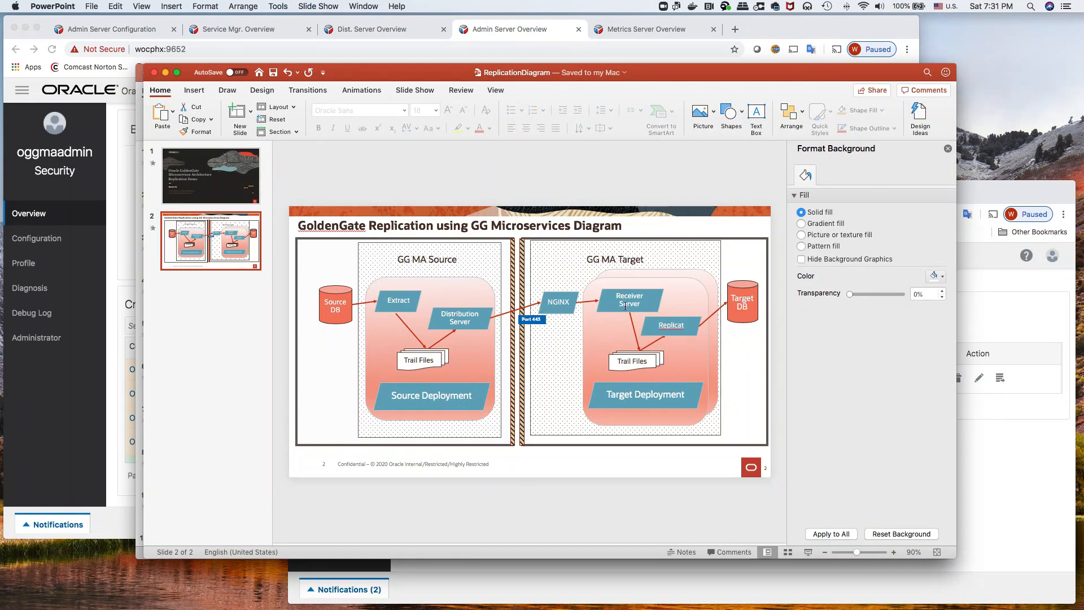
click(393, 30)
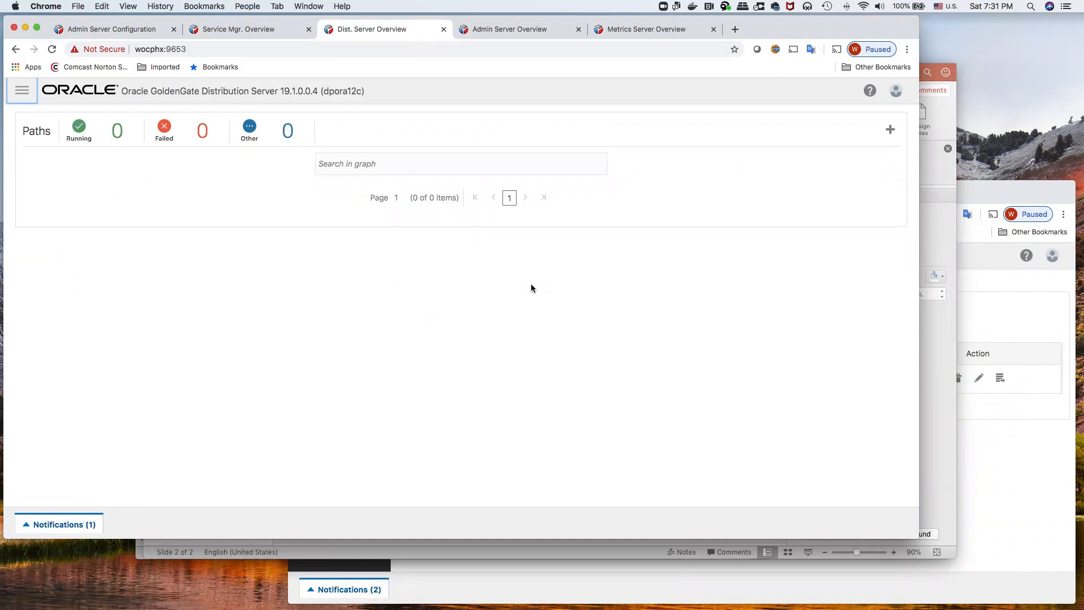
click(261, 33)
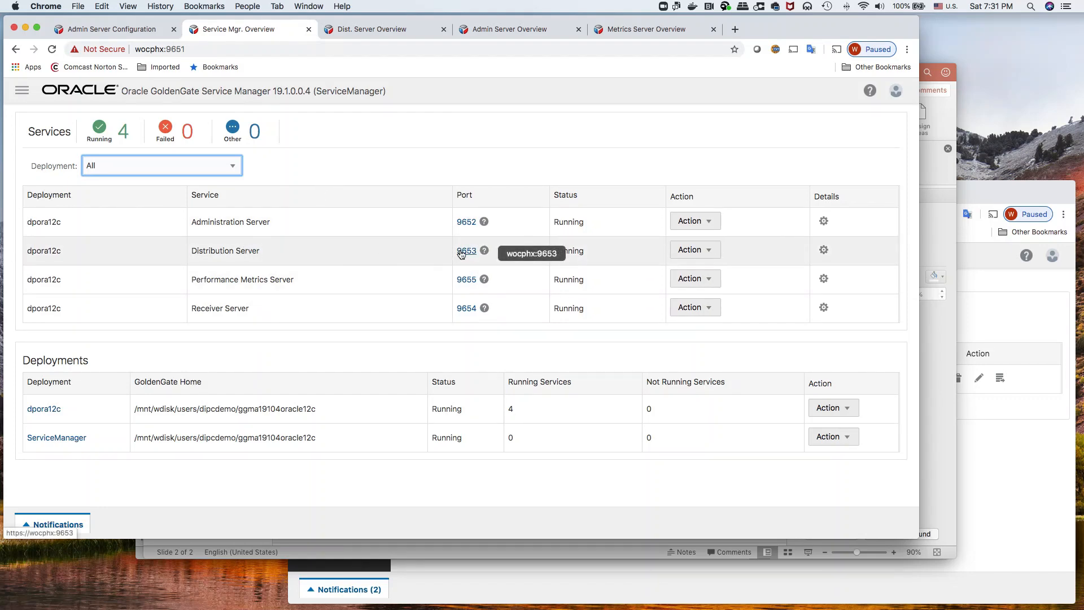
Start a new path on the source Distribution Server, named PATHW1 with the description DIST Path to target.
click(382, 27)
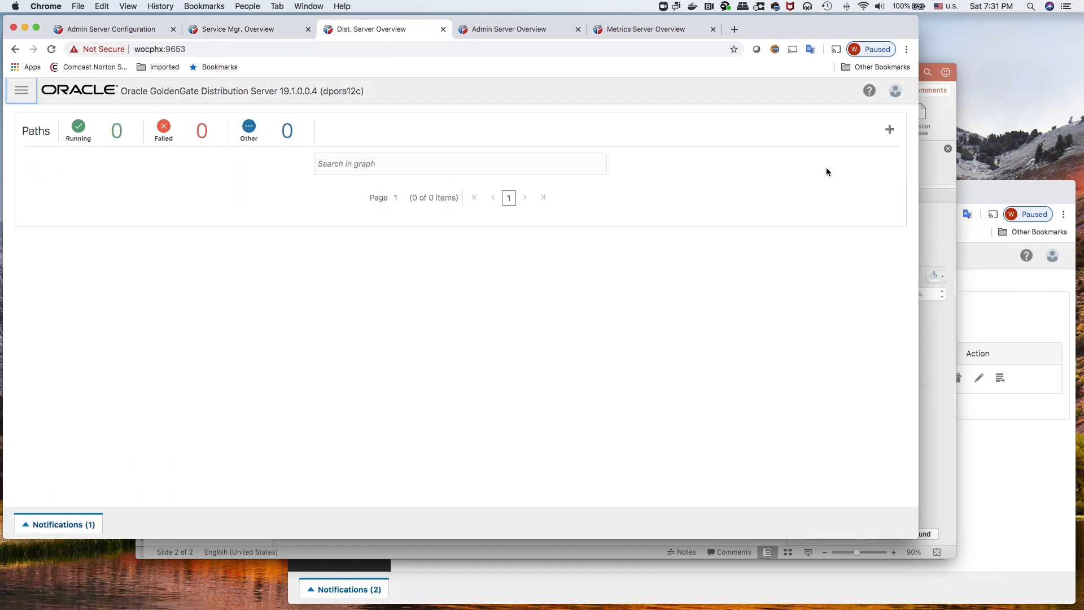
click(891, 130)
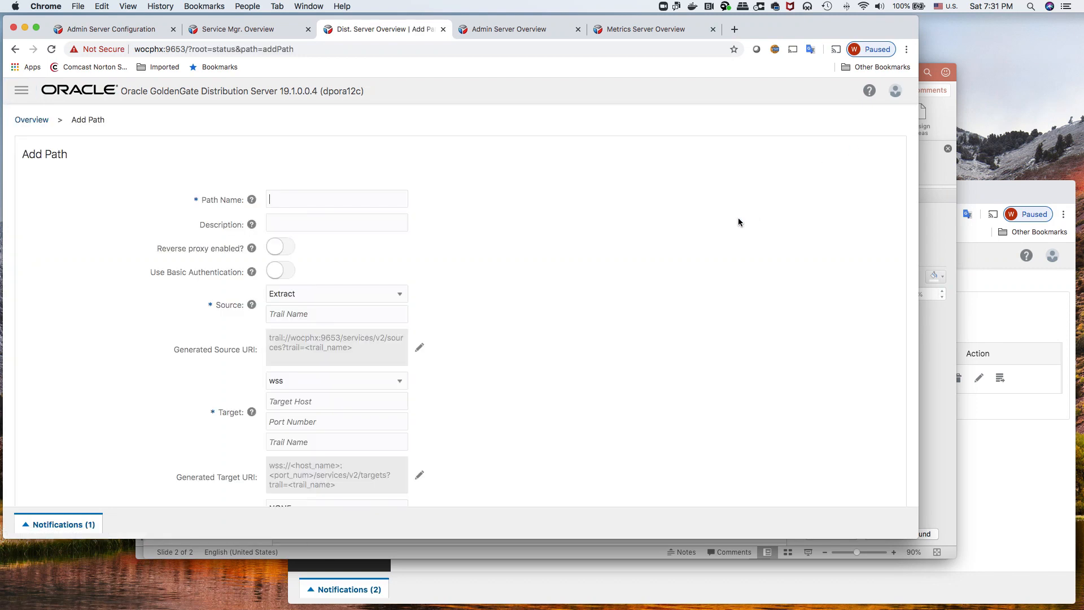
click(352, 199)
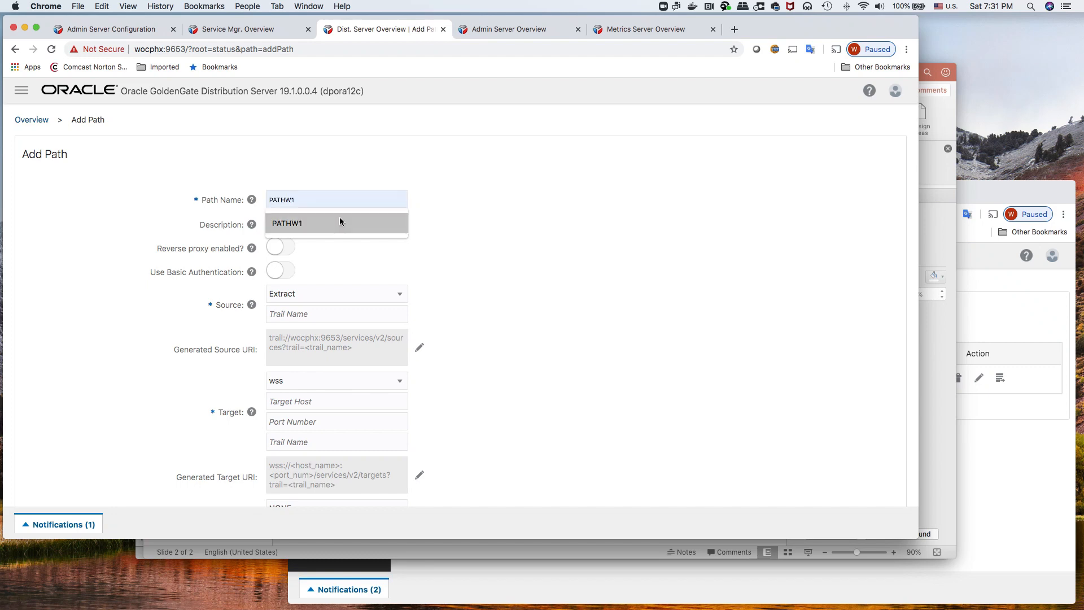
click(340, 220)
click(371, 222)
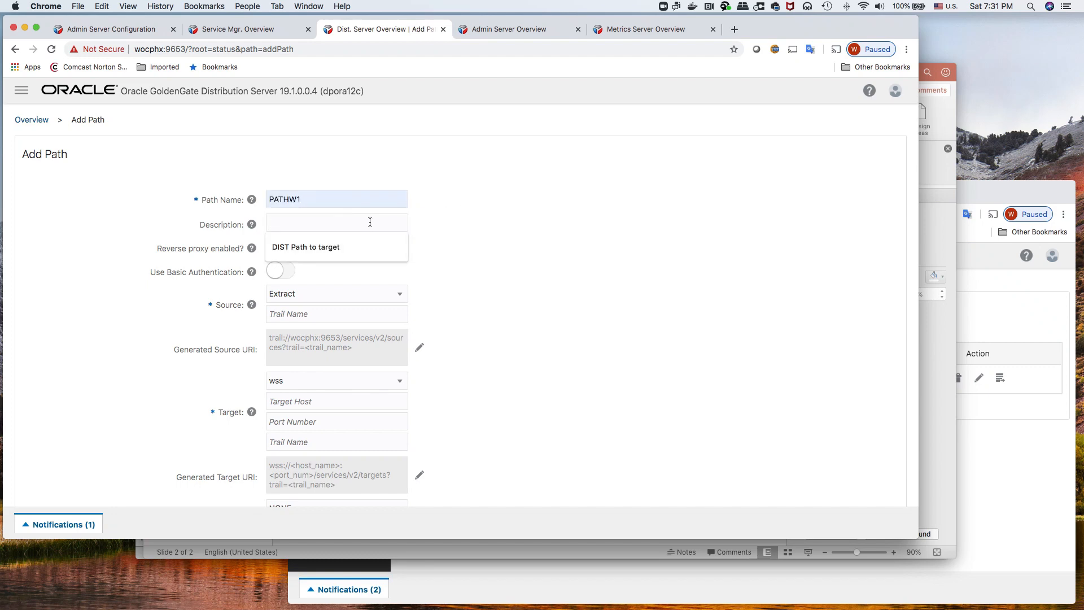
click(346, 246)
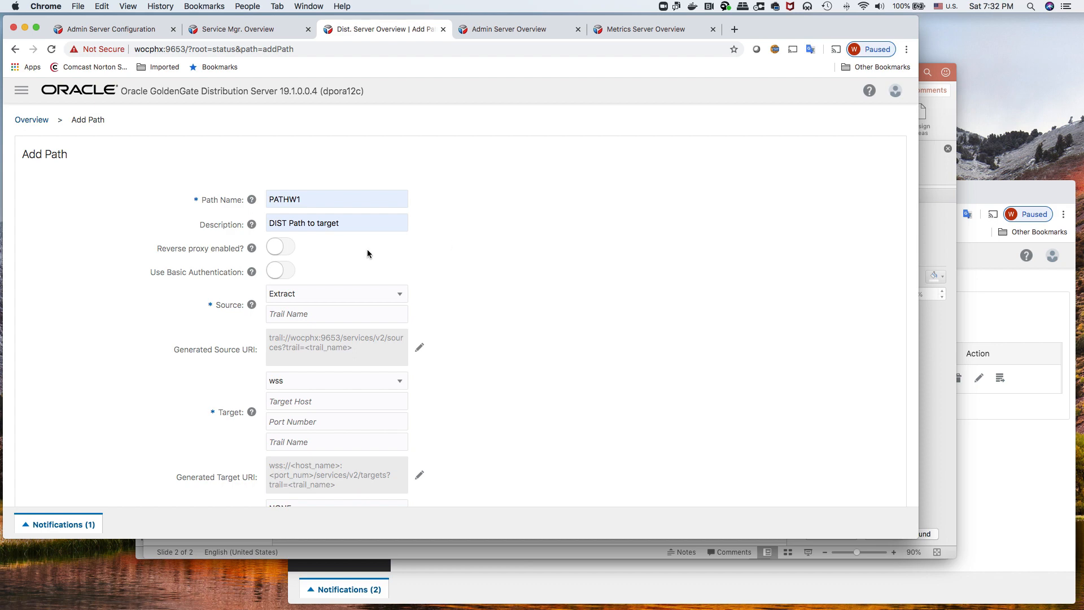
Enable reverse proxy and basic authentication for the PATHW1 path, consulting the NGINX part of the PowerPoint replication diagram.
key(super+Tab)
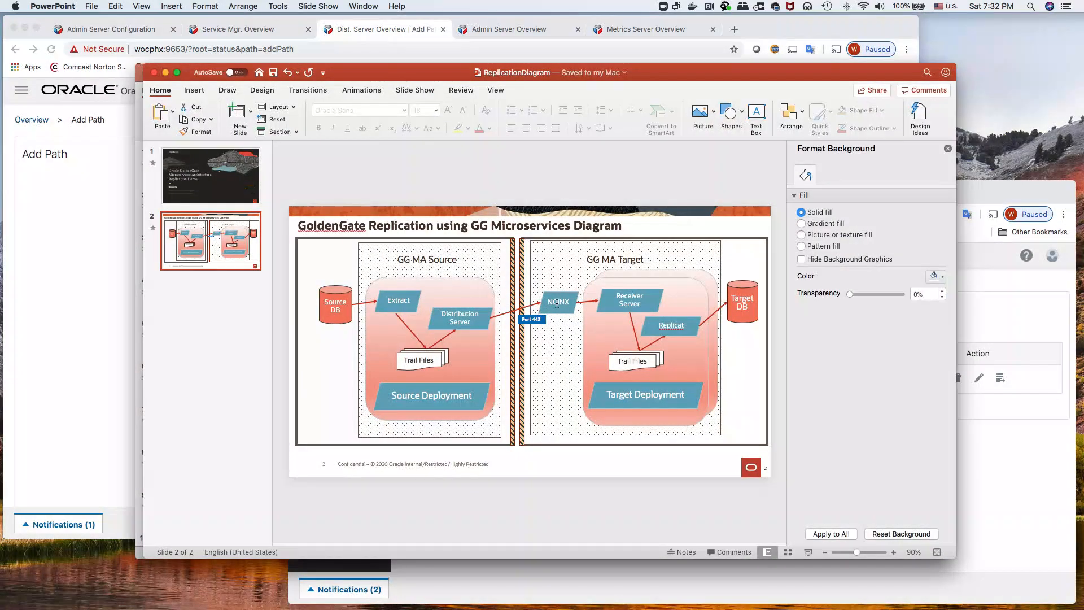
click(75, 227)
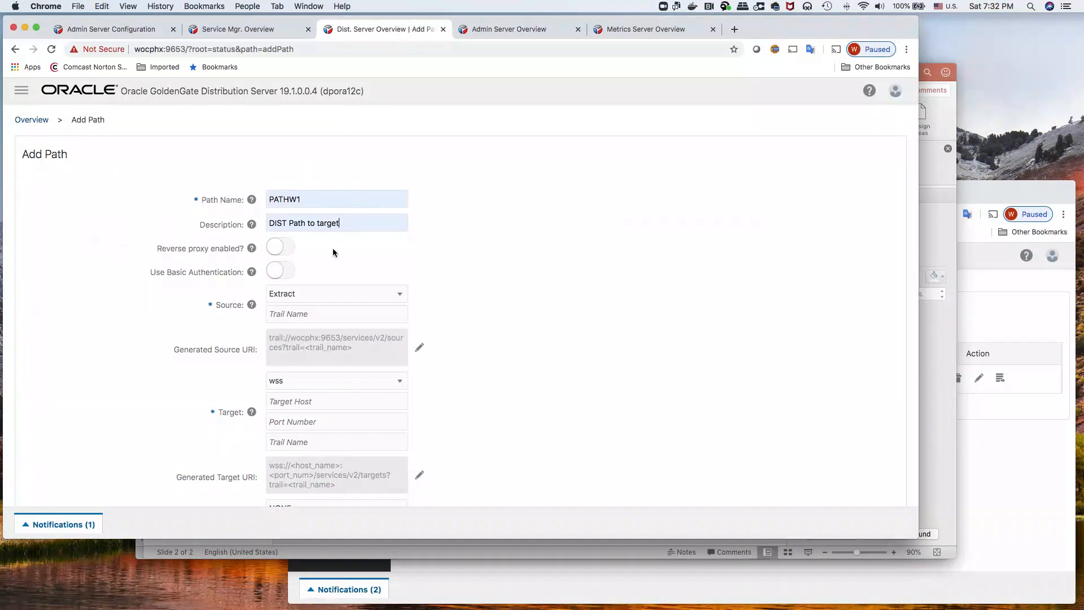
click(291, 249)
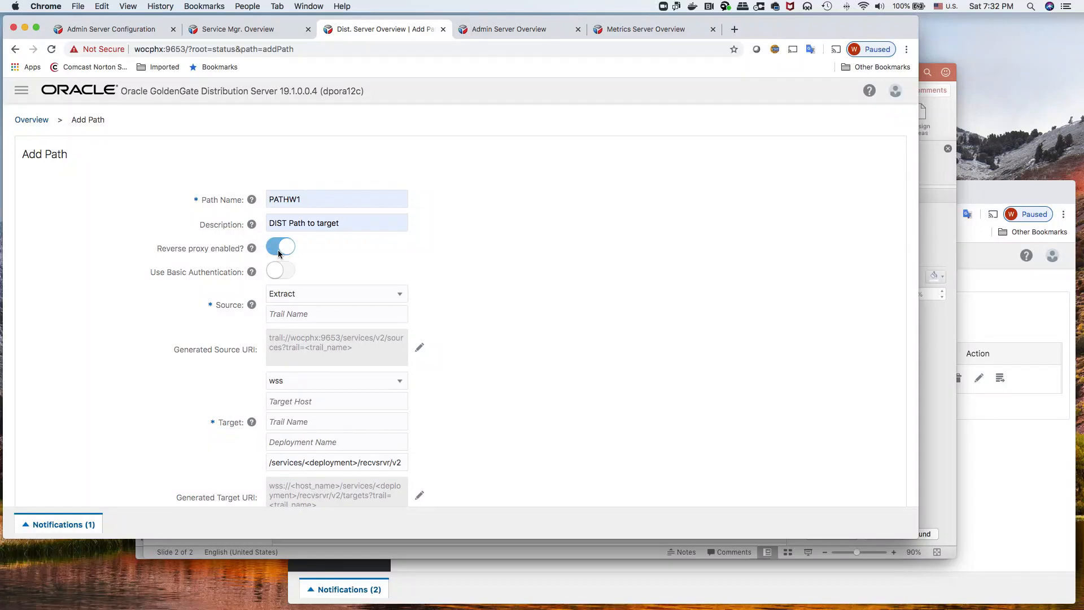
key(super+Tab)
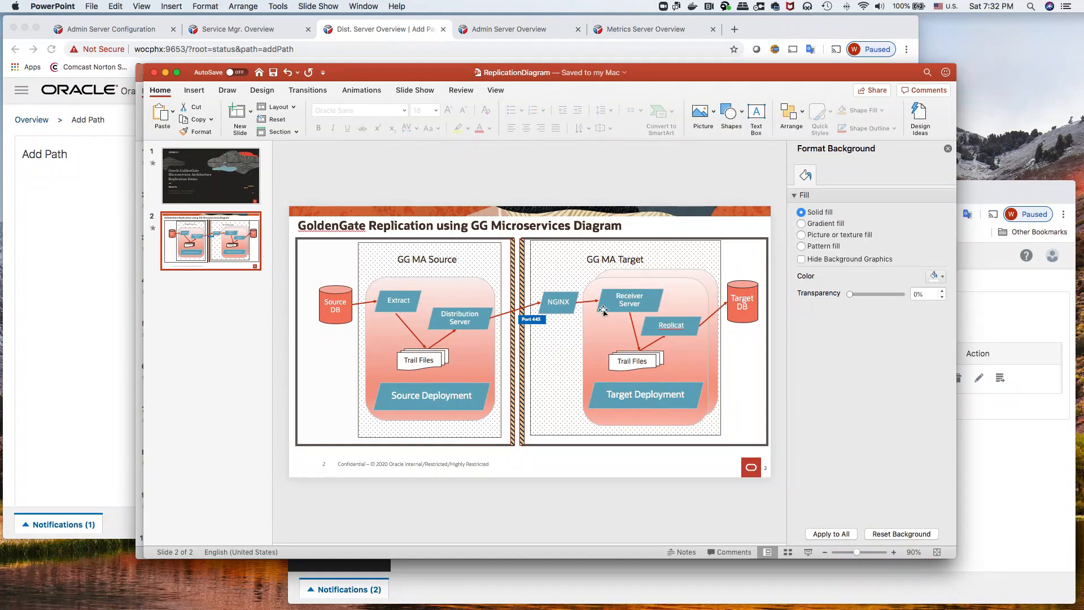
key(super+Tab)
click(289, 275)
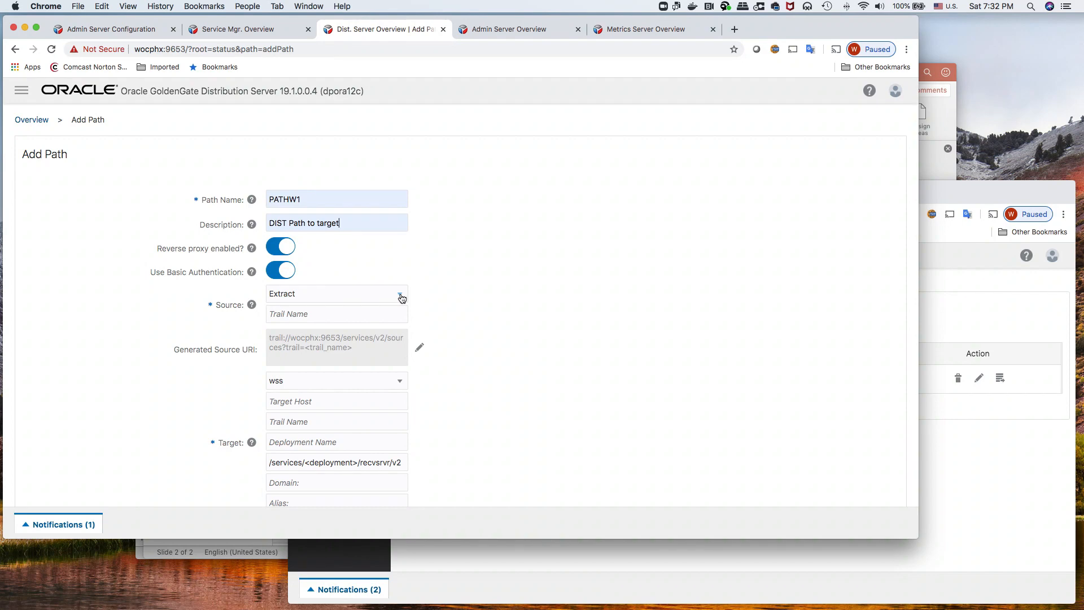
Set the path's source to the extract EXTW1 with the trail name et.
click(402, 295)
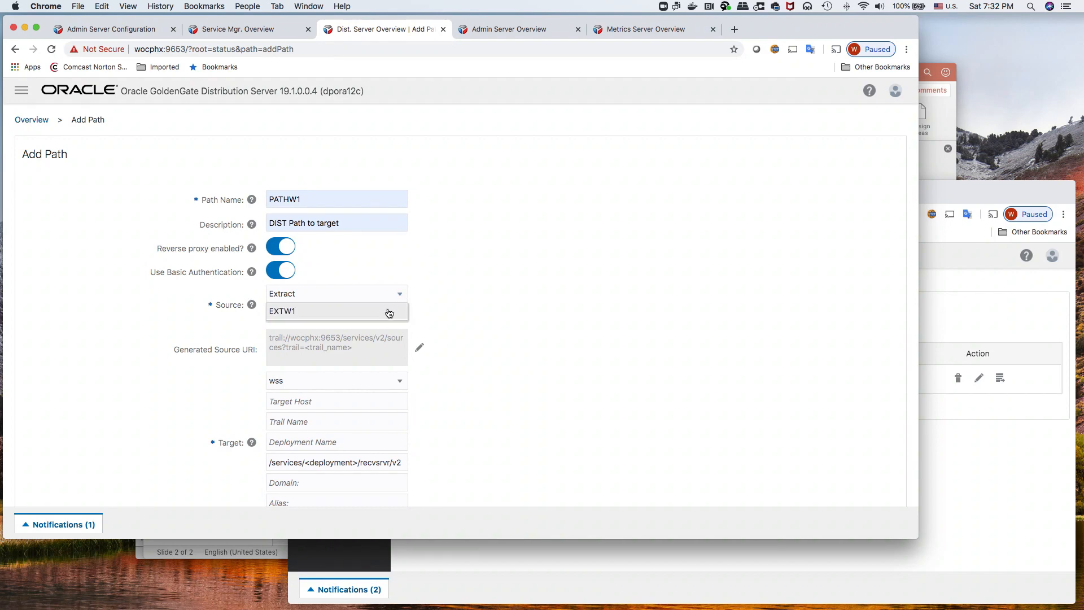
click(389, 312)
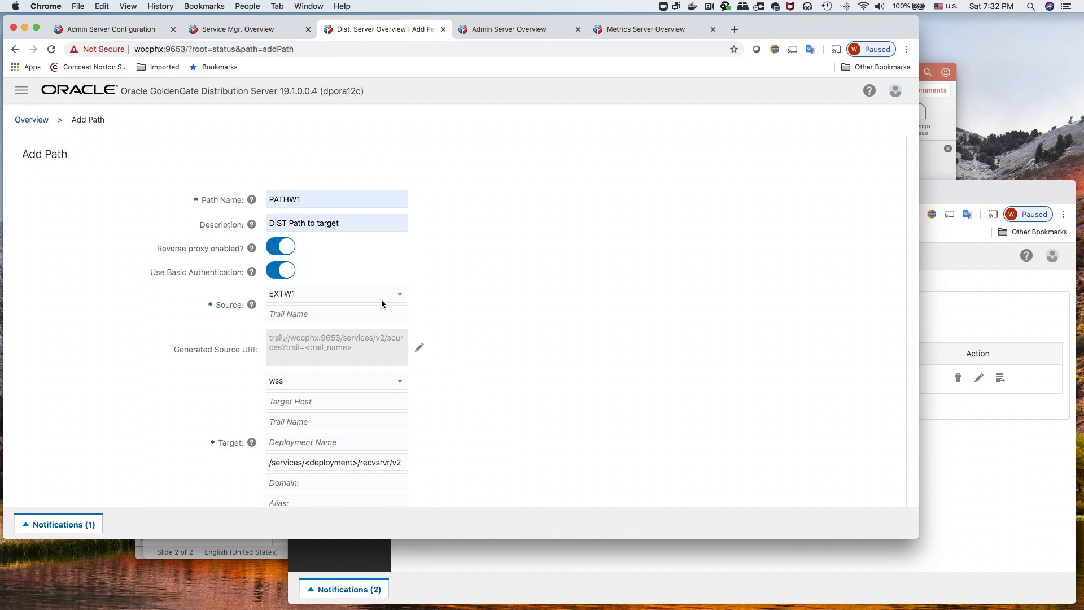
click(399, 313)
click(337, 332)
Set the path's target host to oggmp0205iad.sub06261535551.wernervcnab.oraclevcn.com and the target trail name to rt, consulting the PowerPoint replication diagram.
key(super+Tab)
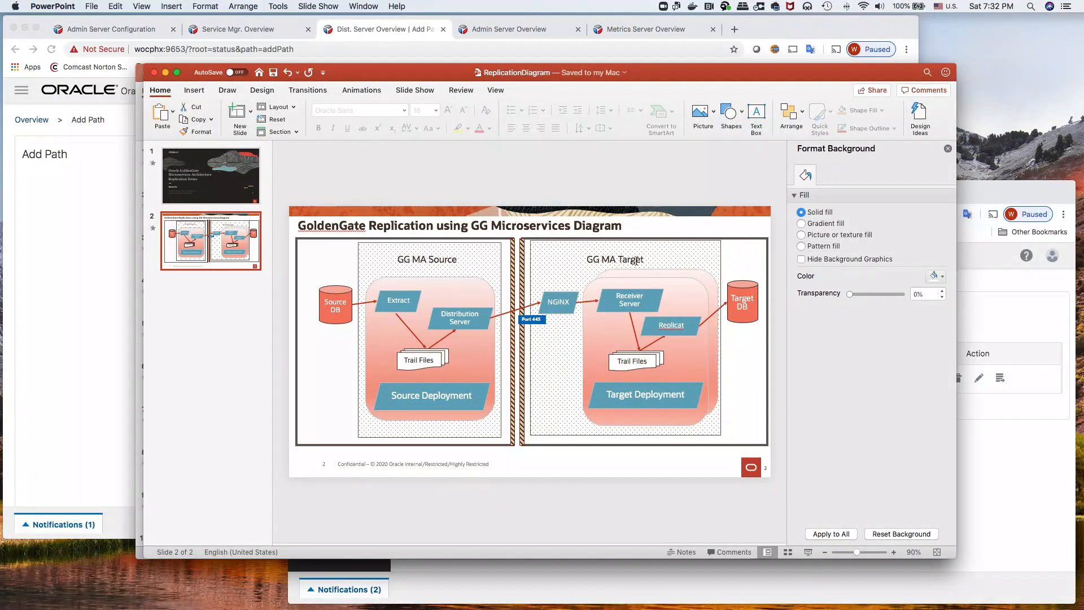
key(super+Tab)
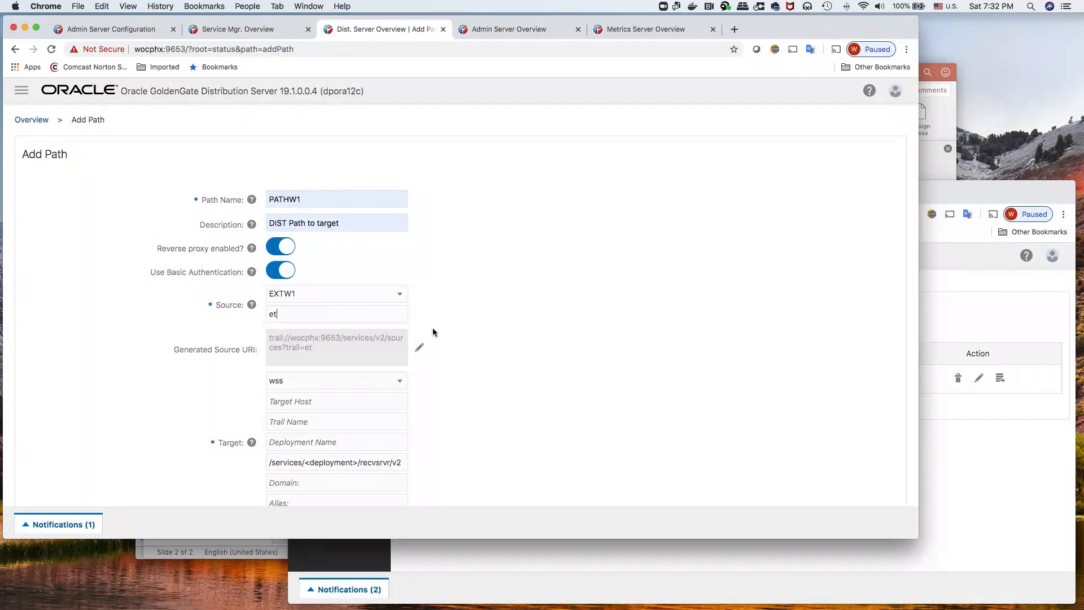
click(351, 407)
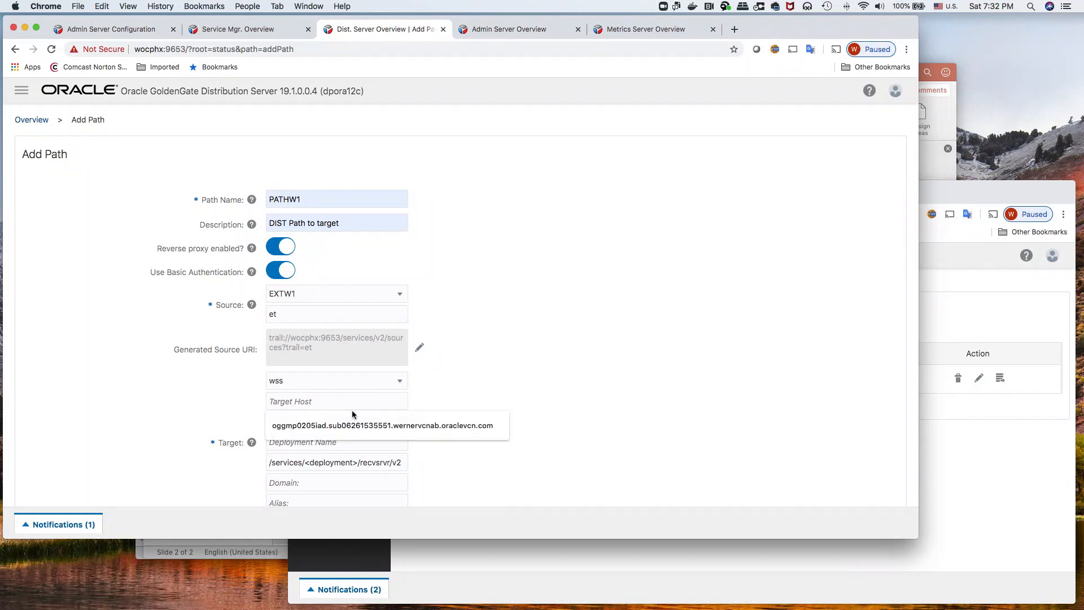
click(351, 422)
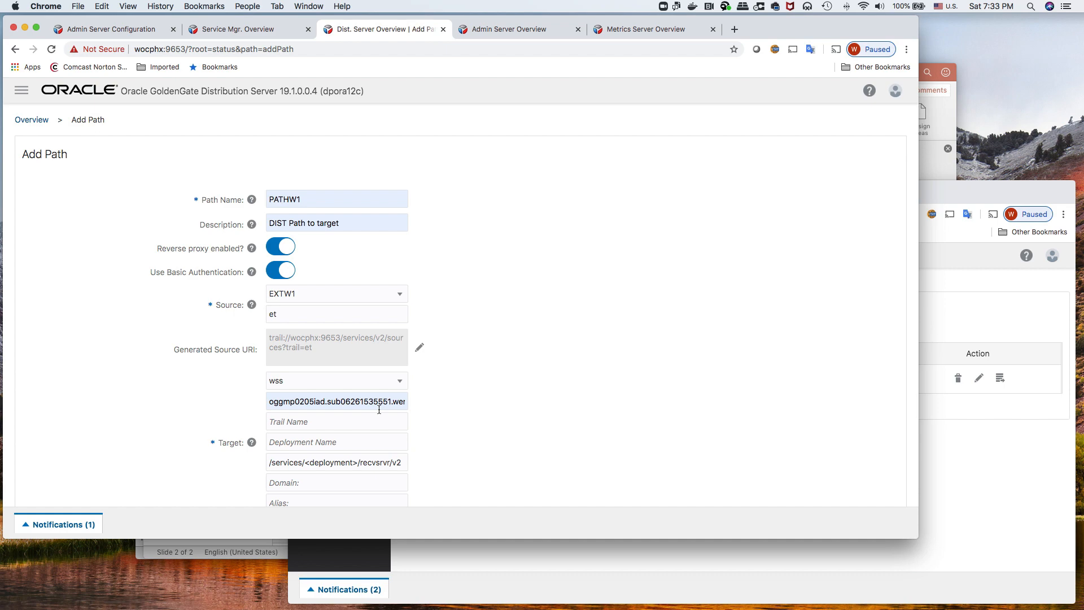
click(377, 417)
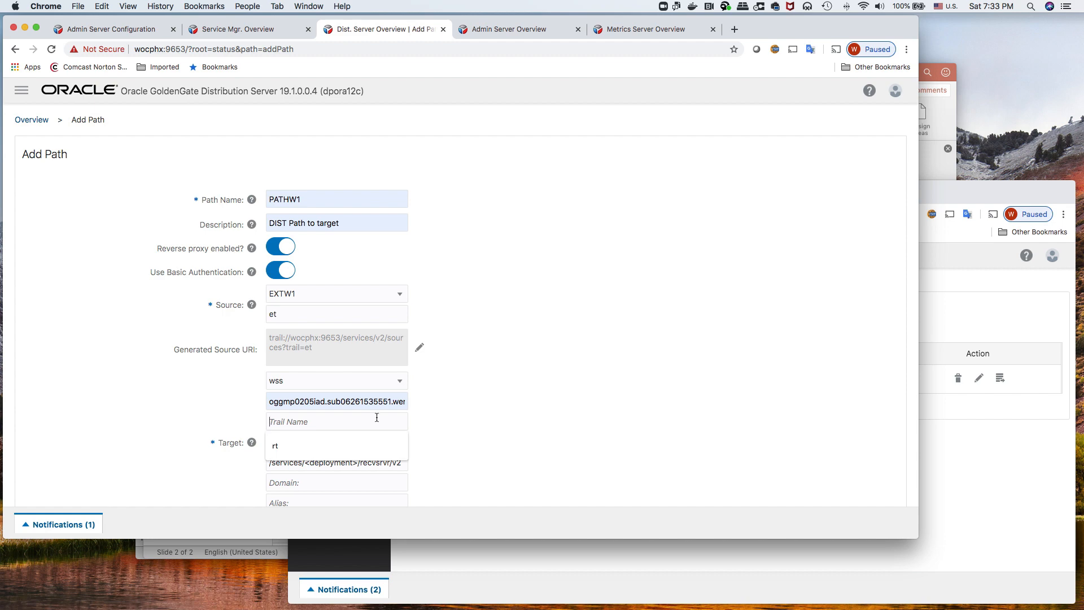
key(super+Tab)
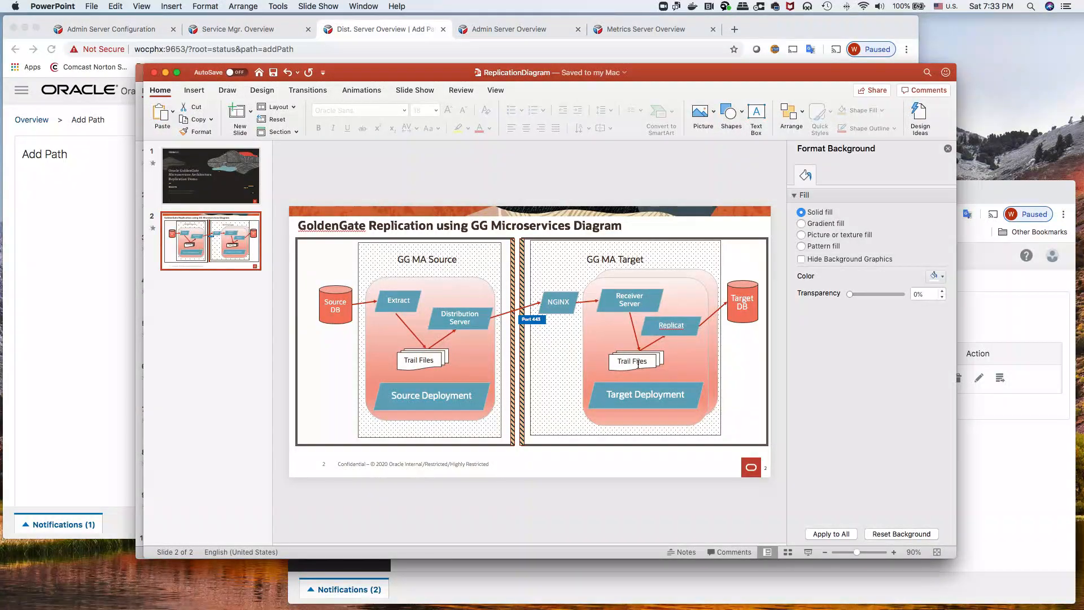
key(super+Tab)
click(332, 423)
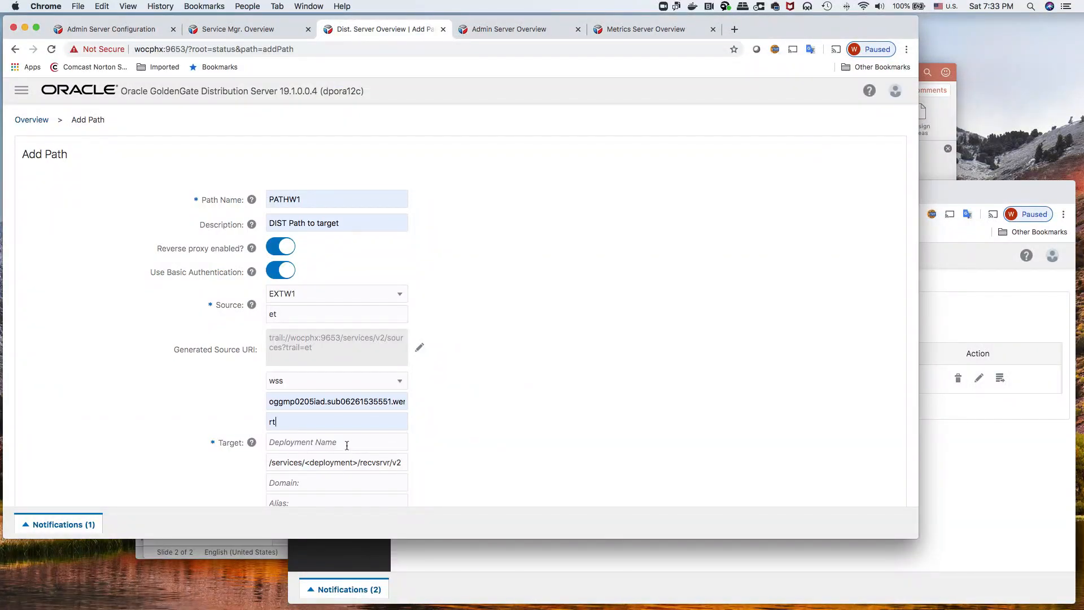
Look up the deployments in the target's Service Manager, and set the path's target deployment name to dpora19c.
key(super+Tab)
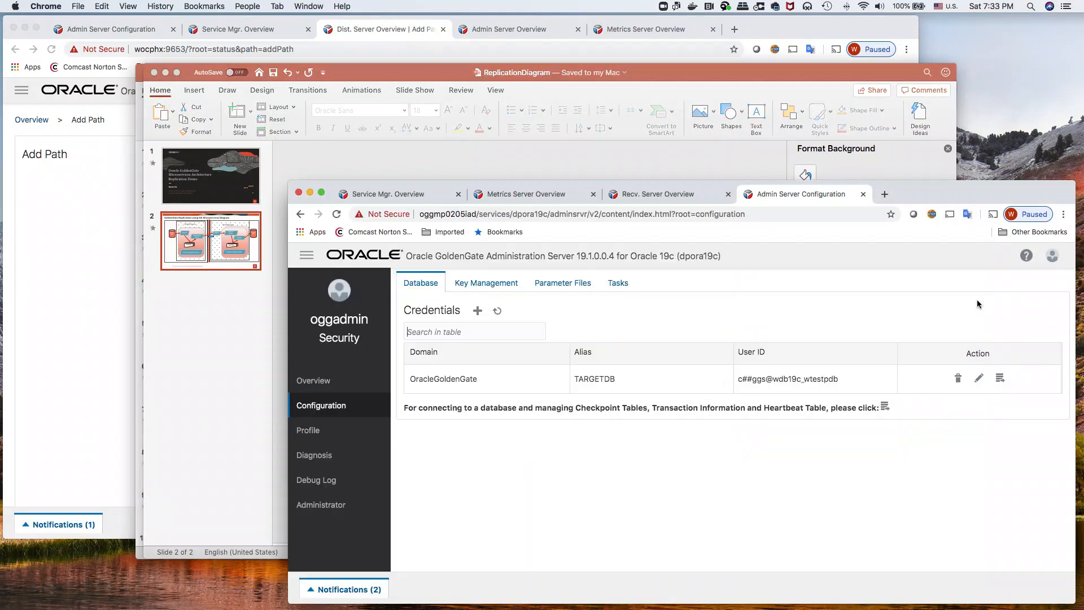
click(1013, 308)
click(388, 193)
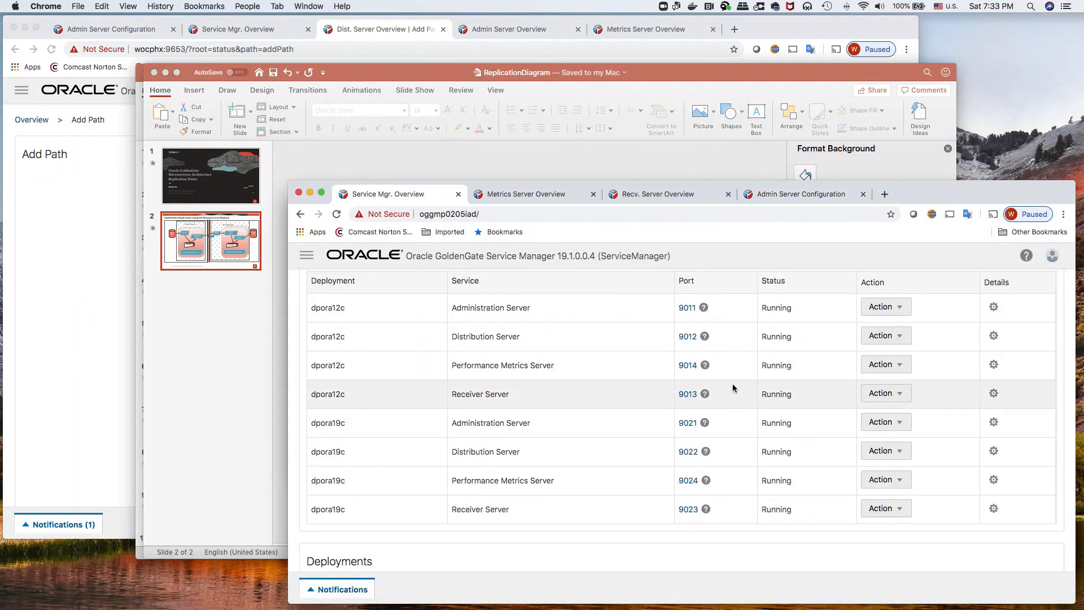
scroll(732, 389, down, 5)
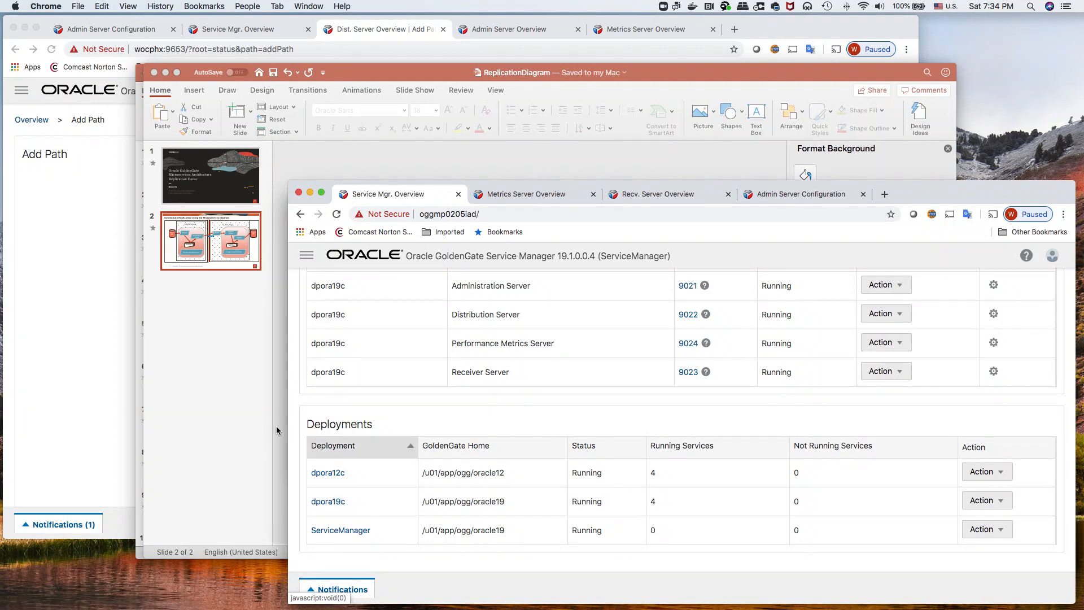
click(89, 358)
click(331, 442)
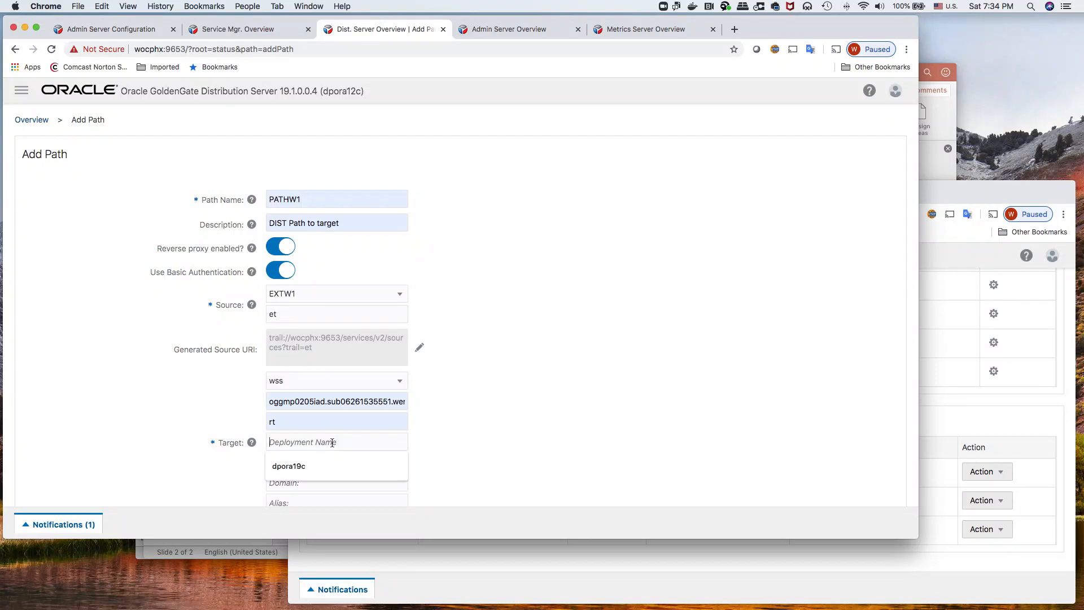
click(305, 469)
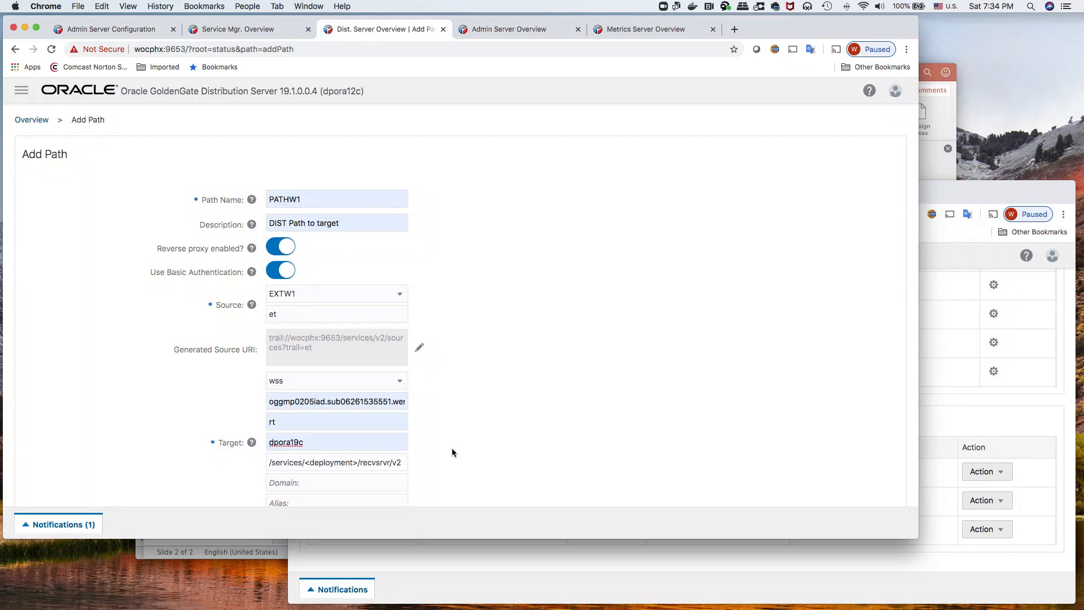
Set the path's target domain to GGNETWORK and alias to TARGETNET, consulting the credentials on the source Administration Server.
scroll(451, 448, down, 5)
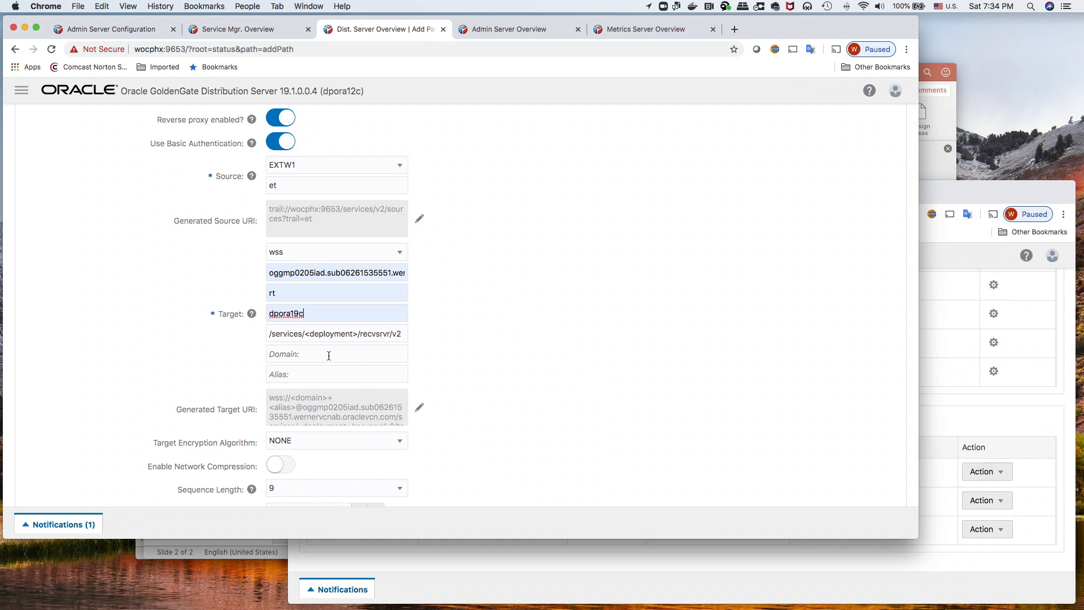
click(123, 31)
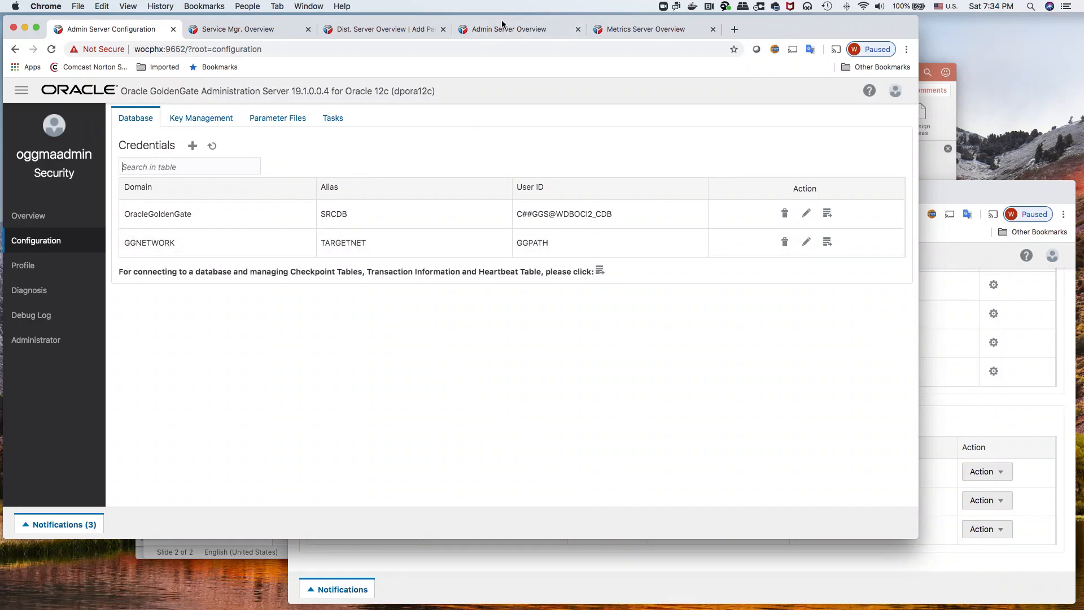
click(391, 29)
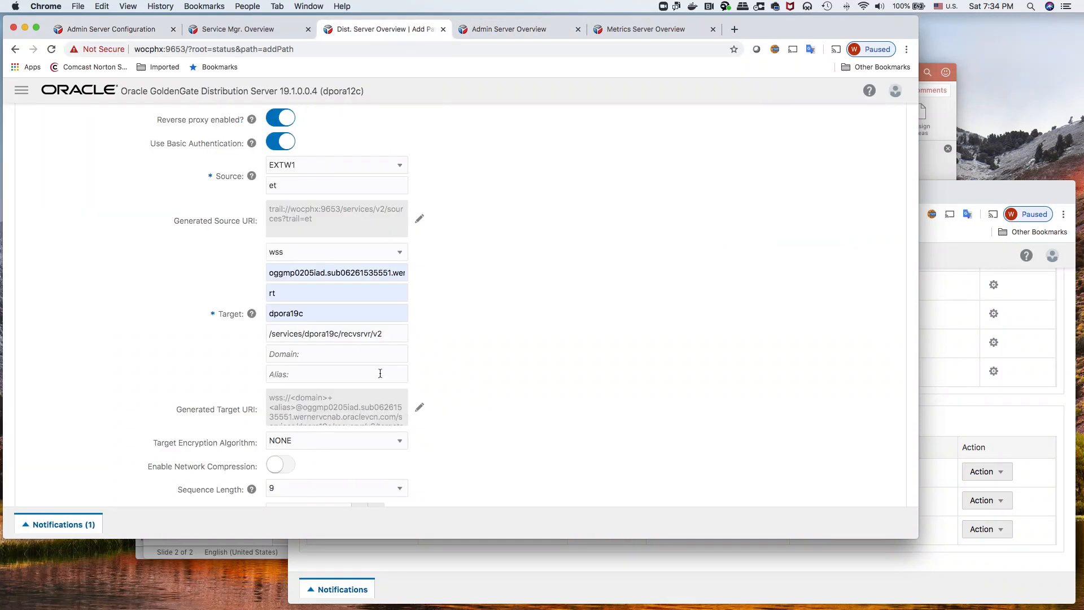
click(361, 354)
click(347, 375)
click(362, 374)
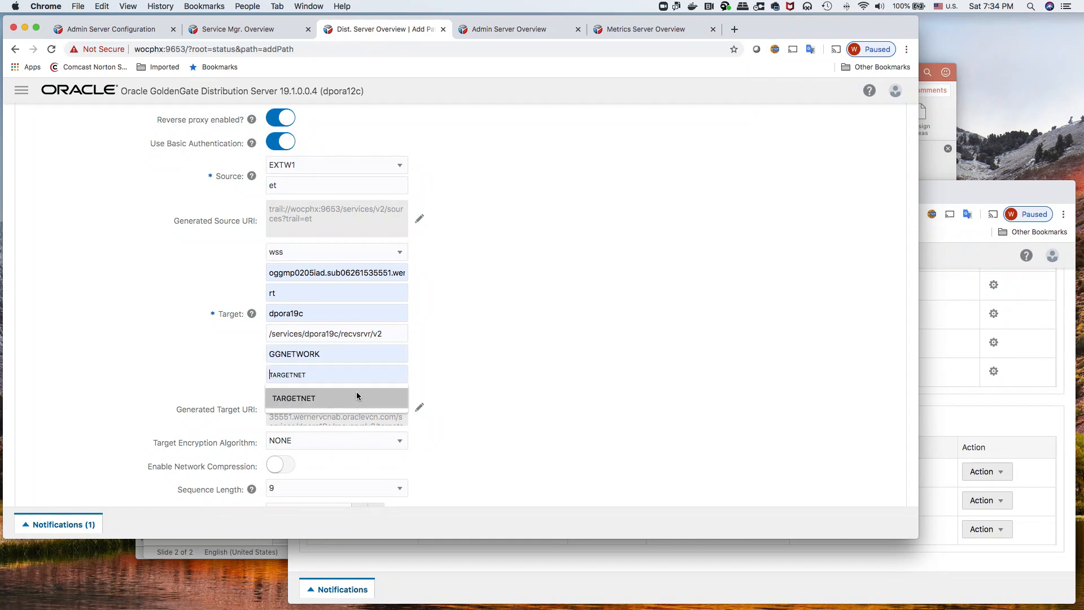
click(356, 397)
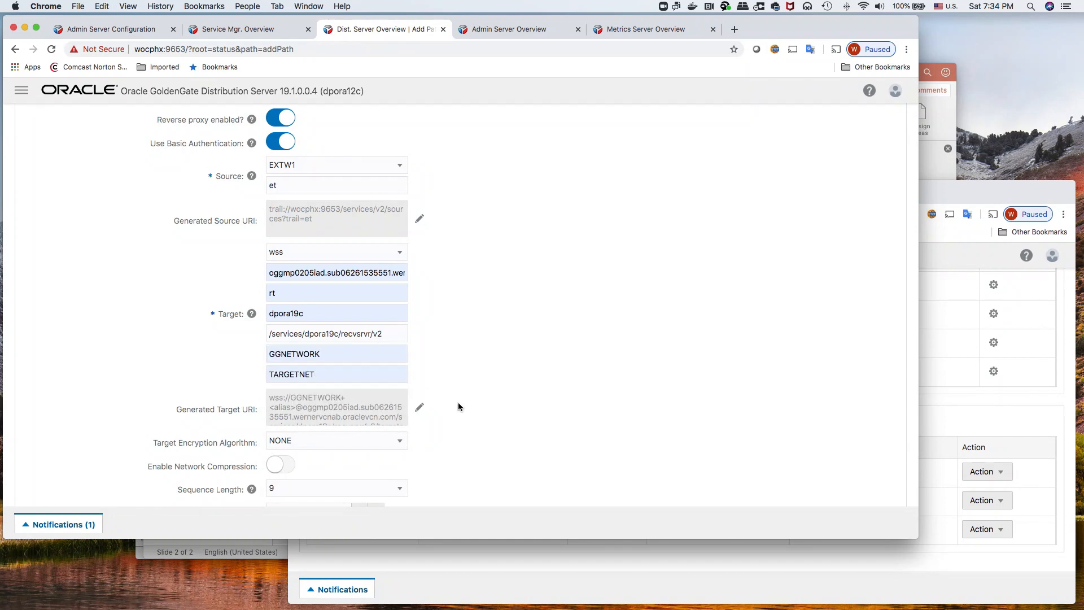
Set the path's trail size to 50 MB.
scroll(458, 407, down, 3)
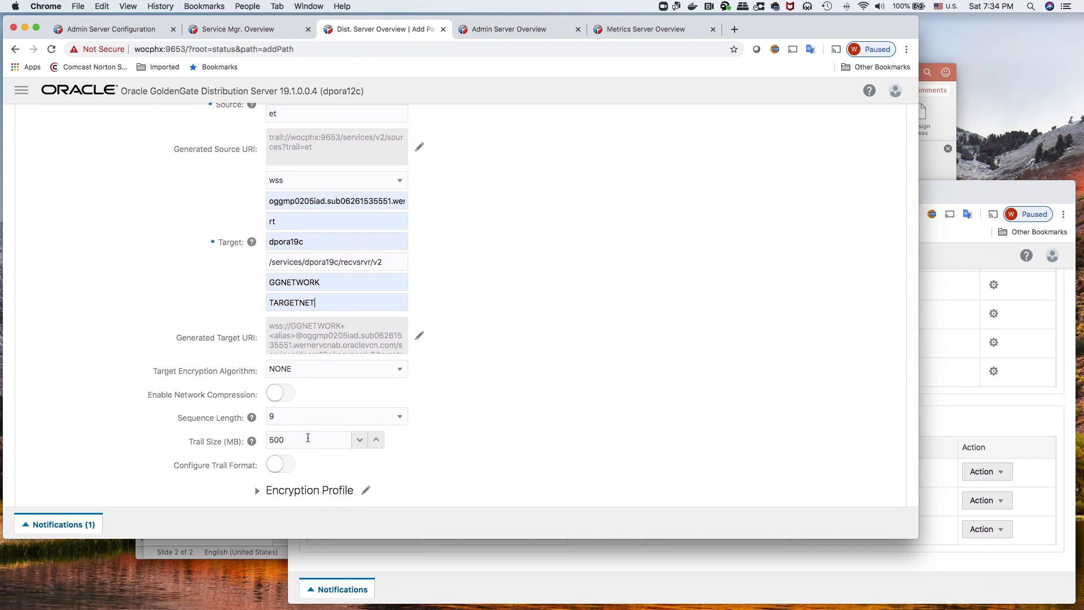
click(307, 439)
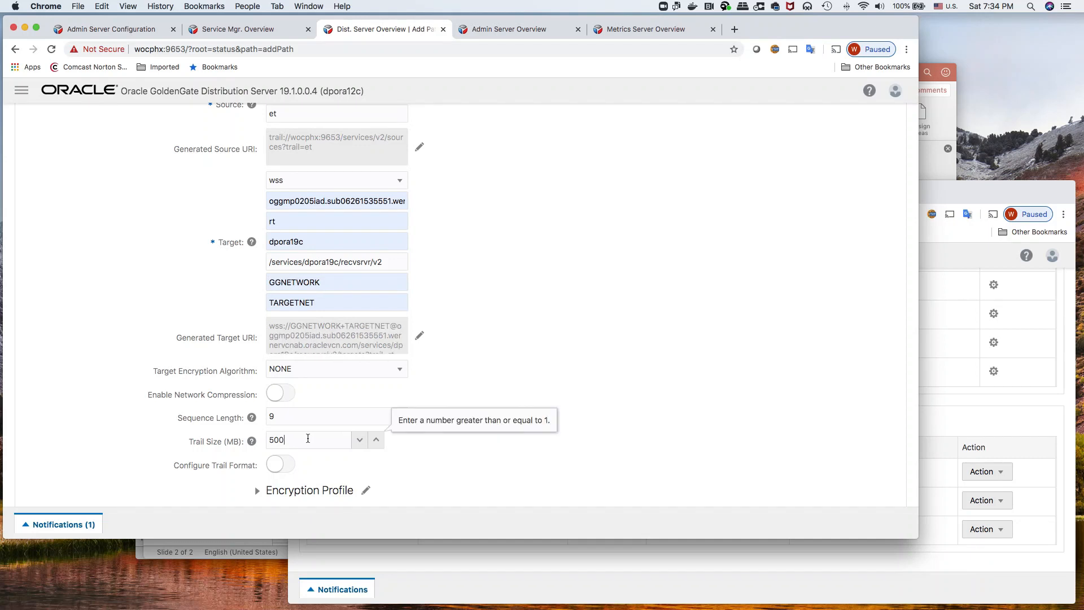
key(BackSpace)
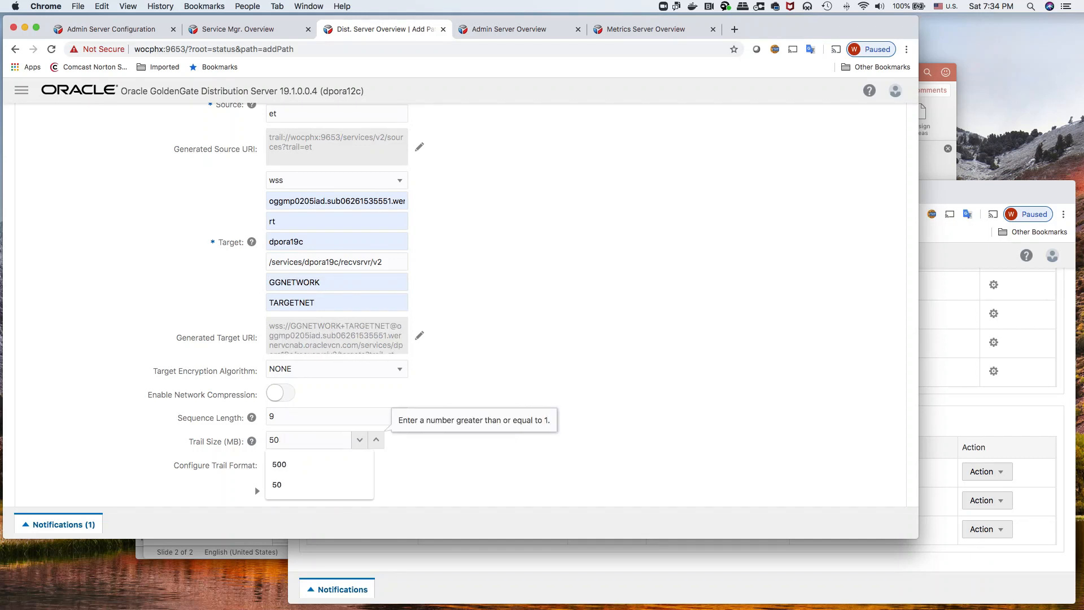
click(477, 381)
Review the encryption profile and remaining path options, and create the PATHW1 path without running it.
scroll(539, 419, down, 4)
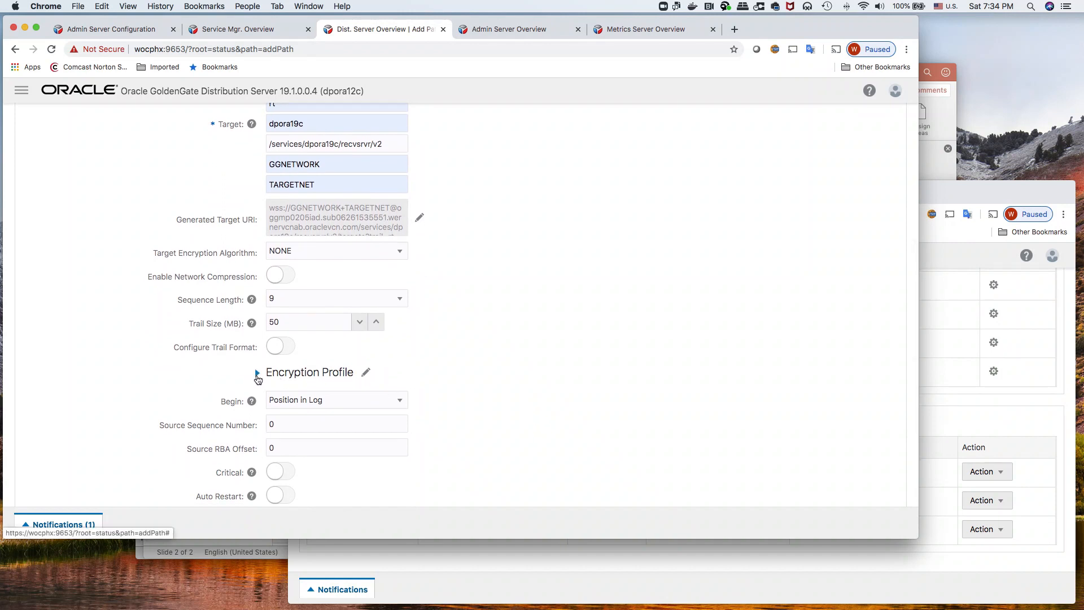
click(258, 375)
click(258, 375)
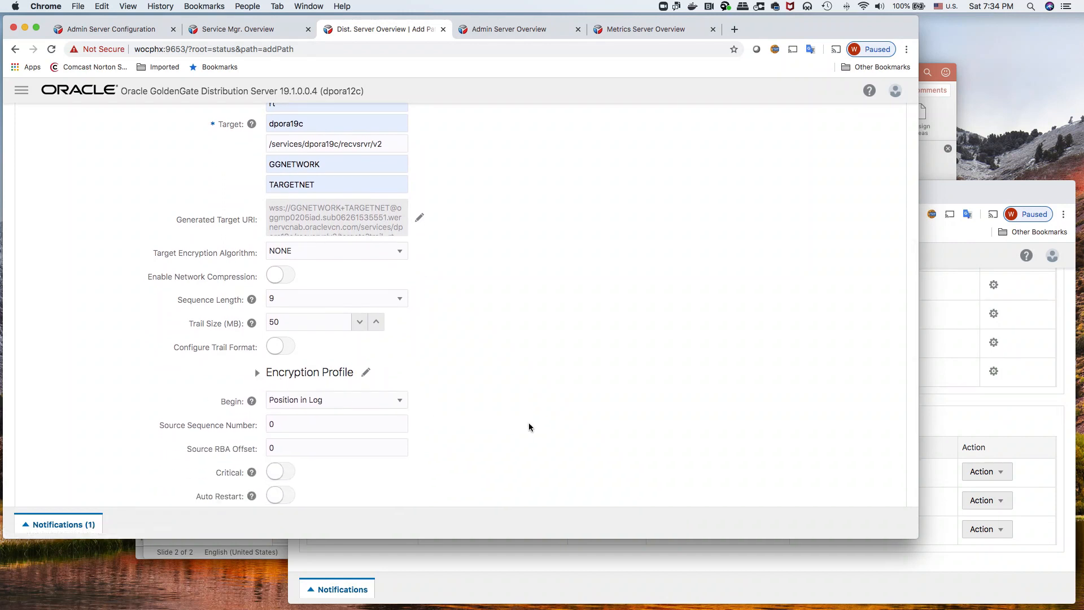
scroll(531, 429, down, 3)
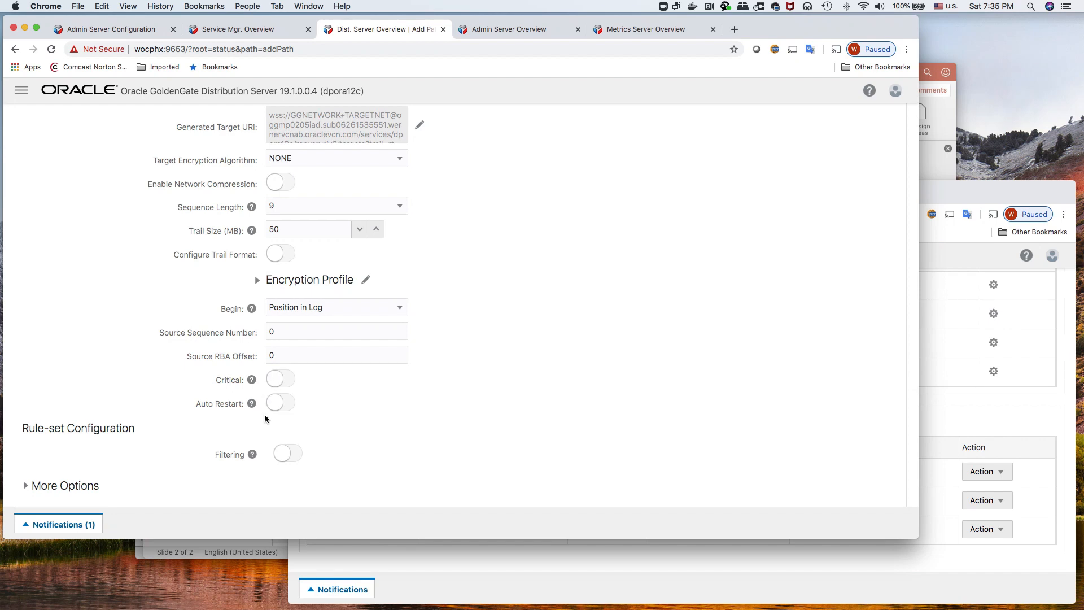
scroll(496, 429, down, 2)
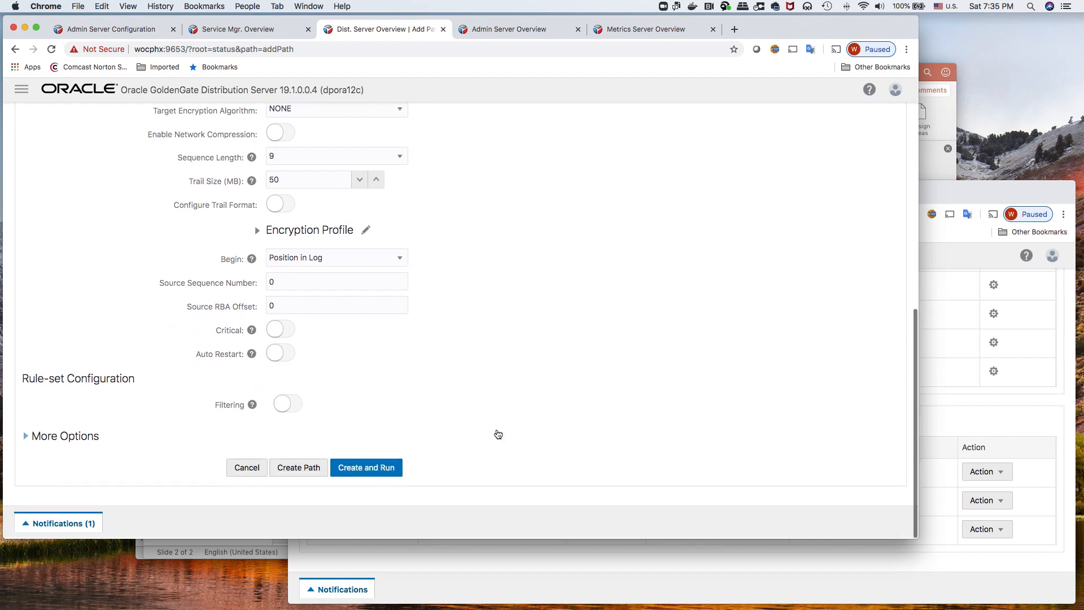
click(298, 469)
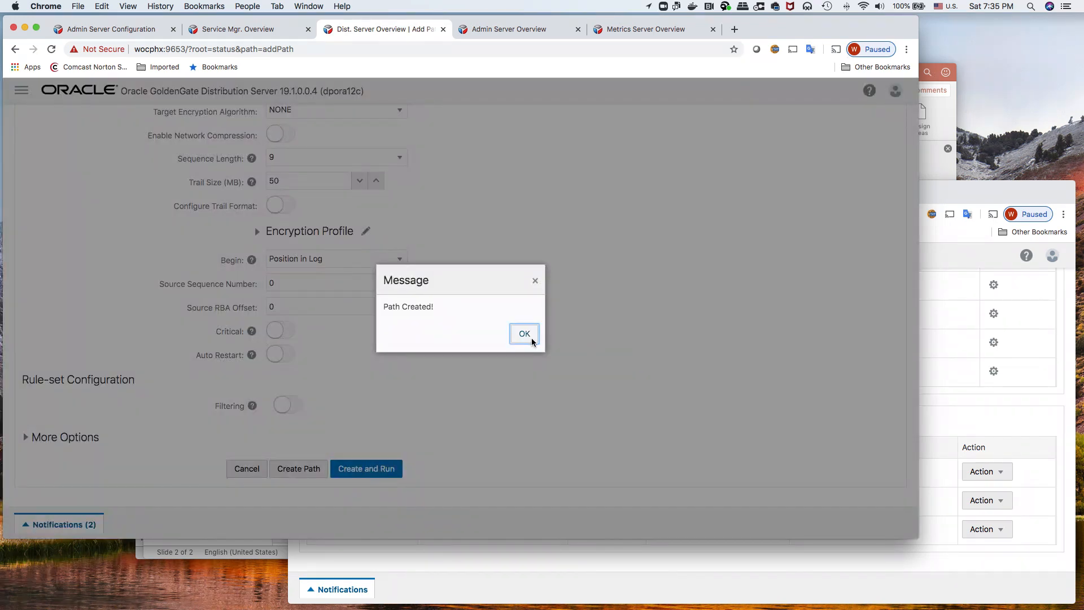
click(524, 334)
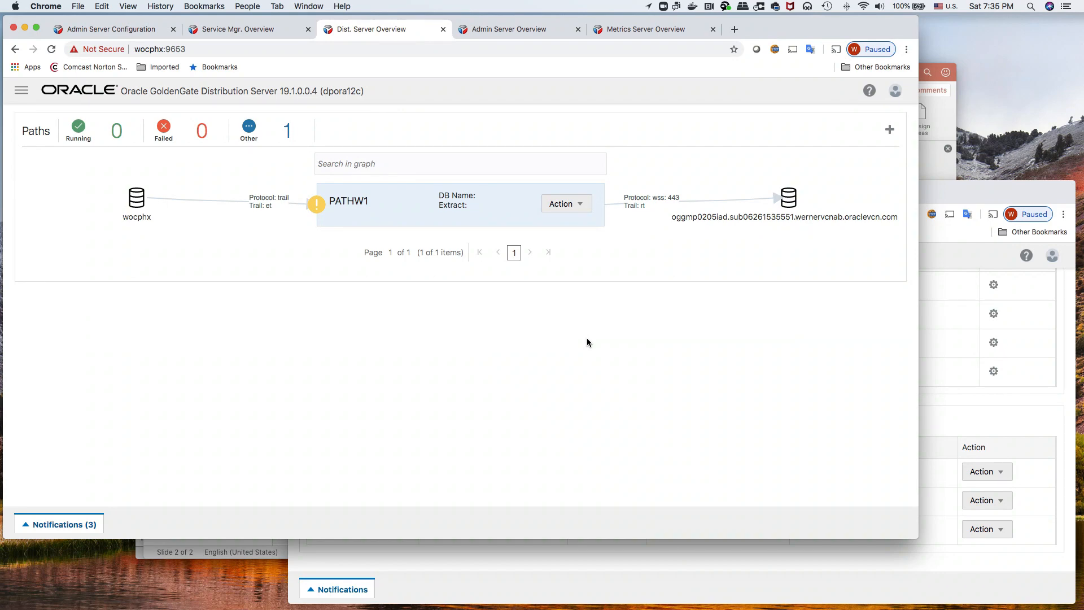
Start the PATHW1 path on the source Distribution Server.
click(580, 205)
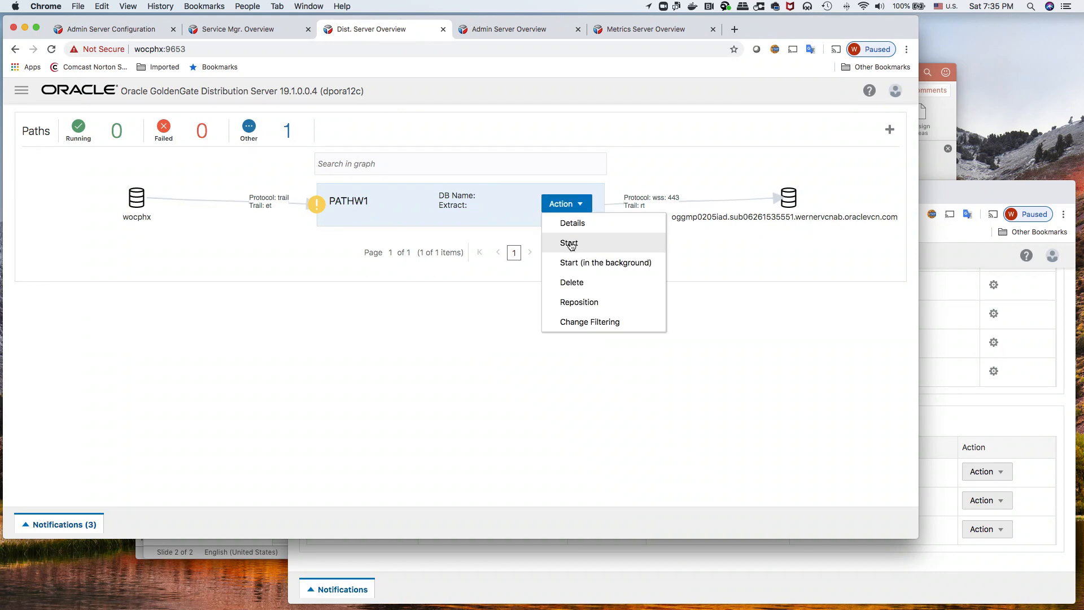
click(570, 242)
click(518, 338)
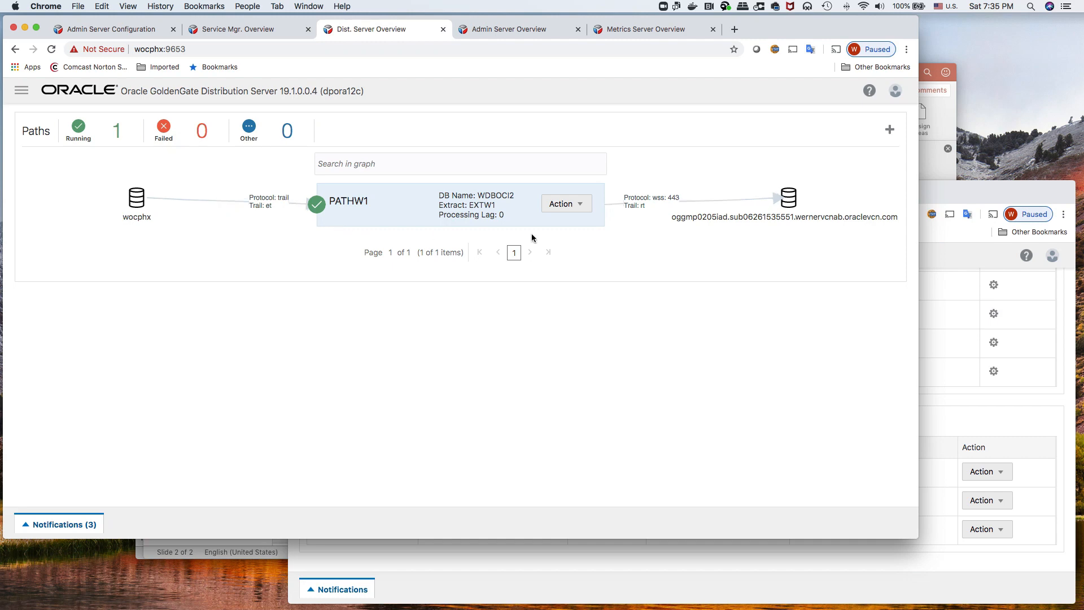
Check PATHW1 on the target's Receiver Server for dpora19c, and compare it with the PowerPoint replication diagram.
click(998, 192)
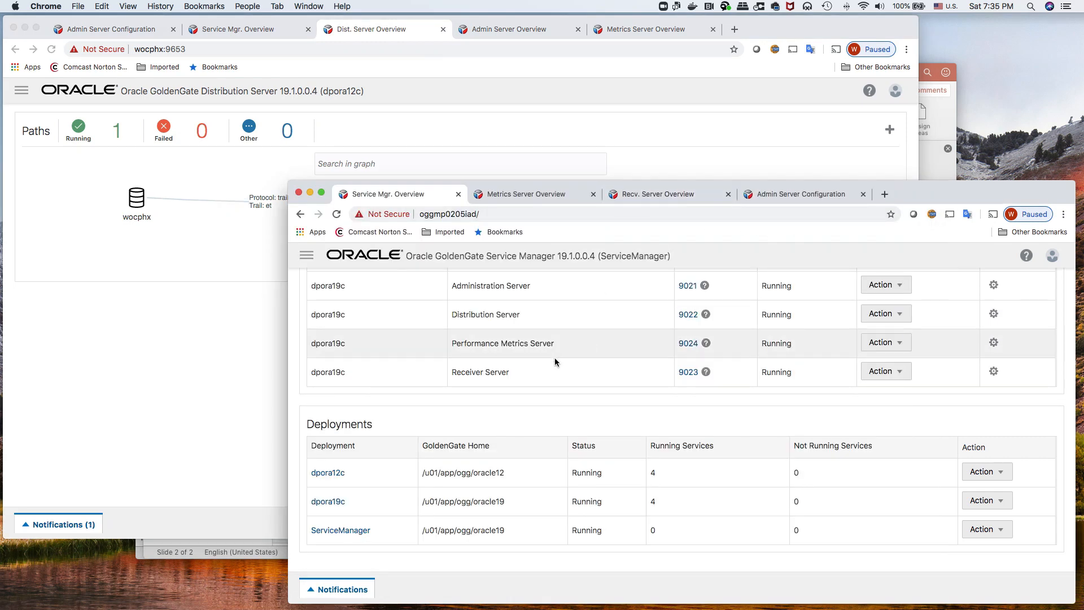
click(671, 195)
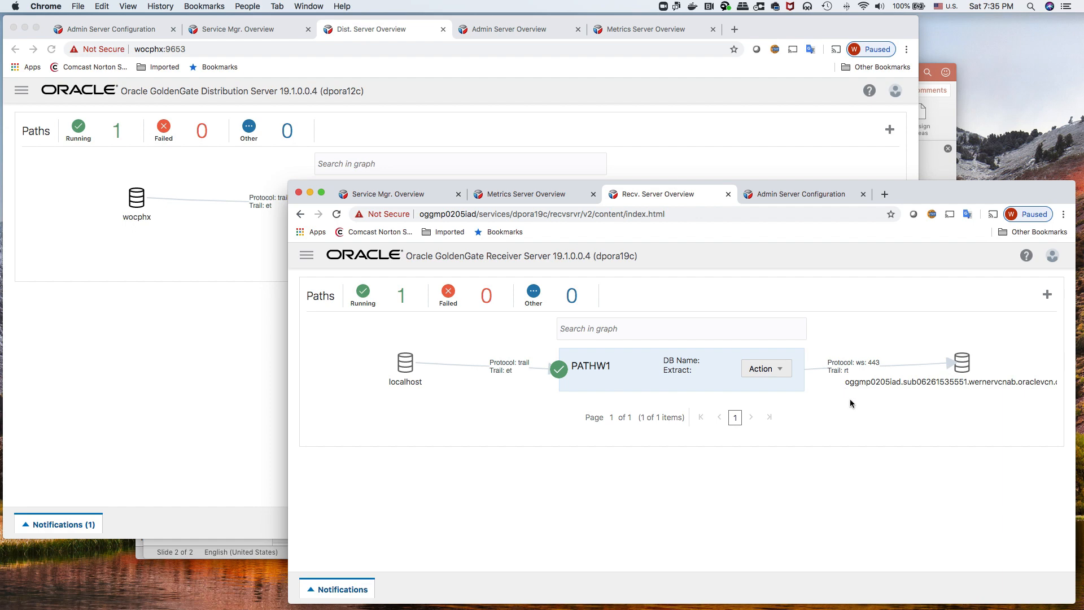
key(super+Tab)
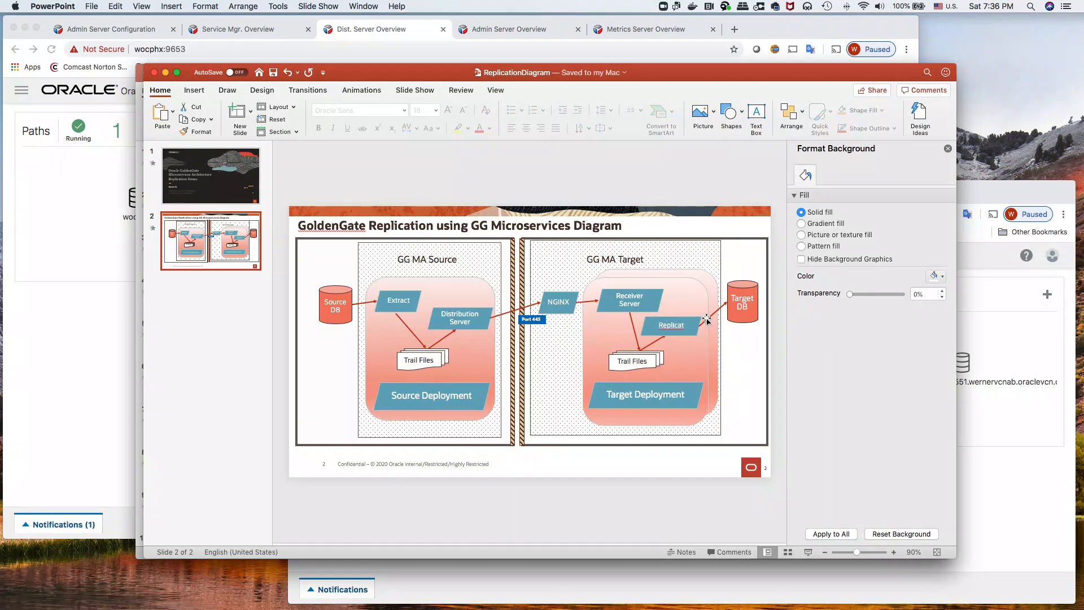
key(super+Tab)
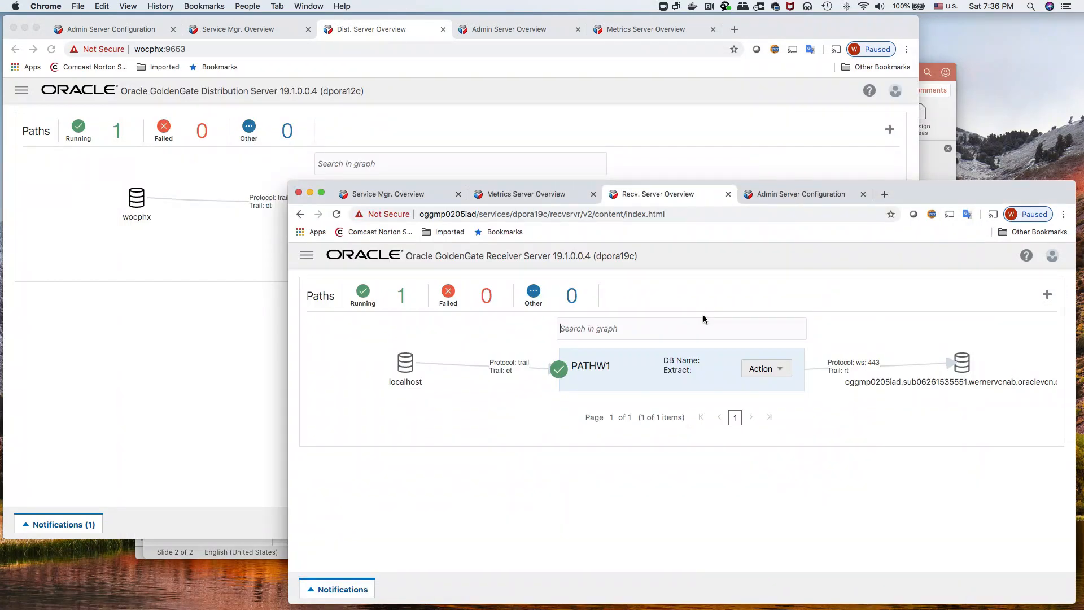
Start adding an Integrated Replicat on the target's Administration Server for dpora19c and proceed to the replicat options.
click(770, 199)
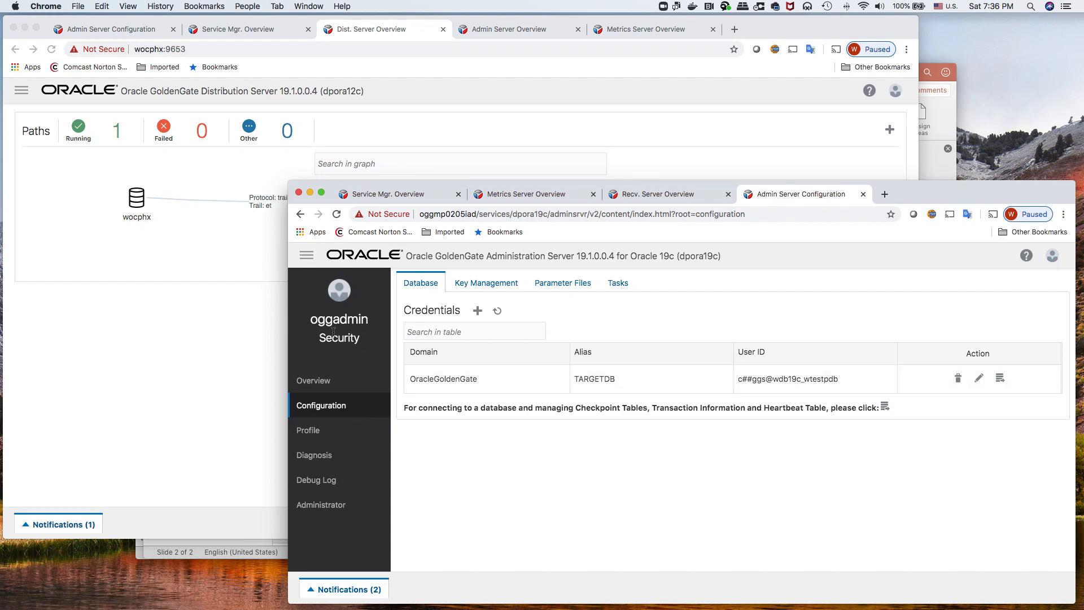
click(316, 384)
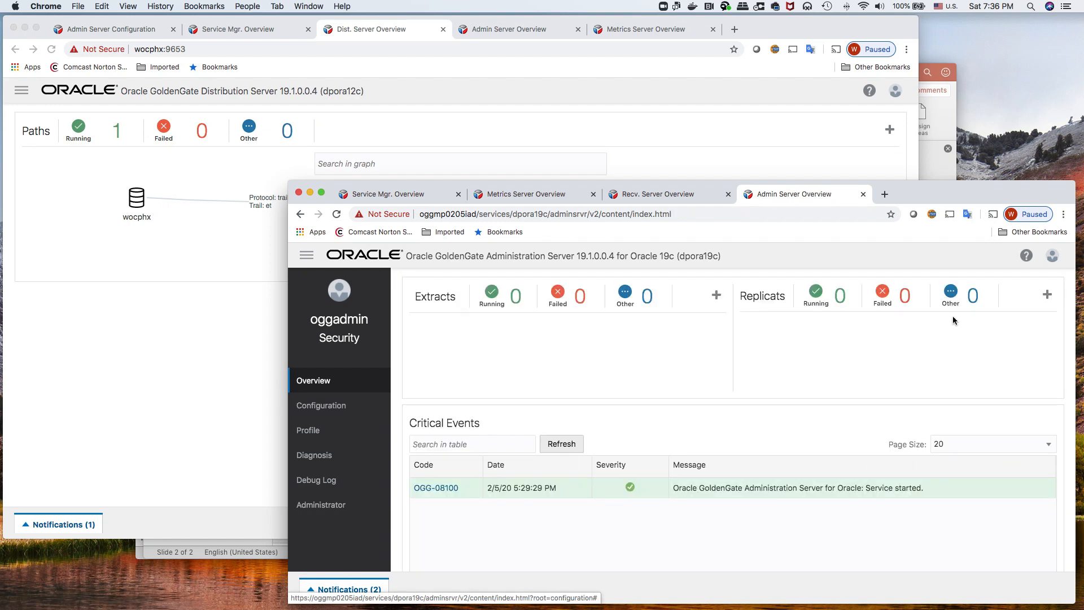
click(1046, 295)
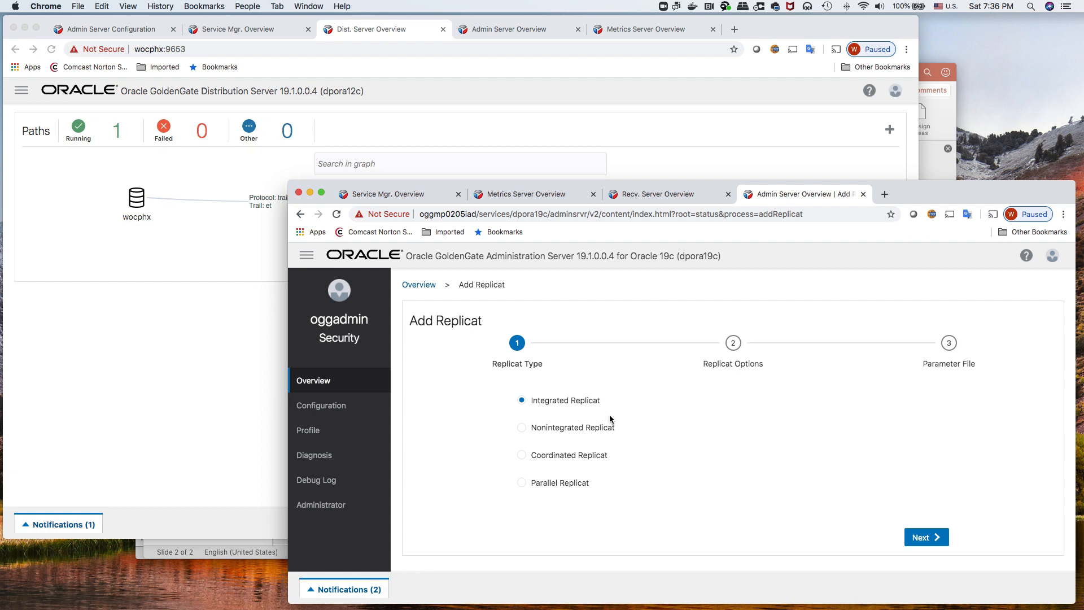
click(924, 537)
Name the replicat process REPW1 and give it the description "Demo Replicat".
click(712, 435)
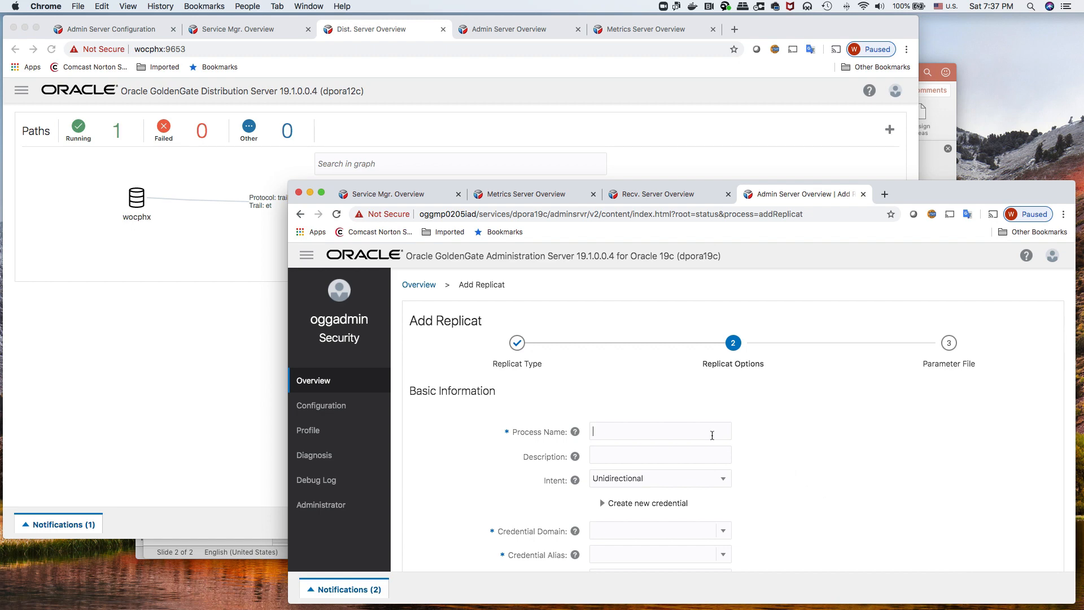
text(REPW1)
click(680, 456)
text(Demo Replicat)
Set the replicat's credential domain to OracleGoldenGate and its credential alias to TARGETDB.
scroll(791, 452, down, 3)
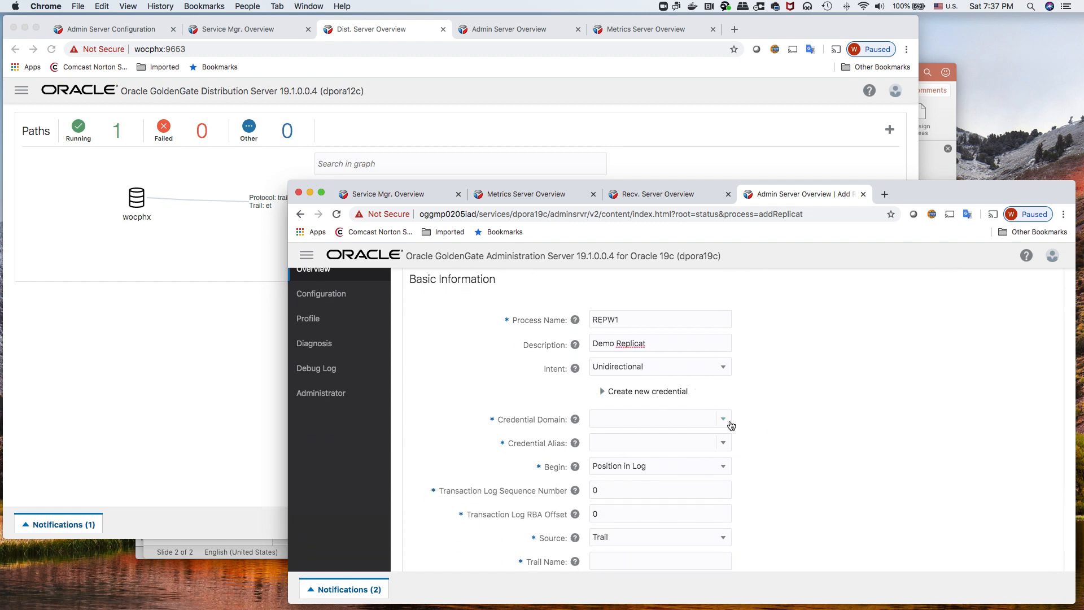
click(728, 420)
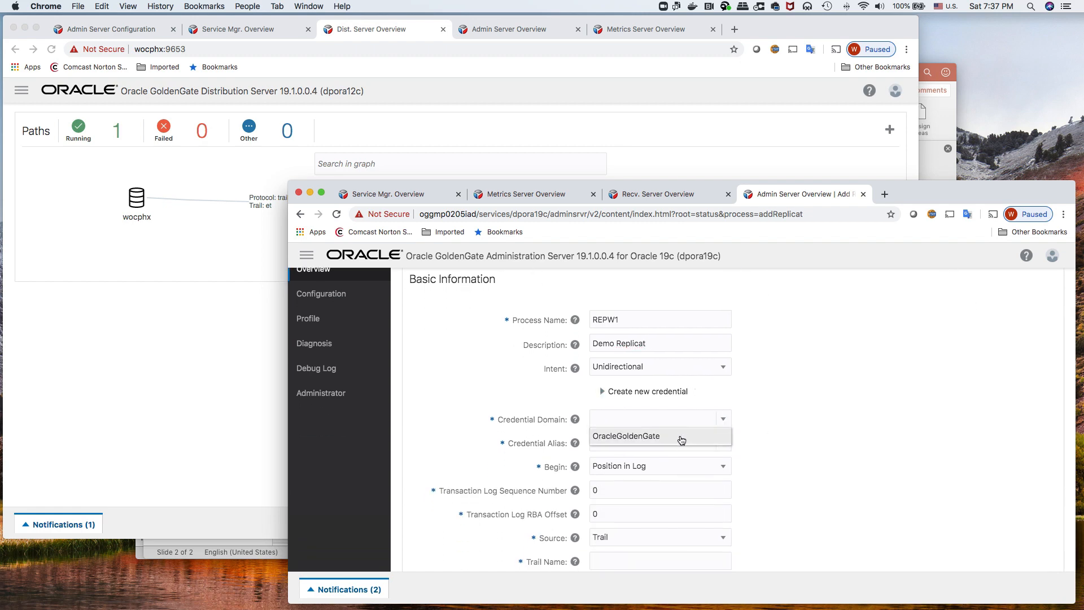
click(681, 440)
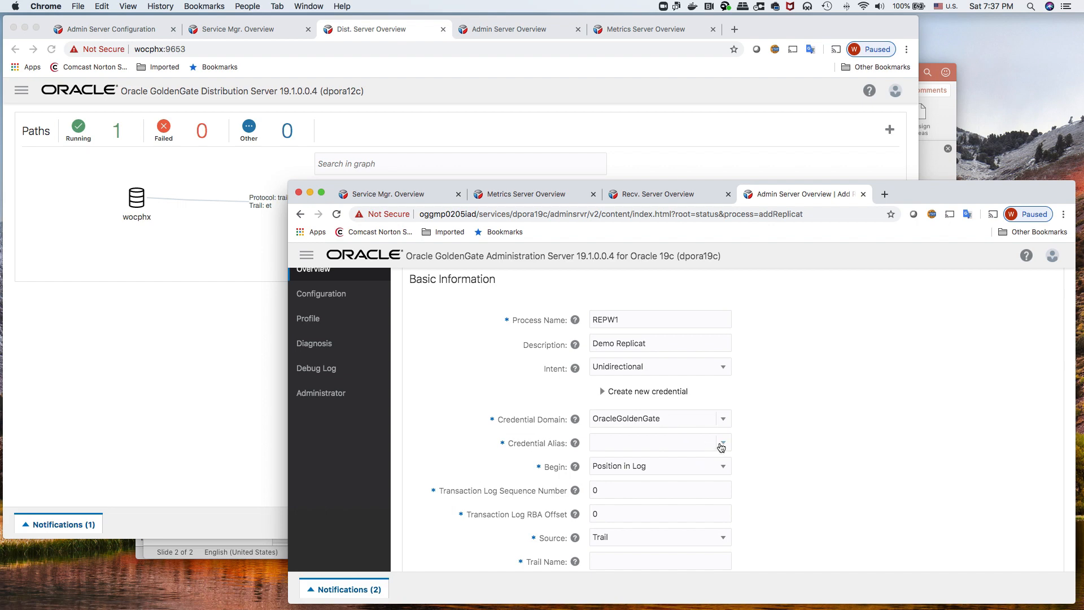
click(717, 447)
click(687, 457)
Set the replicat's source to Trail with trail name rt, checking the name against PATHW1 on the target's Receiver Server.
scroll(780, 445, down, 2)
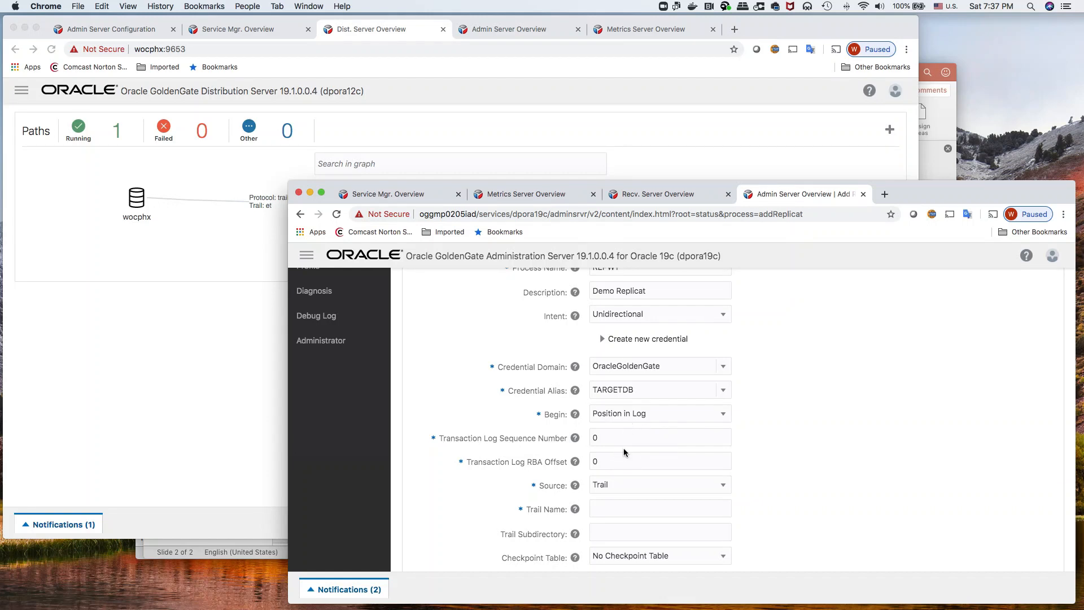
click(724, 487)
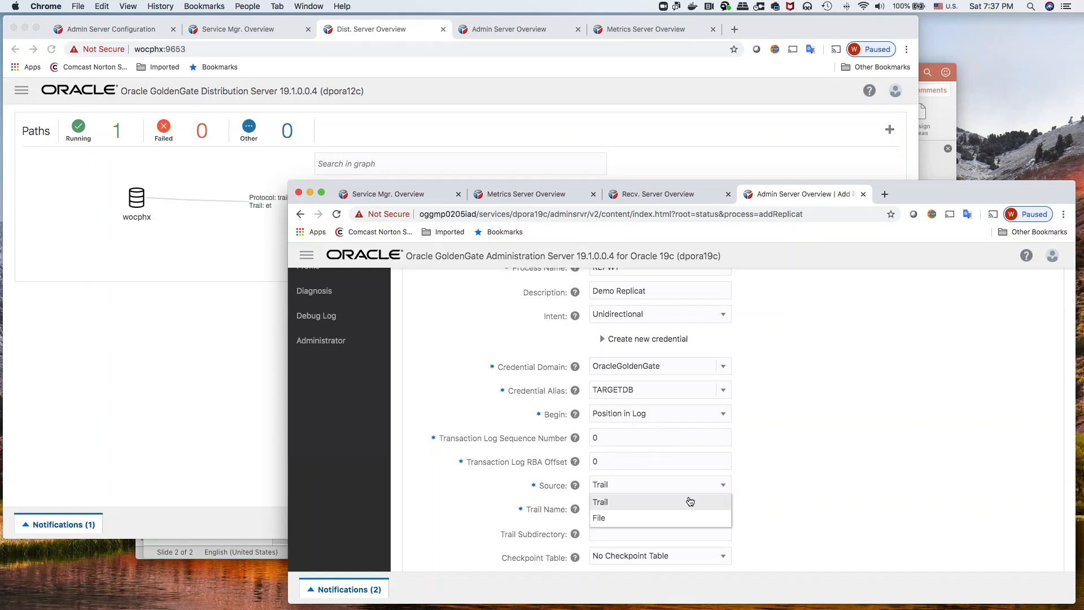
click(684, 500)
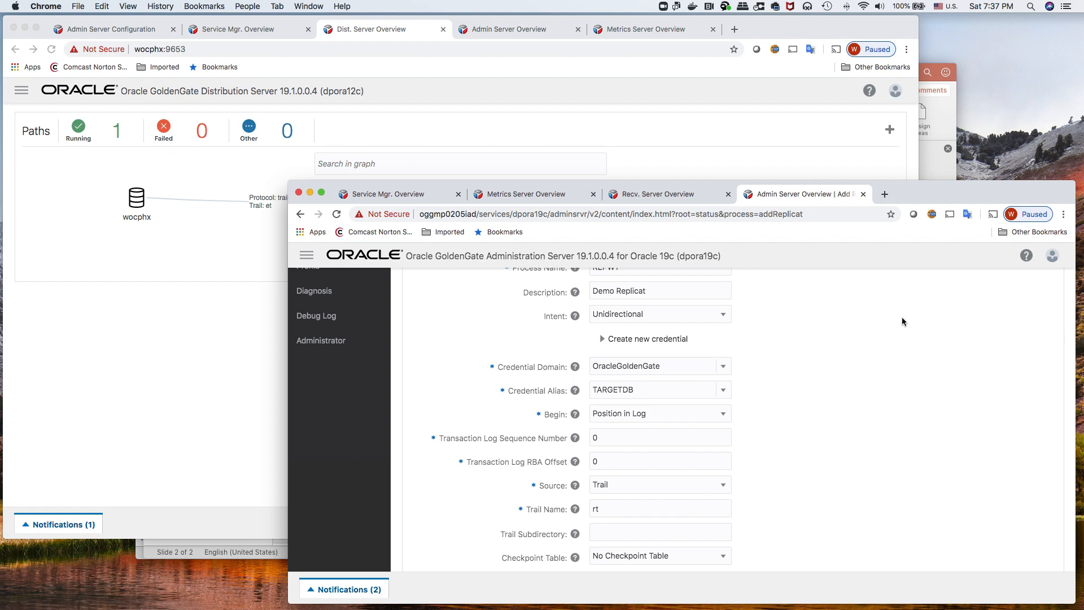
click(672, 193)
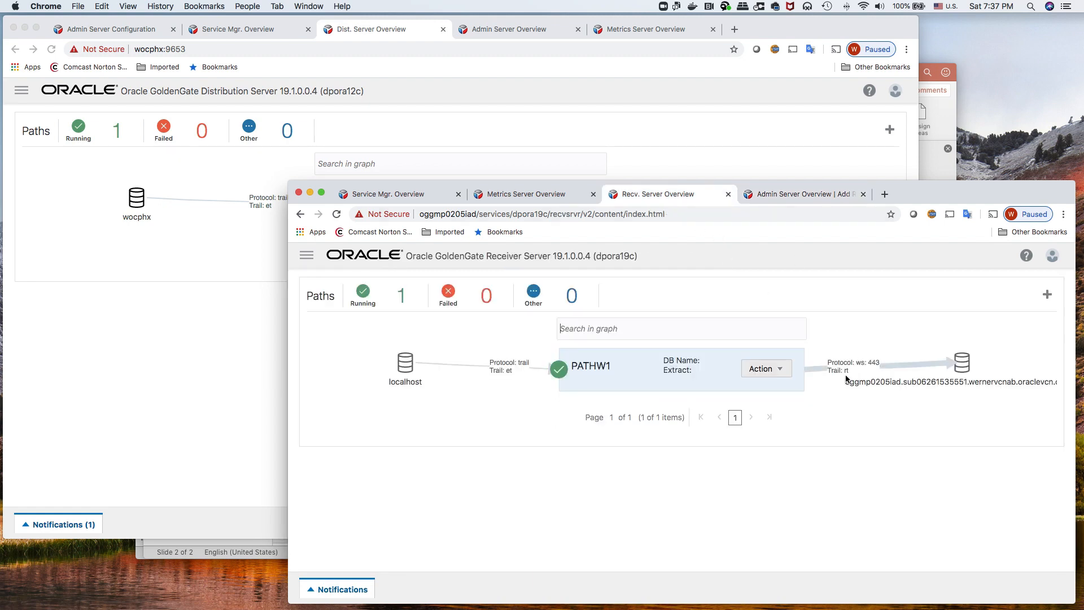
click(775, 193)
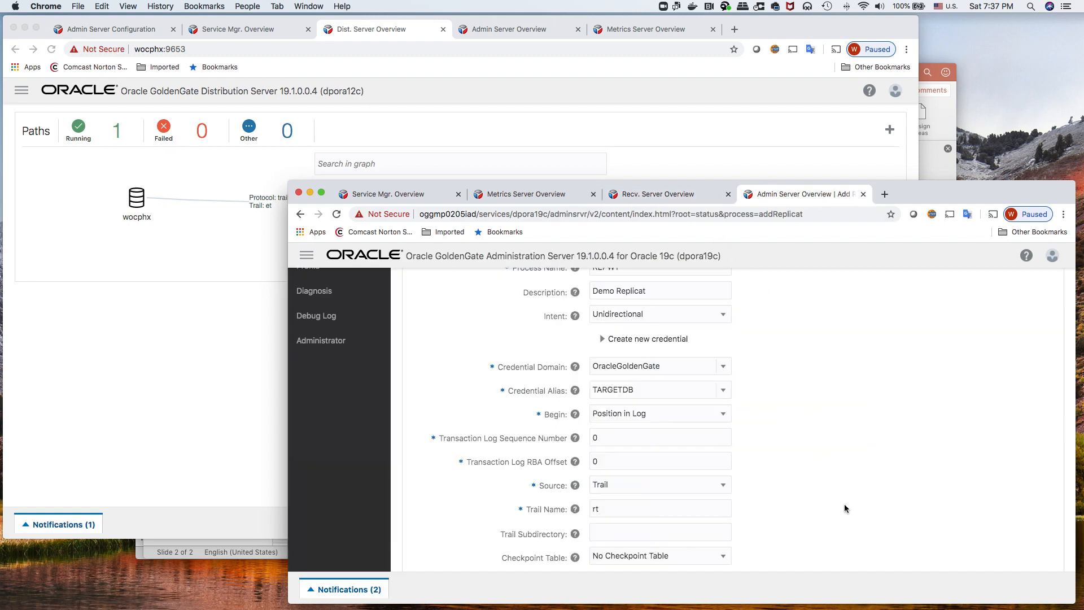
Choose WTESTPDB.C##GGS.DEMOCHKPT as the replicat's checkpoint table and review the managed options.
scroll(847, 503, down, 3)
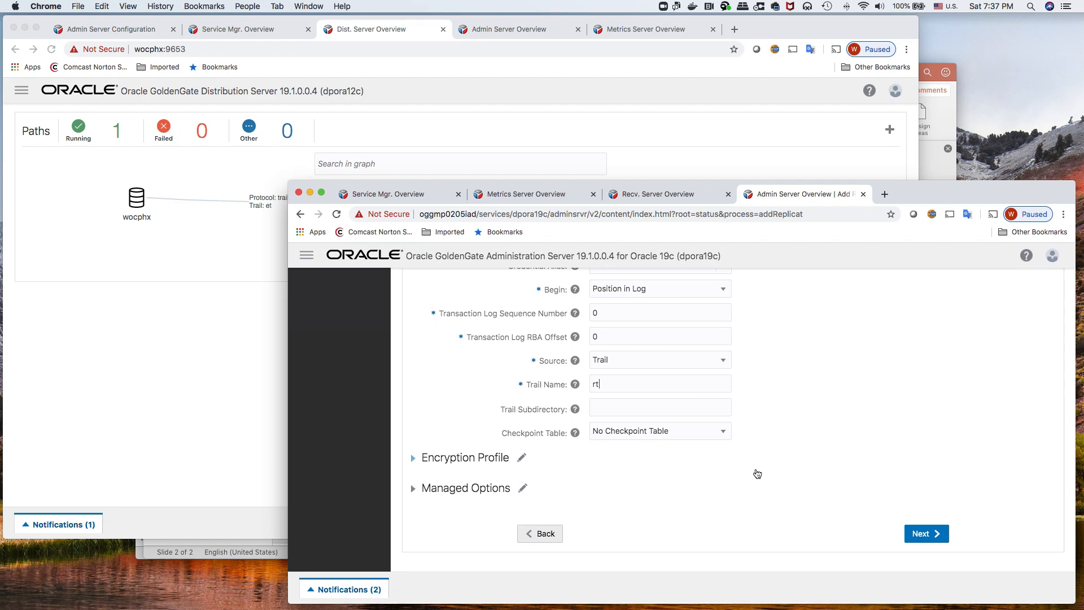
click(722, 434)
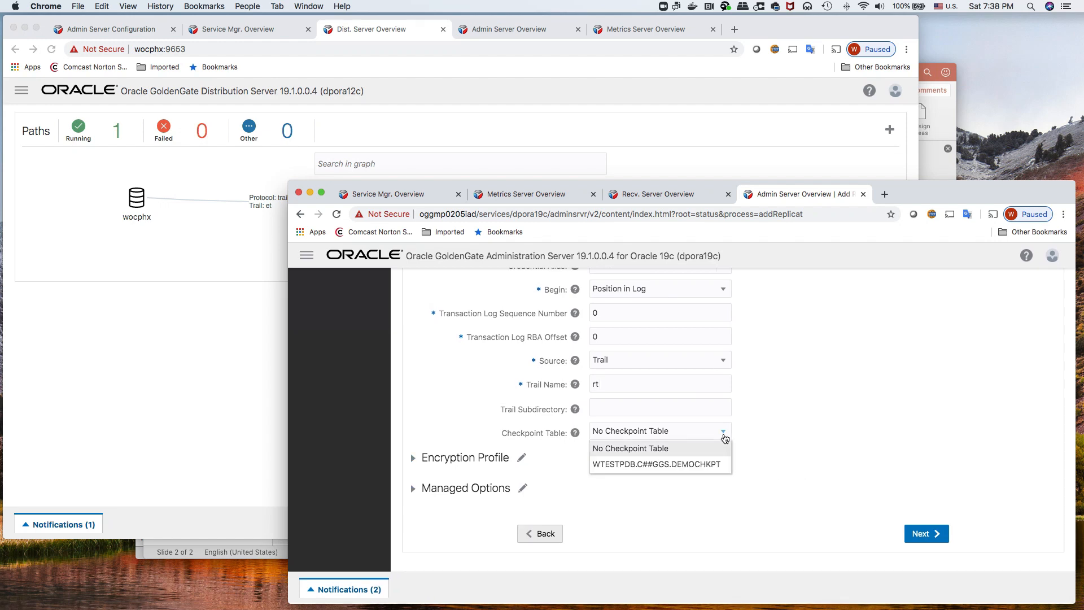
click(702, 465)
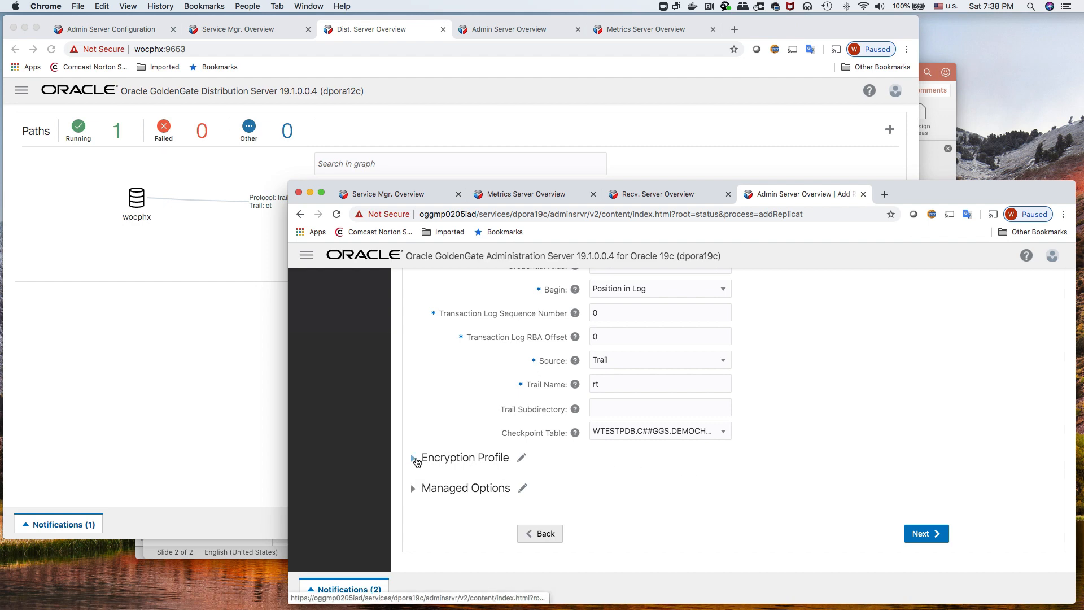
click(413, 487)
scroll(428, 485, down, 3)
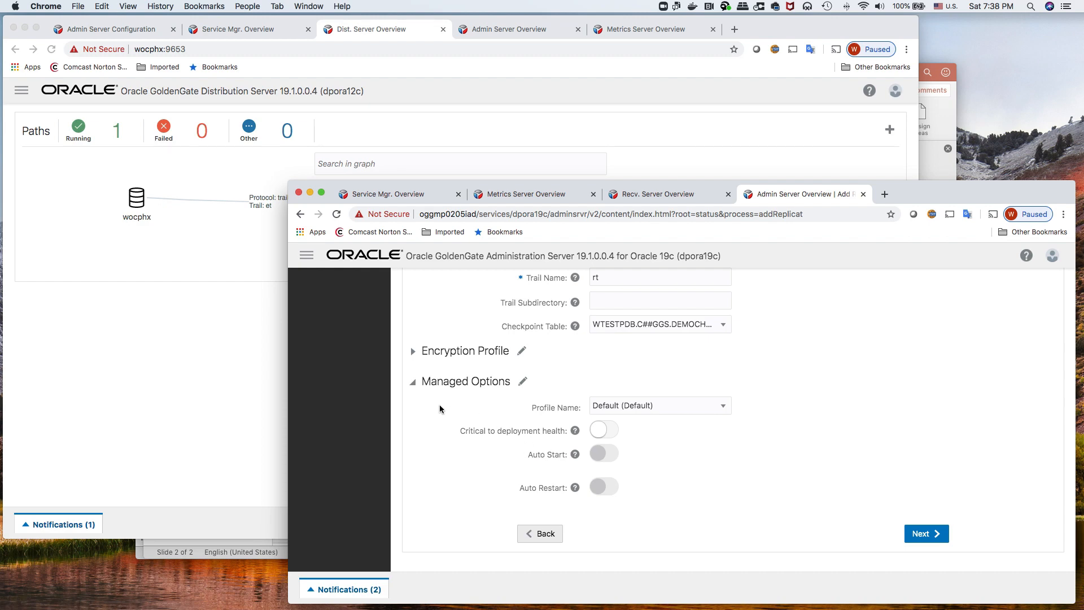
click(413, 382)
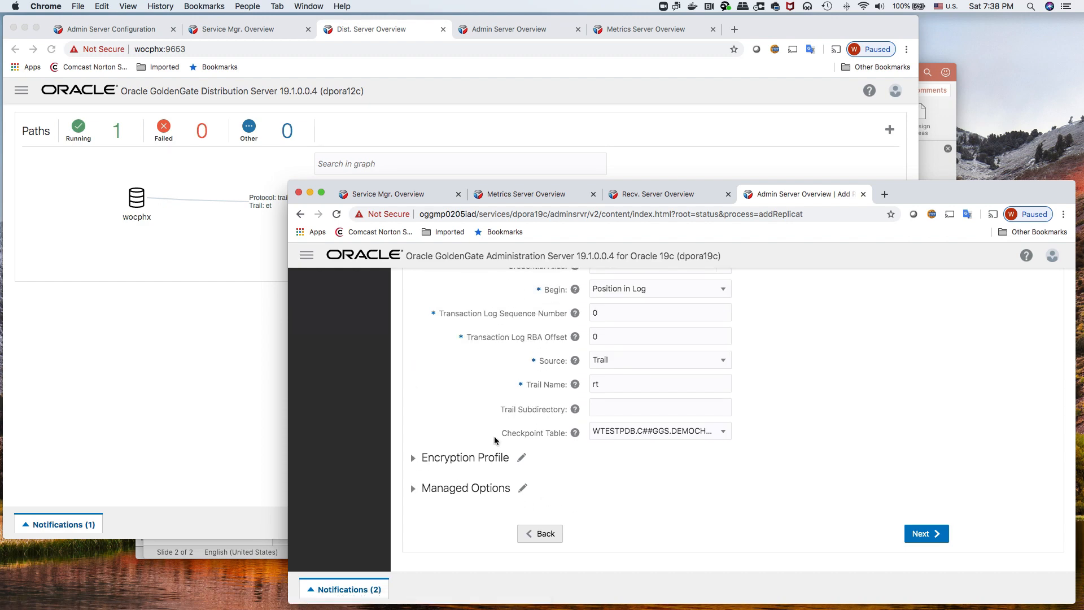
Map source WDBOCI2_PDB1.U1.* to target U1.* in the replicat's parameter file, and create and run REPW1.
click(928, 533)
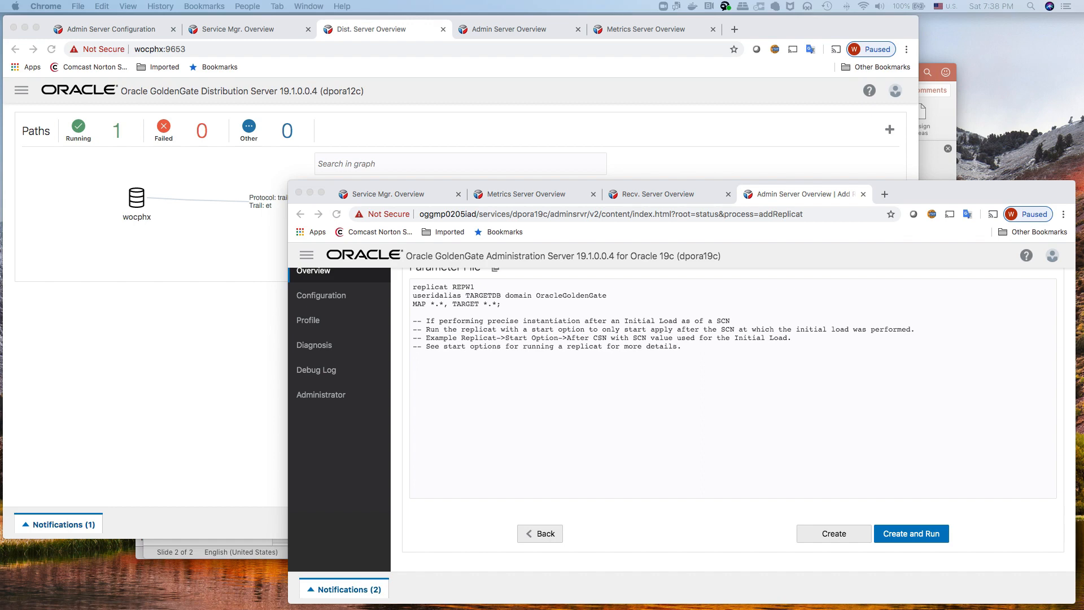
click(432, 302)
double_click(433, 304)
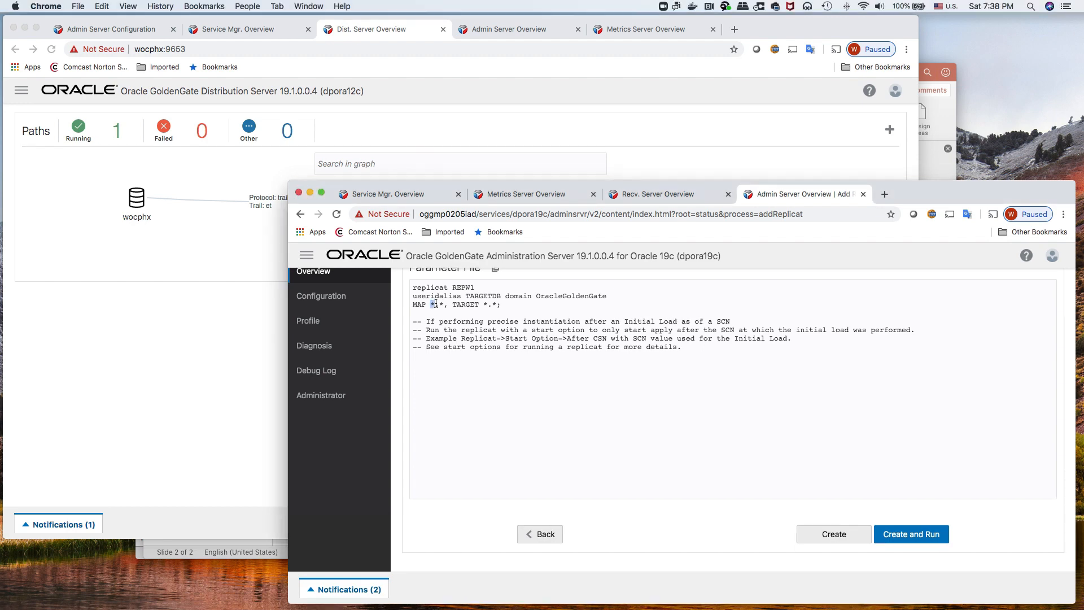
scroll(435, 303, up, 1)
text(WDBOCI2_PDB1.U1)
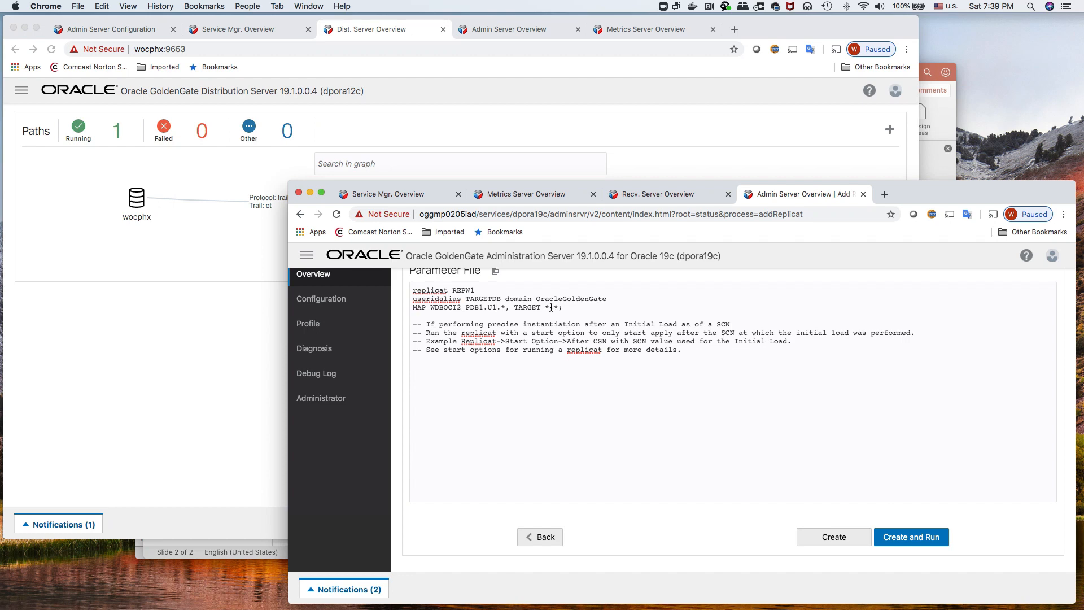
drag(548, 307, 544, 309)
text(U1)
click(918, 539)
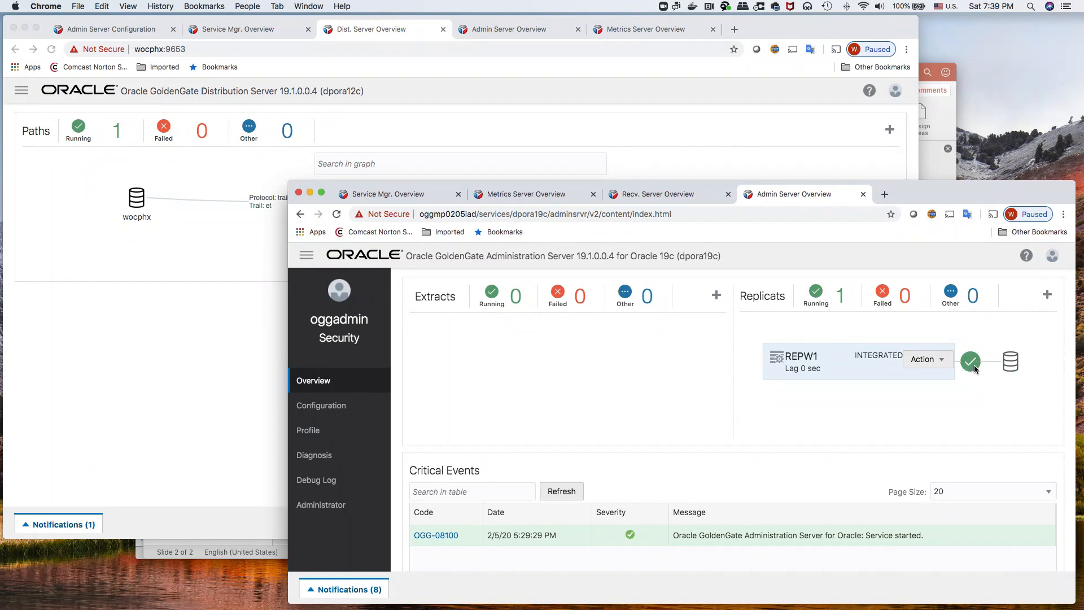
Examine the REPW1 replicat's process information, checkpoint, statistics and report.
click(923, 364)
click(927, 382)
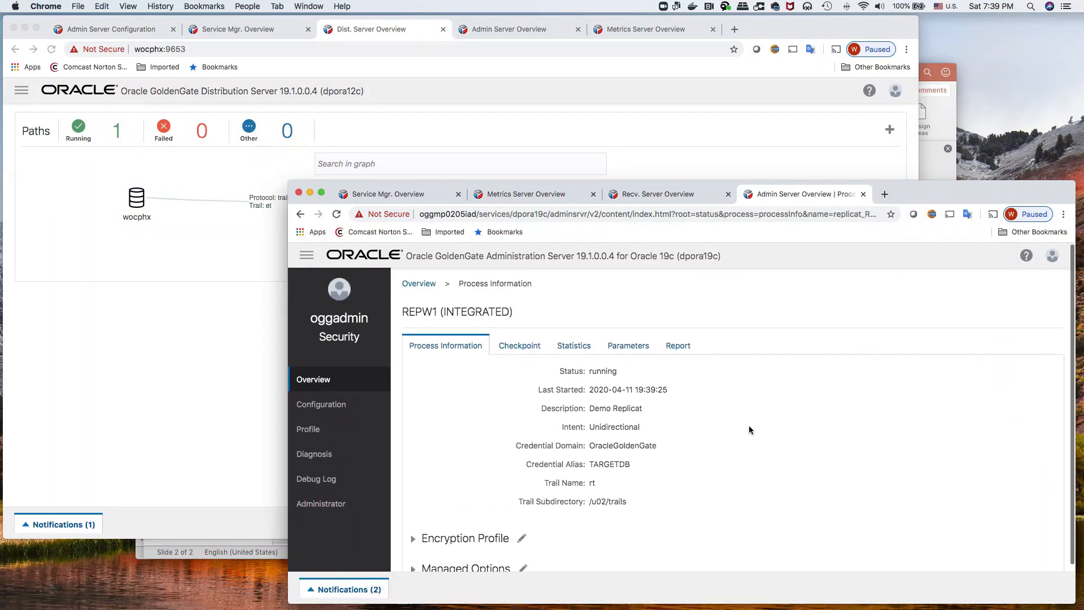
click(518, 348)
scroll(655, 384, down, 1)
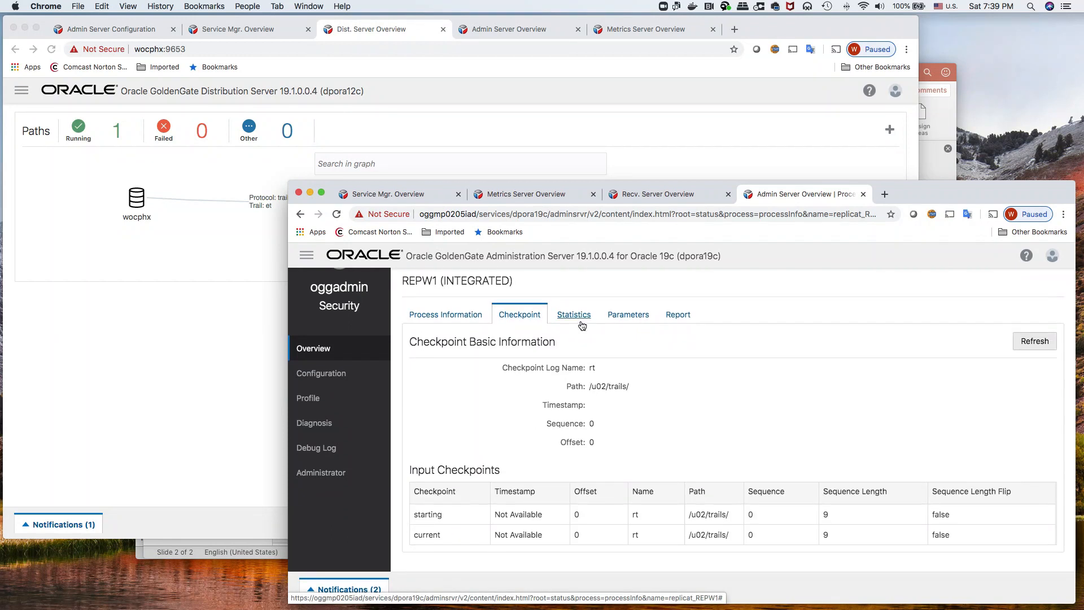
click(581, 321)
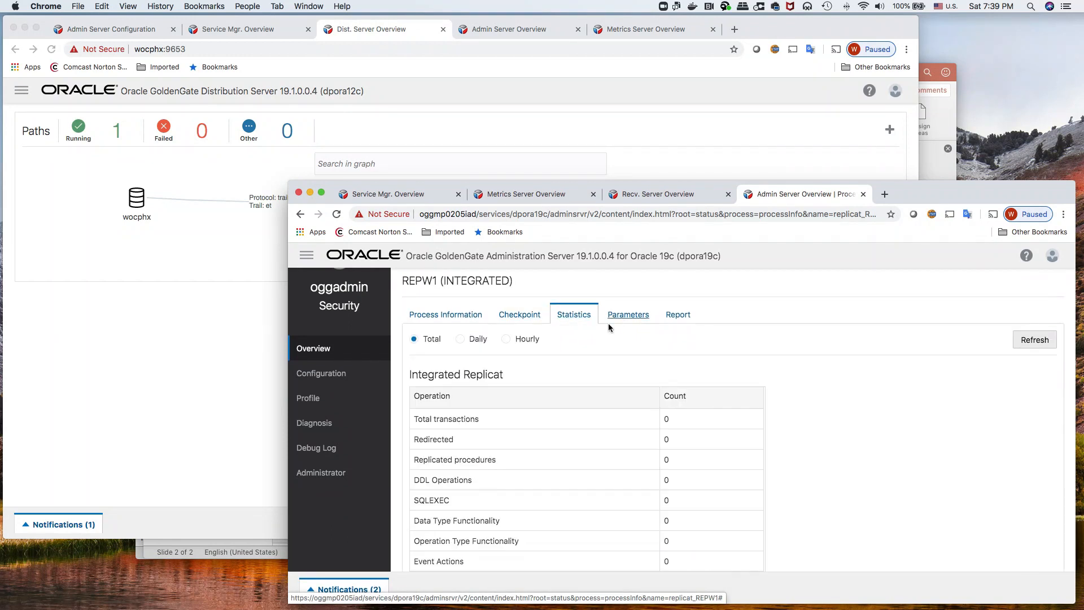
scroll(619, 406, down, 1)
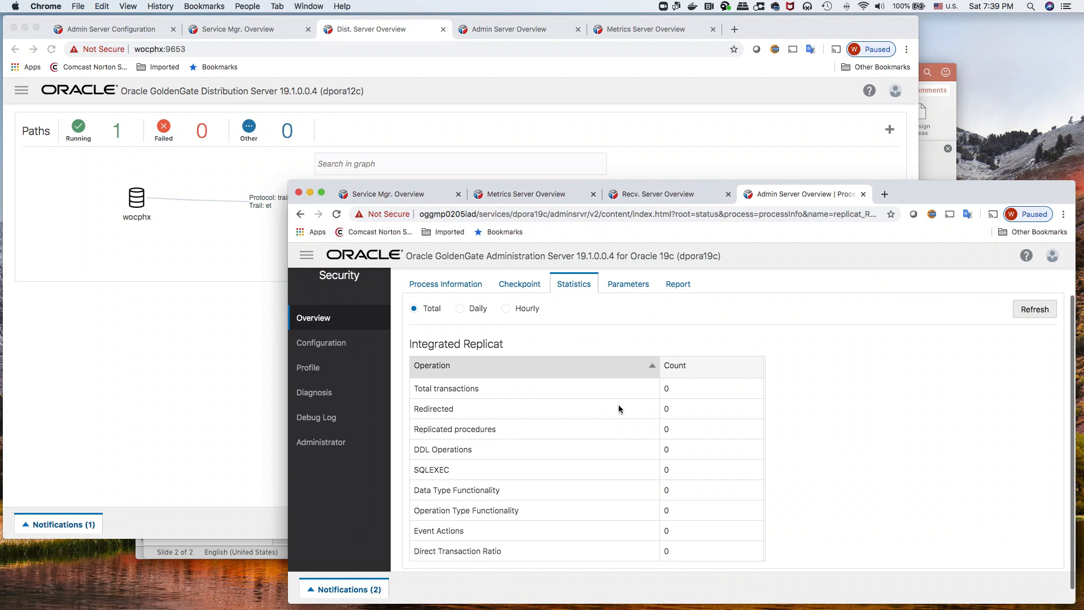
click(626, 307)
click(678, 314)
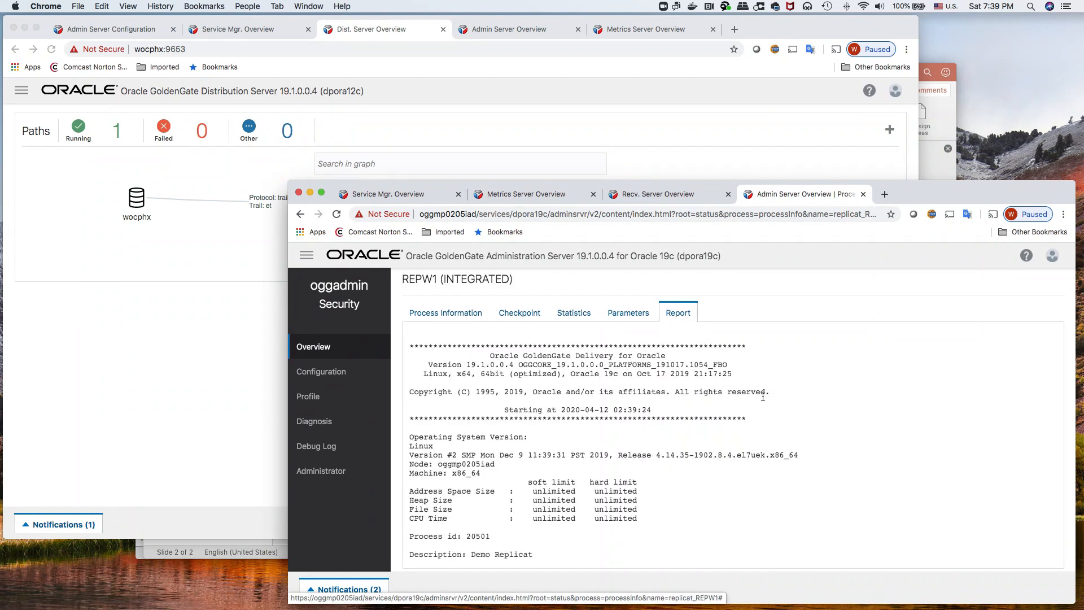
scroll(804, 445, down, 2)
scroll(804, 445, down, 10)
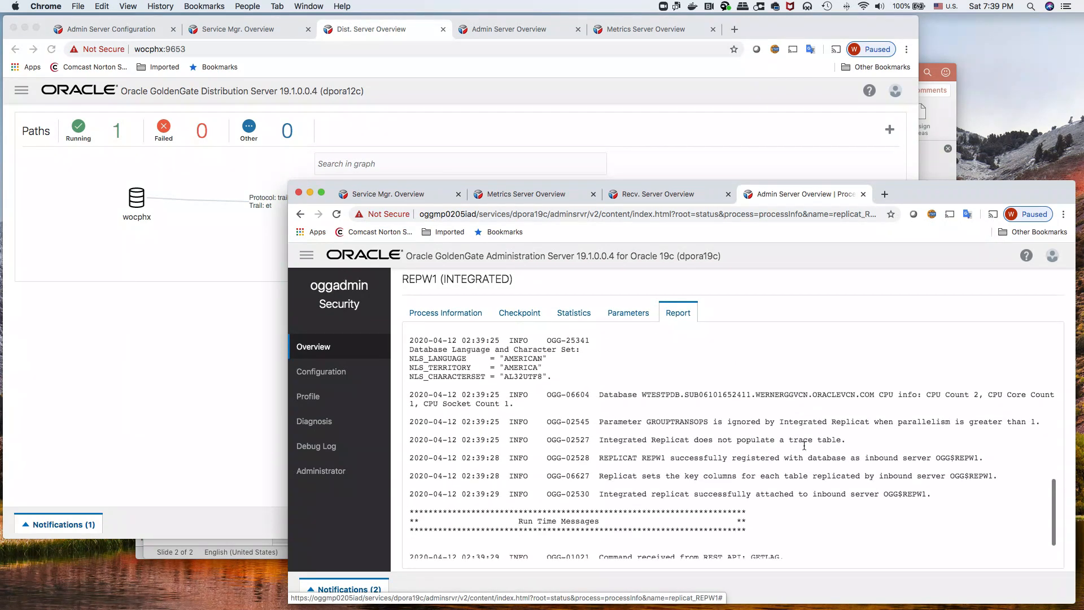
Reload the source deployment's Administration Server overview and open the details of extract EXTW1.
click(496, 30)
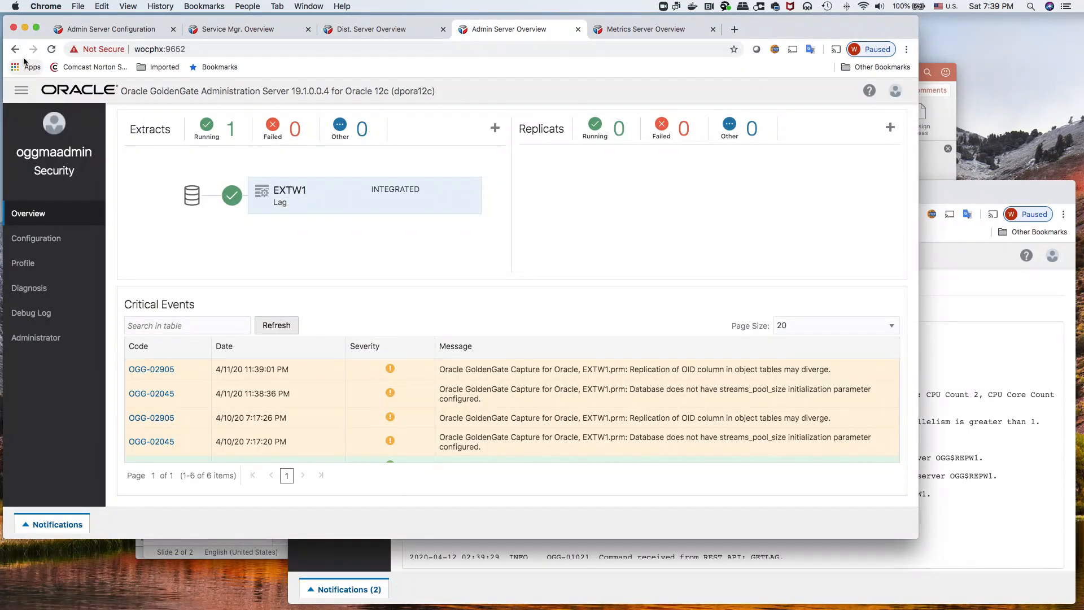
click(50, 50)
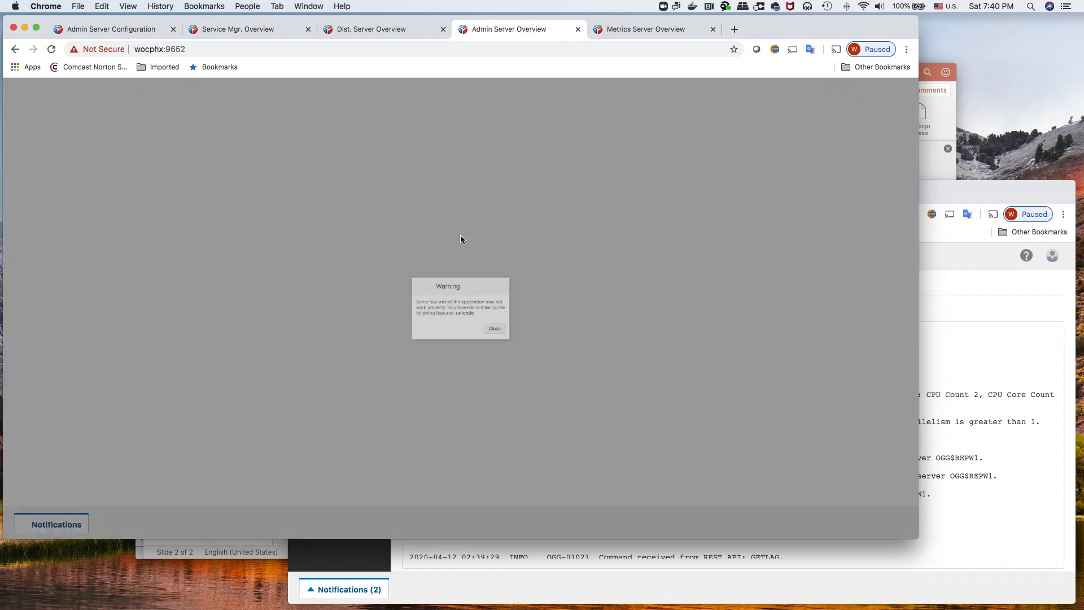
click(520, 345)
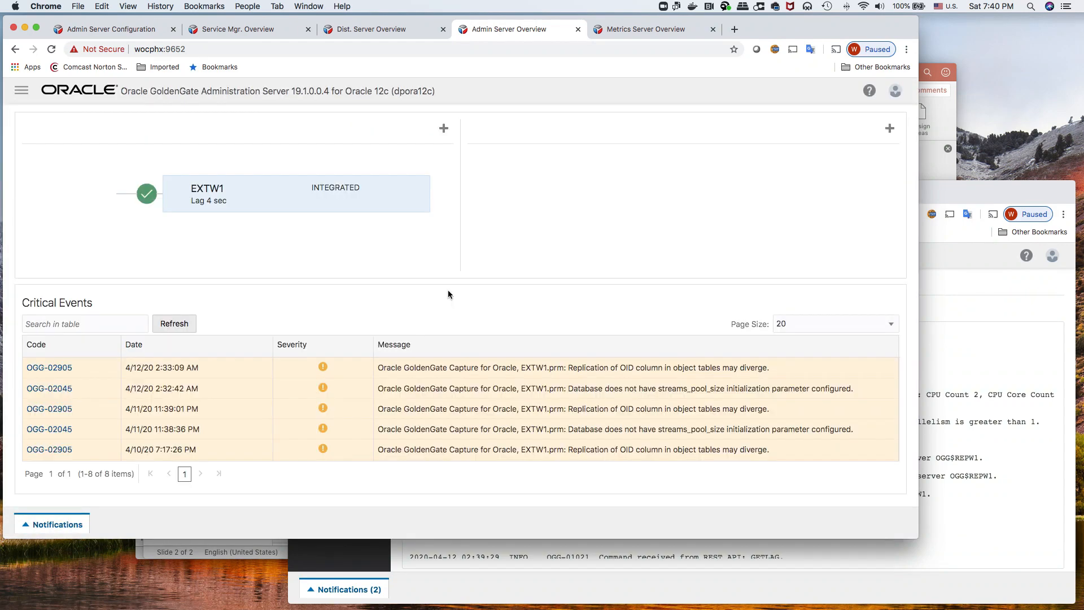
click(397, 195)
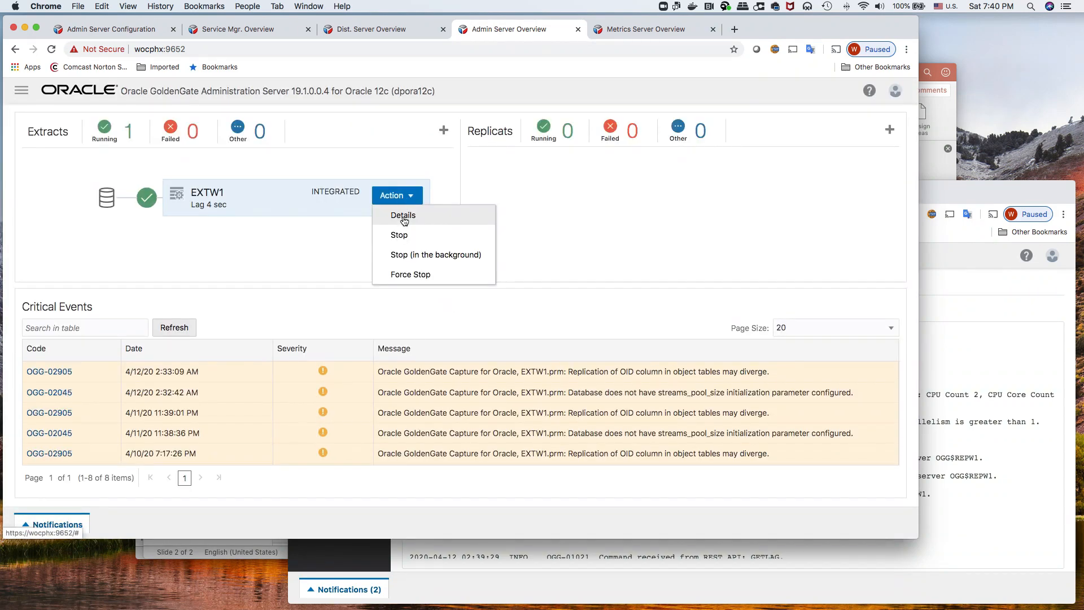
click(403, 218)
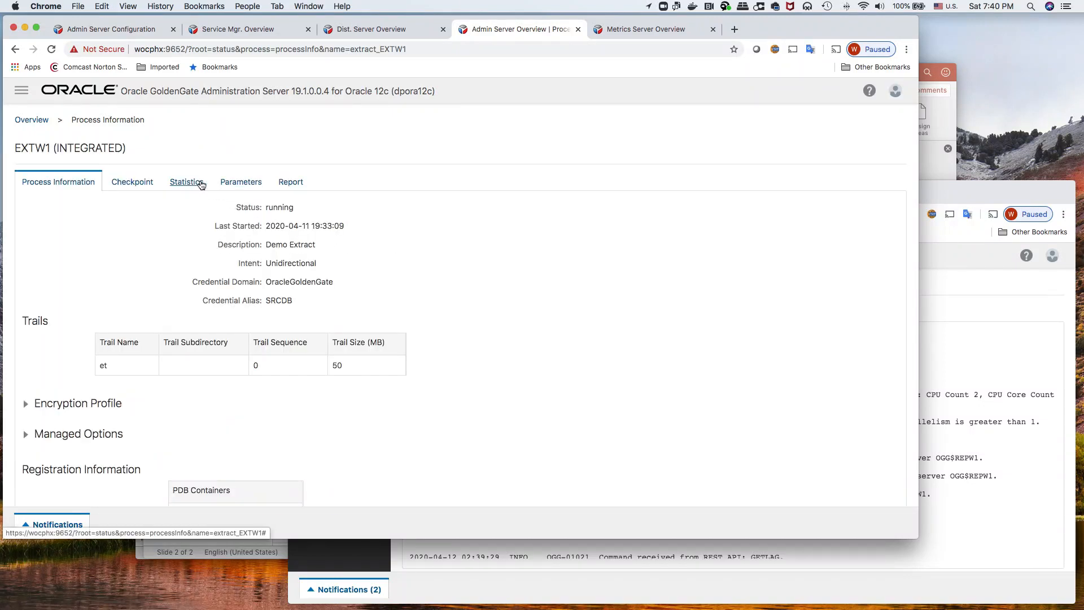
Examine the EXTW1 extract's checkpoint information, parameter file and full report.
click(149, 184)
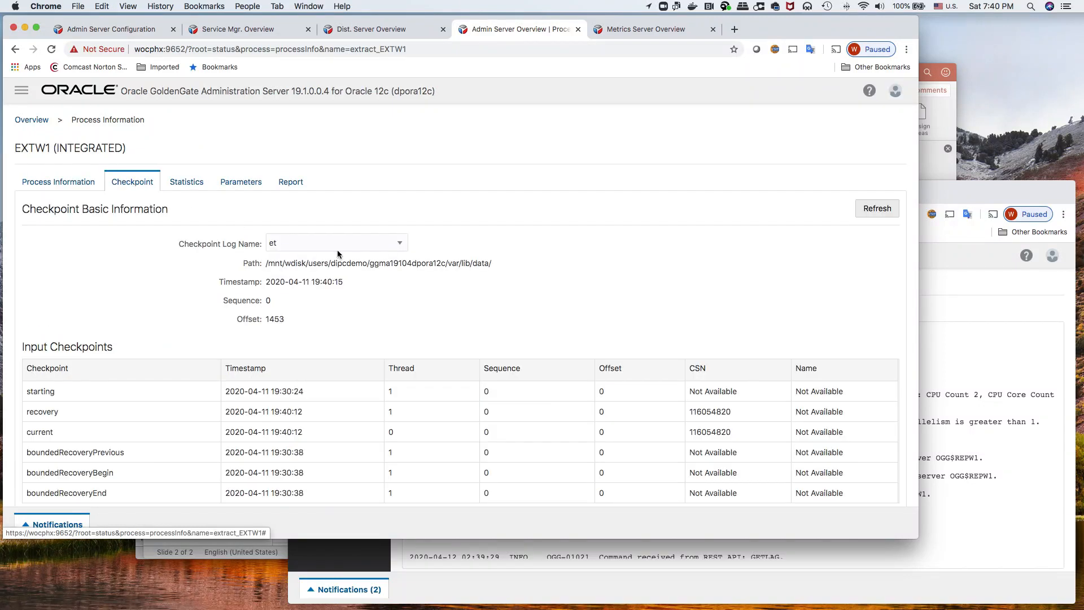
scroll(337, 254, down, 3)
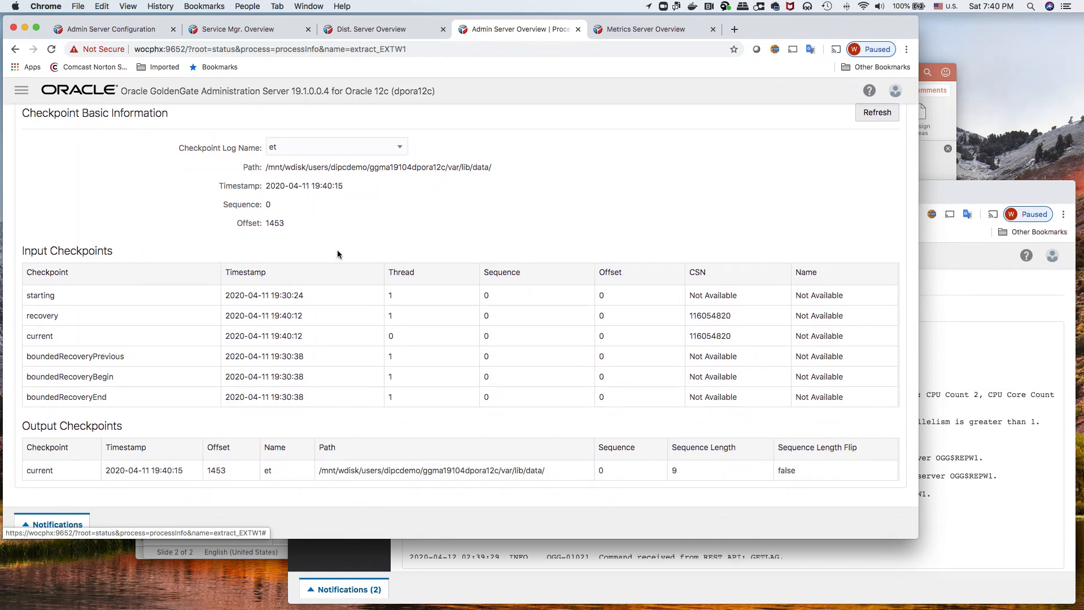
scroll(337, 253, up, 3)
click(241, 181)
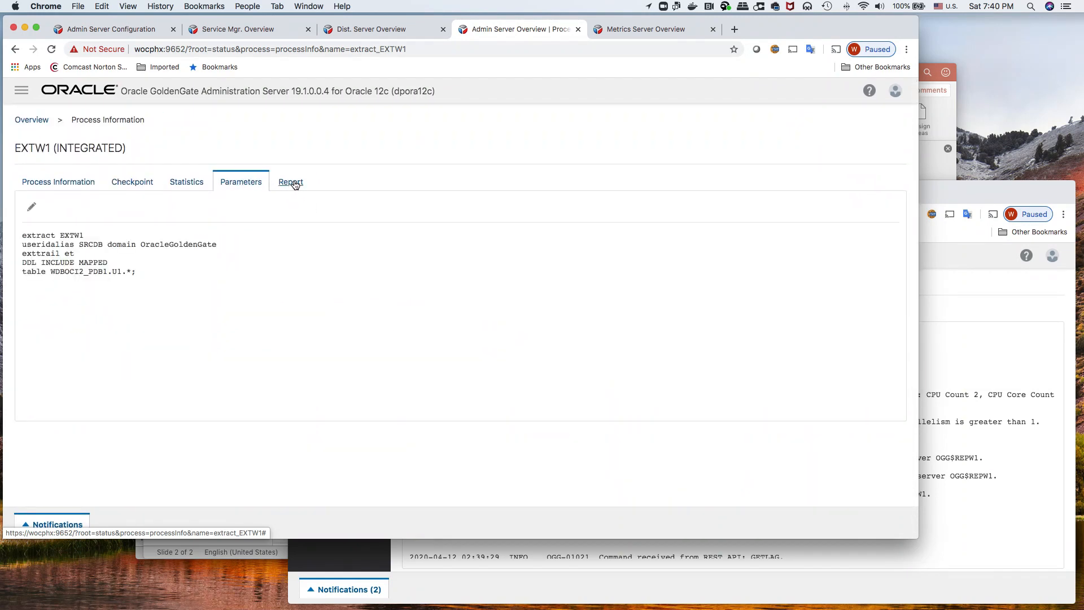
click(292, 182)
scroll(499, 282, down, 3)
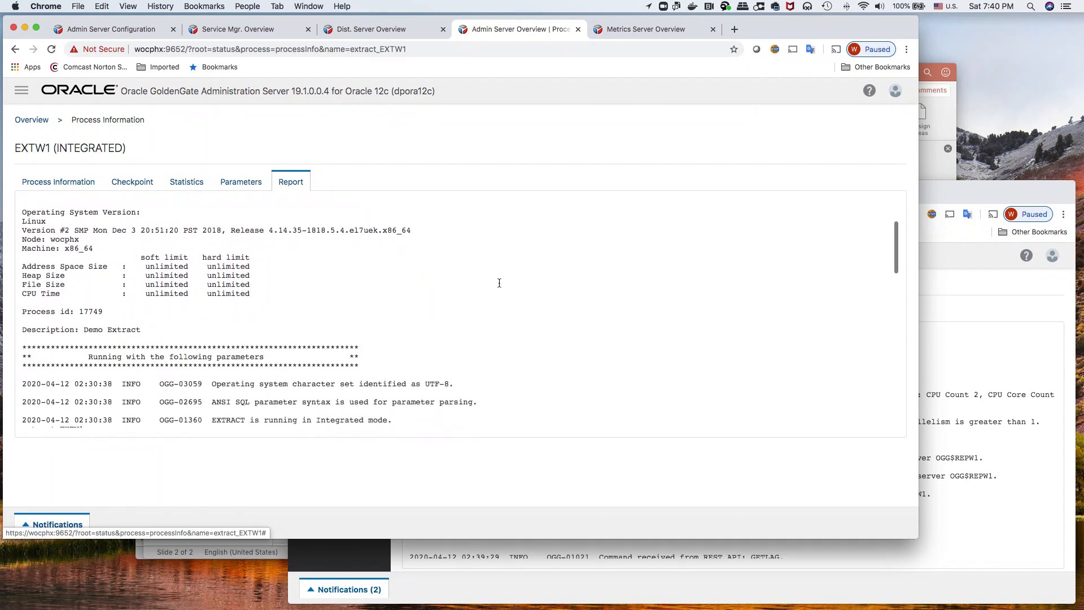
scroll(499, 283, down, 10)
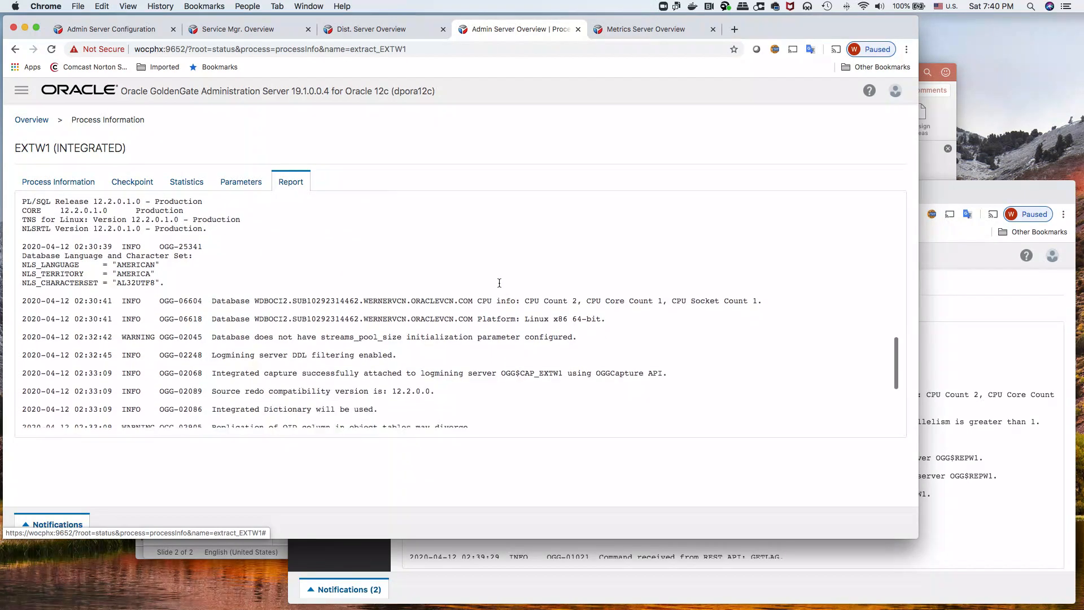
scroll(499, 283, down, 6)
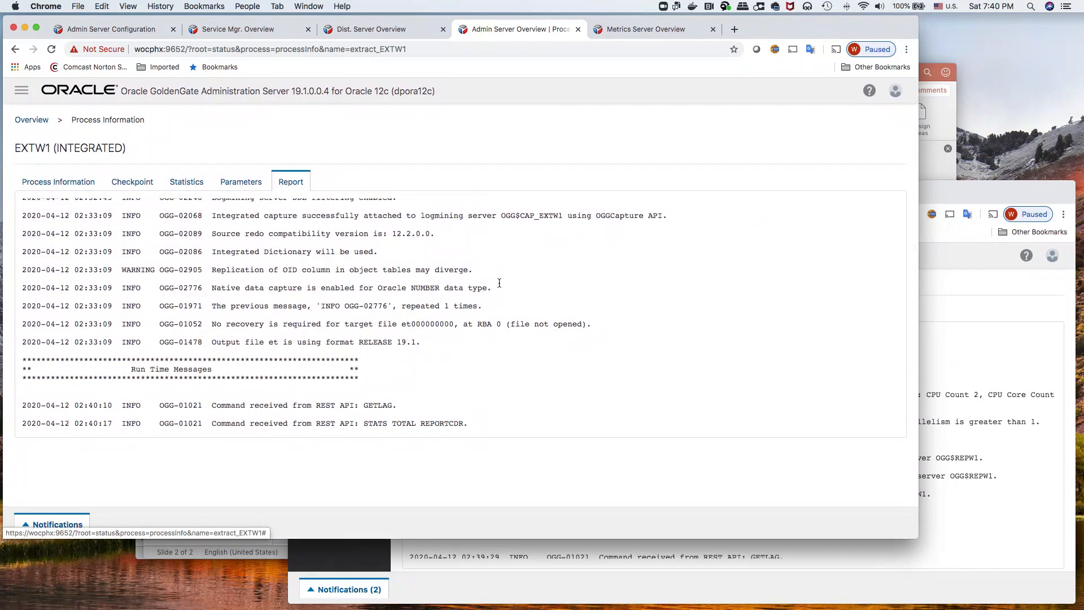
scroll(499, 282, up, 20)
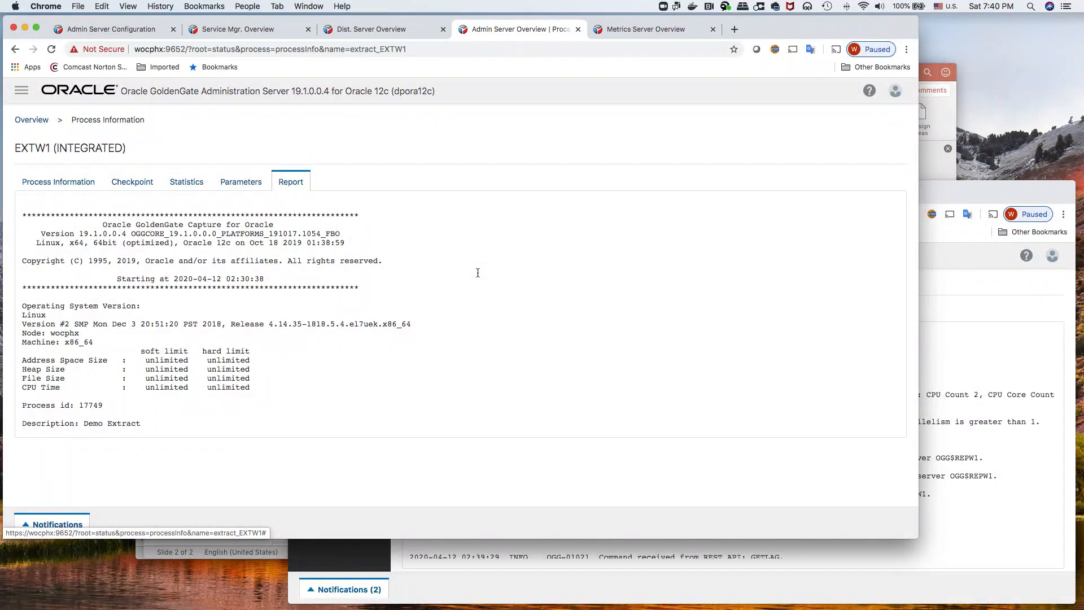
Review the GoldenGate replication diagram in PowerPoint and the dpora12c services in the source Service Manager in Chrome.
key(super+Tab)
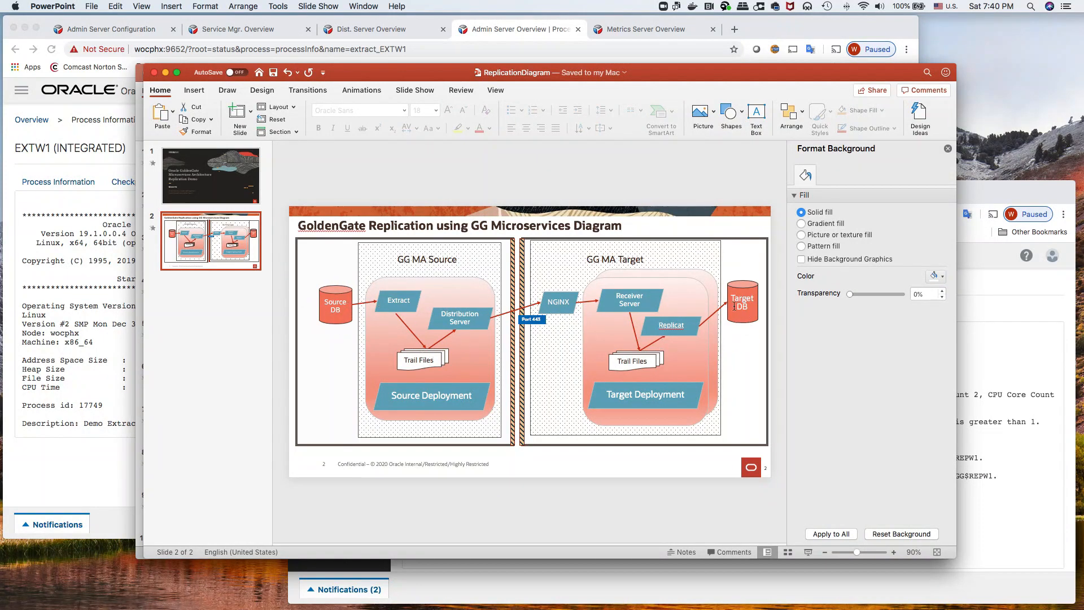
click(96, 212)
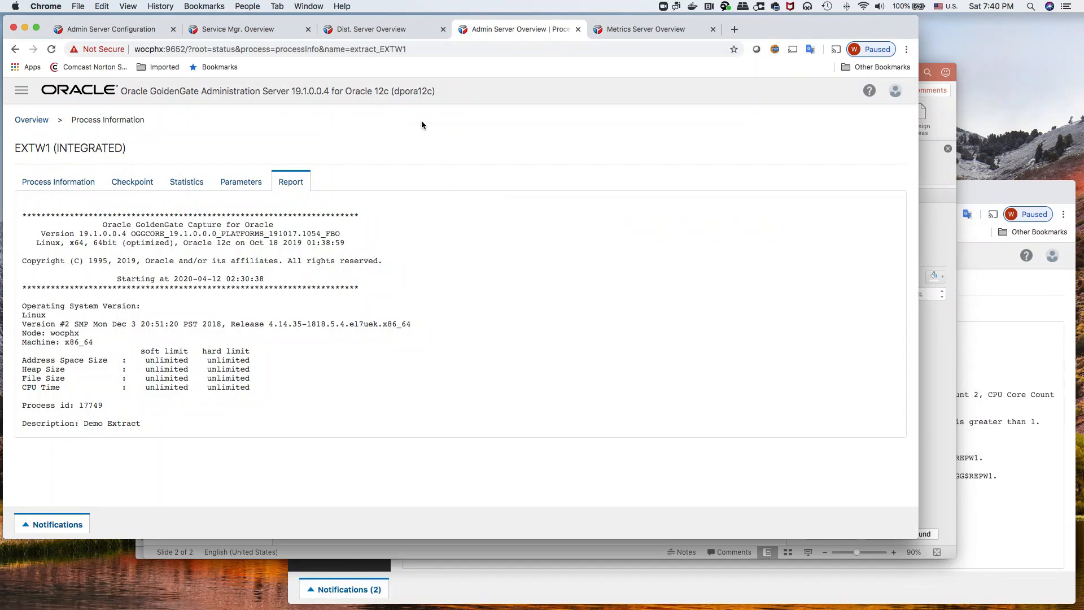
click(249, 30)
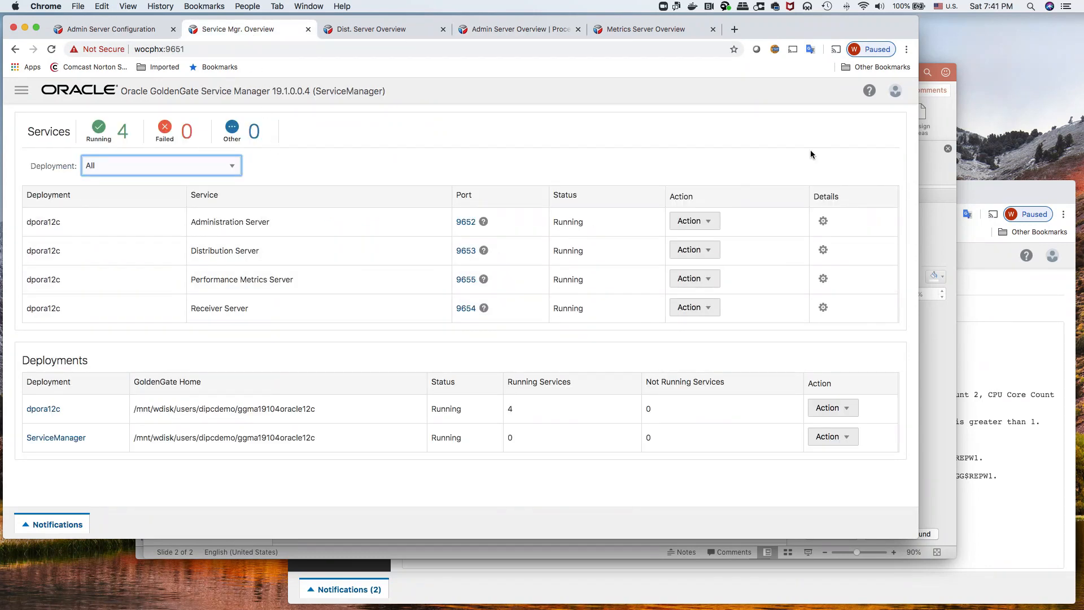
Examine EXTW1's process performance, status and configuration, and trail file metrics in the source Performance Metrics Server.
click(655, 28)
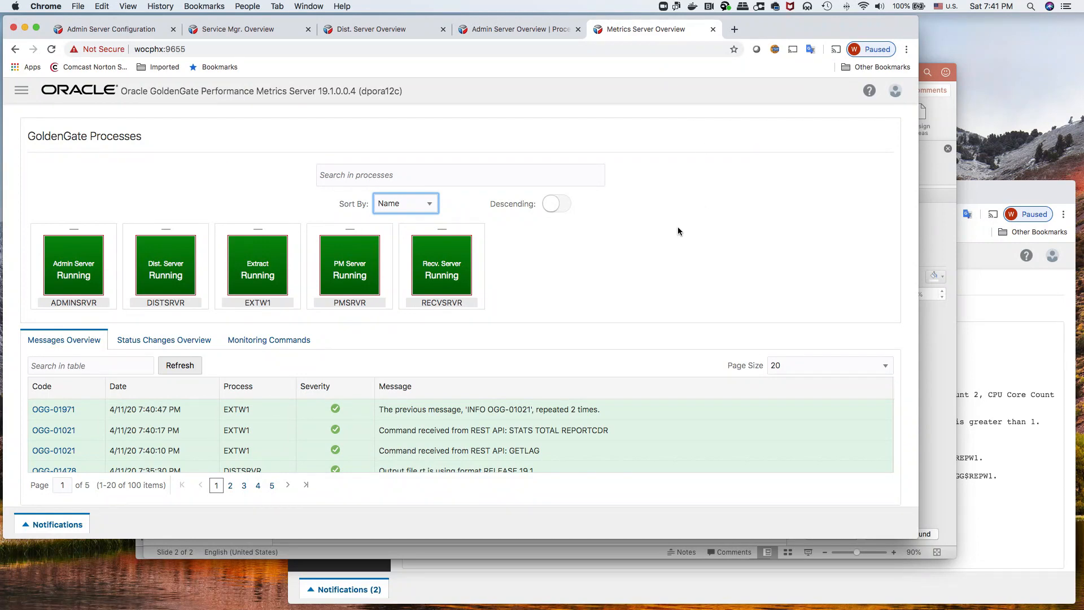
scroll(622, 239, down, 1)
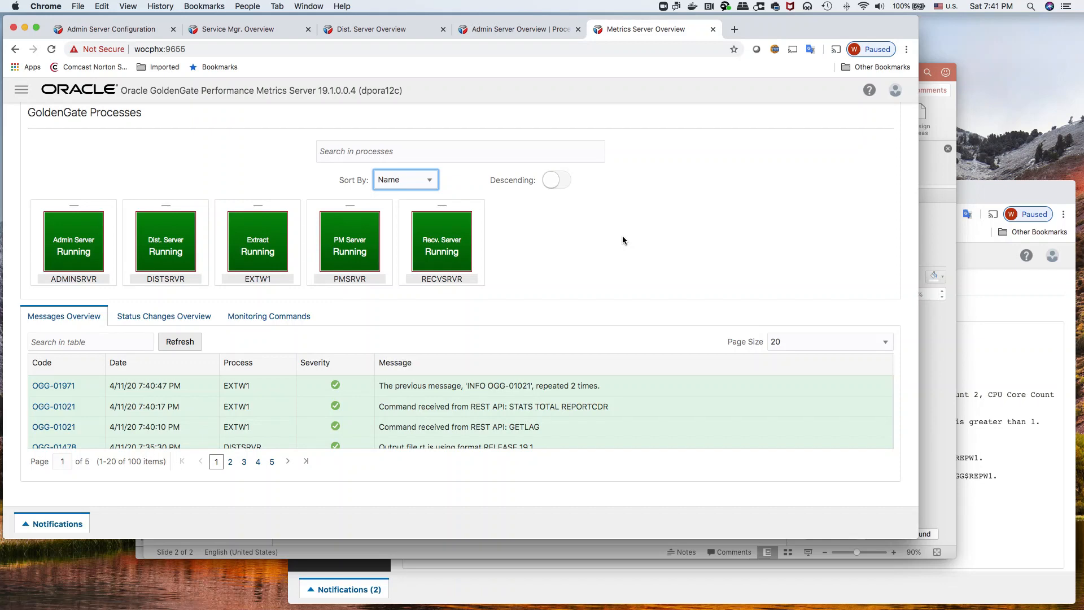
click(263, 254)
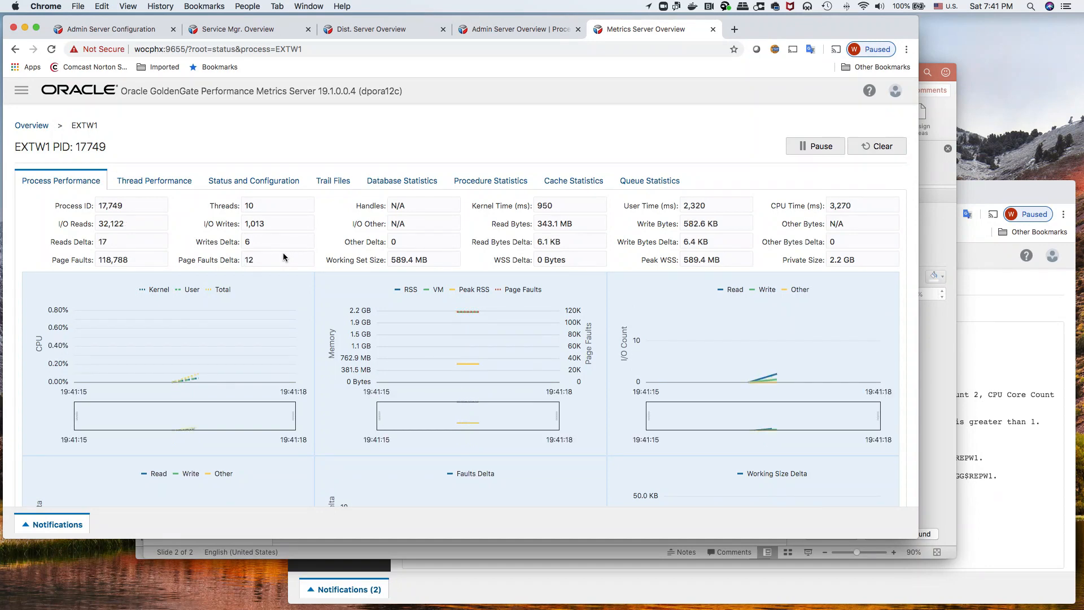
scroll(282, 252, down, 3)
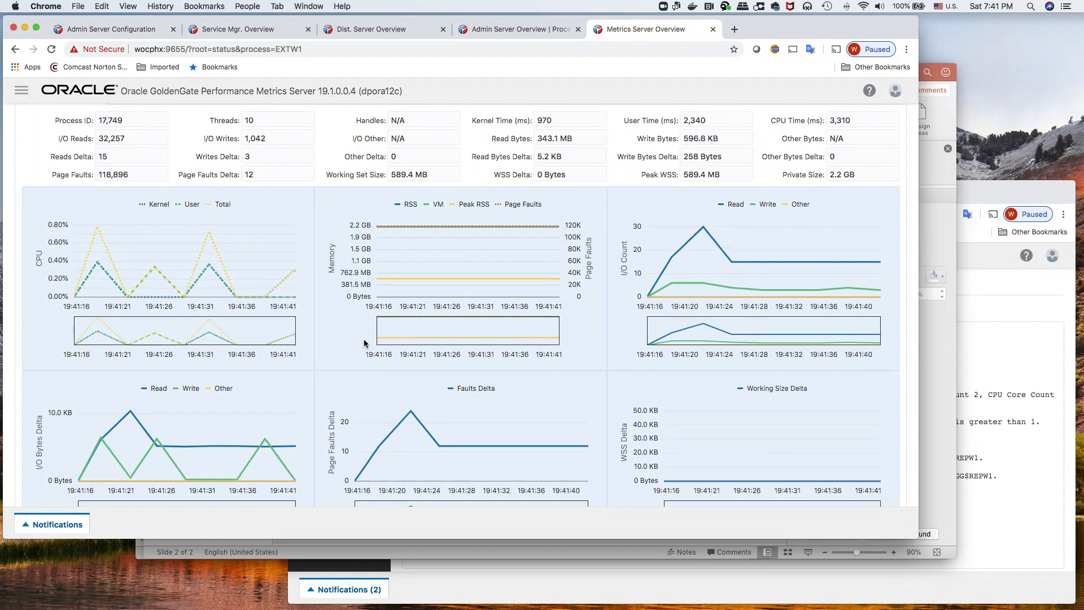
scroll(362, 339, up, 3)
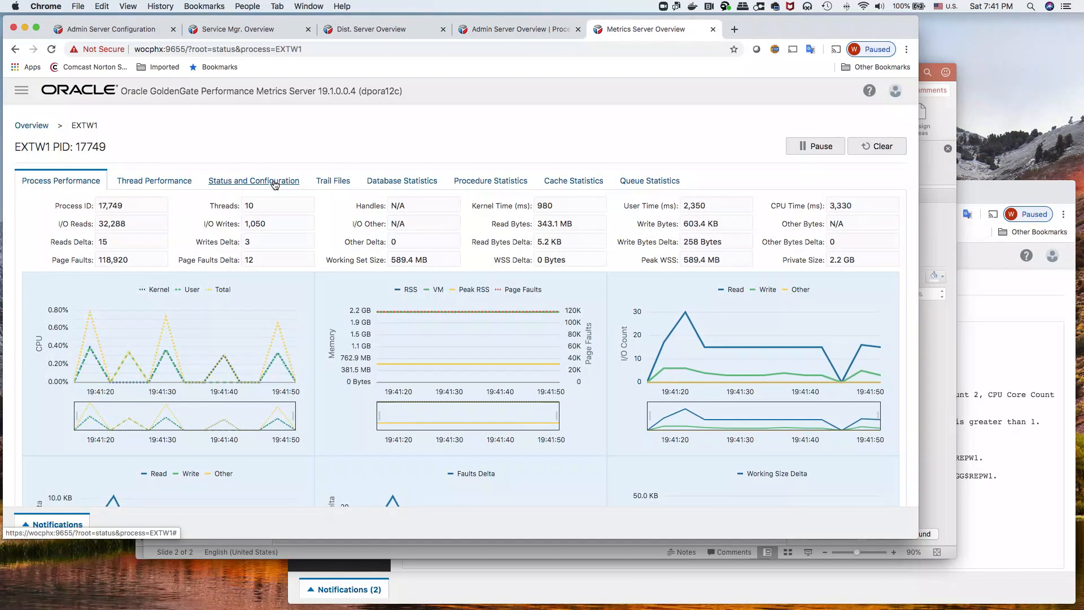
click(267, 183)
click(352, 184)
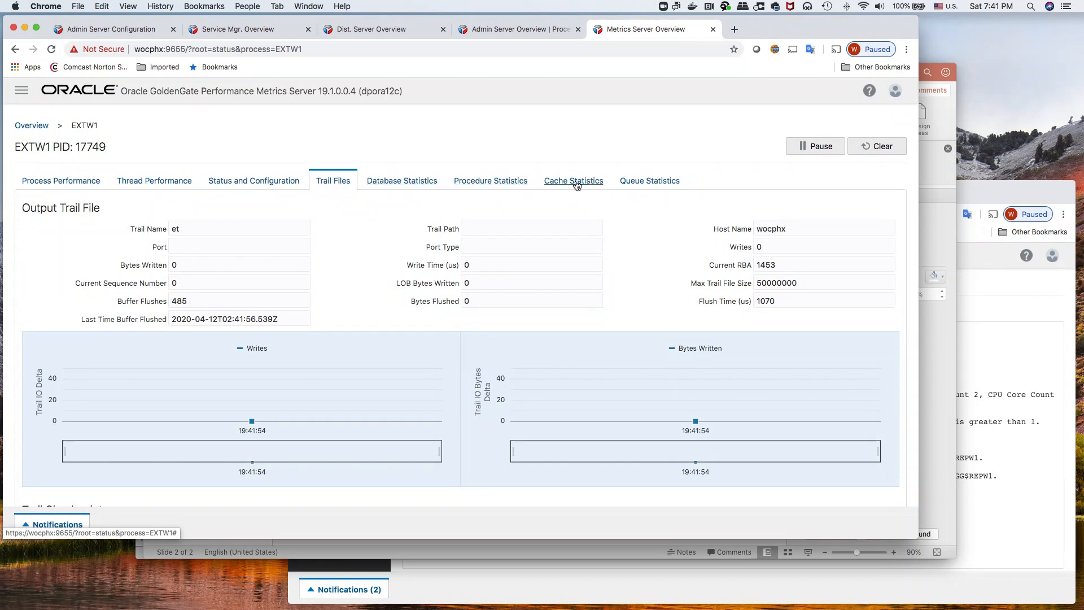
click(62, 182)
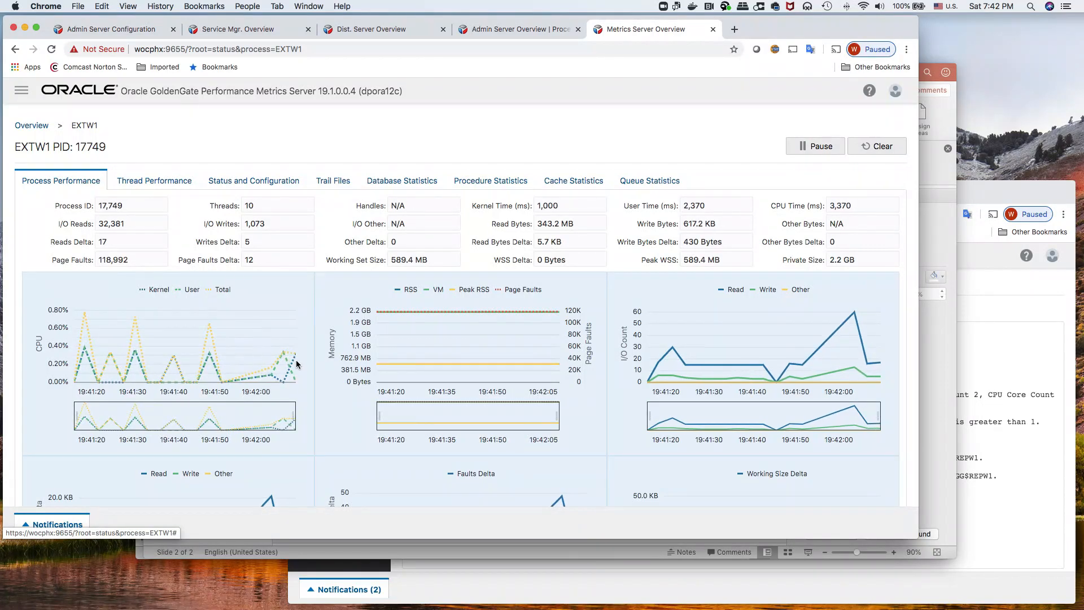
scroll(298, 361, down, 5)
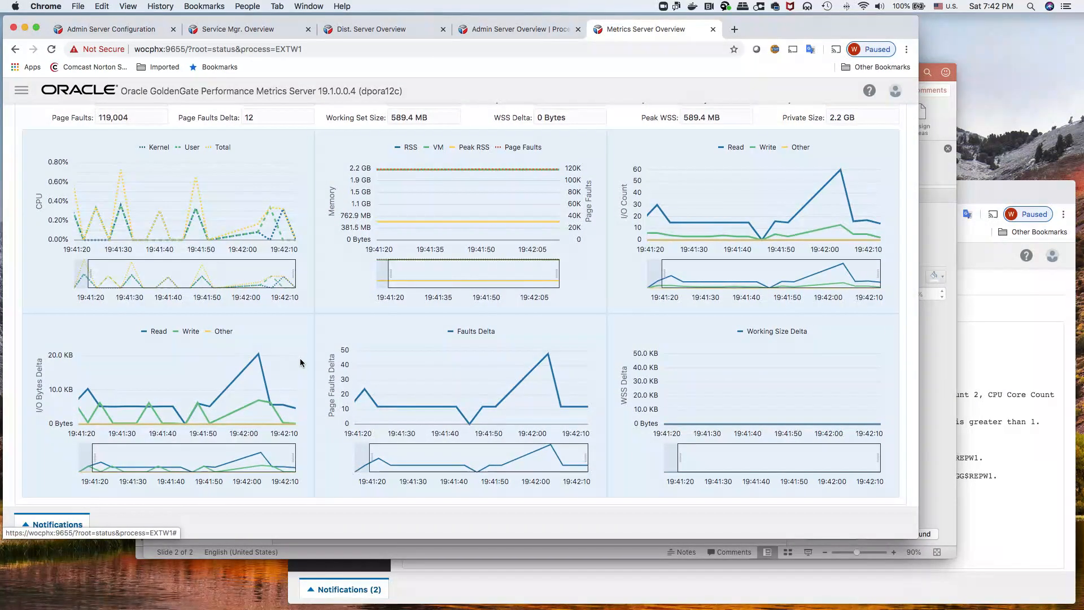
Examine REPW1's process performance charts in the target dpora19c Performance Metrics Server and return to the source's EXTW1 charts.
key(super+grave)
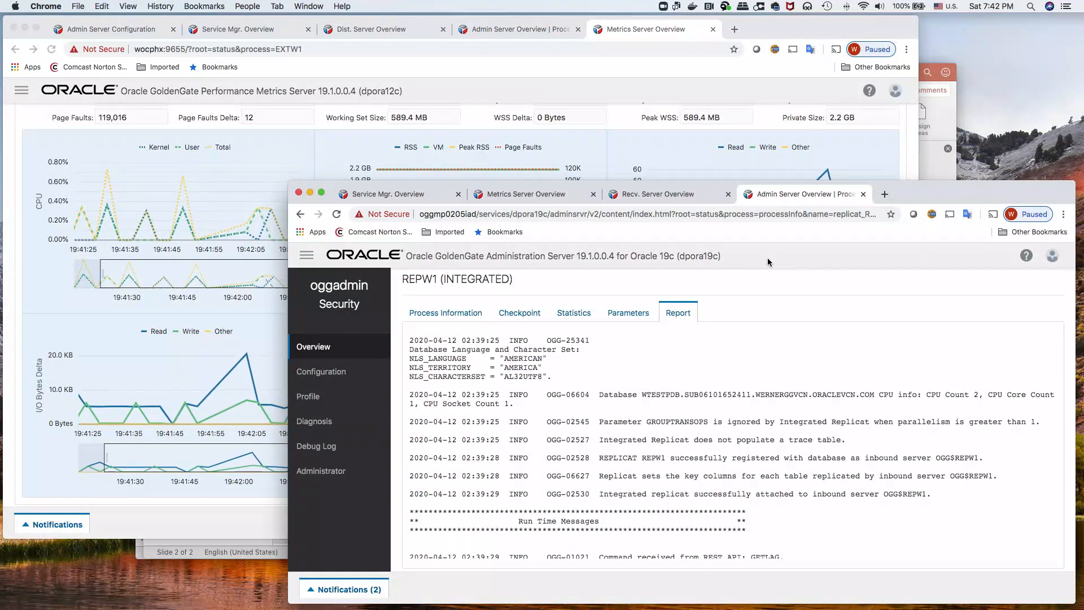
click(530, 194)
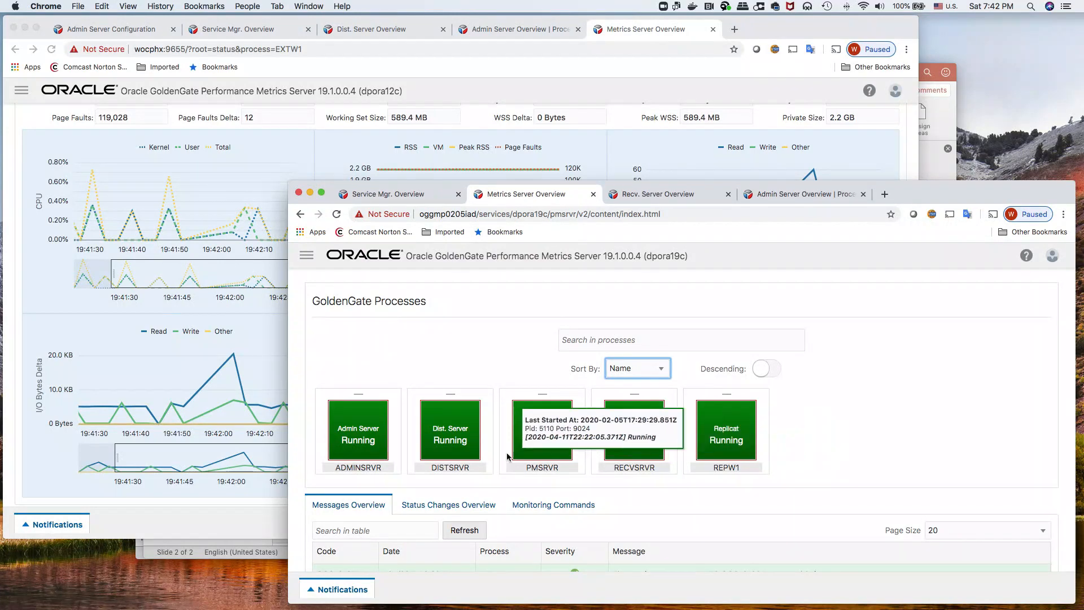
mouse_move(555, 449)
click(726, 437)
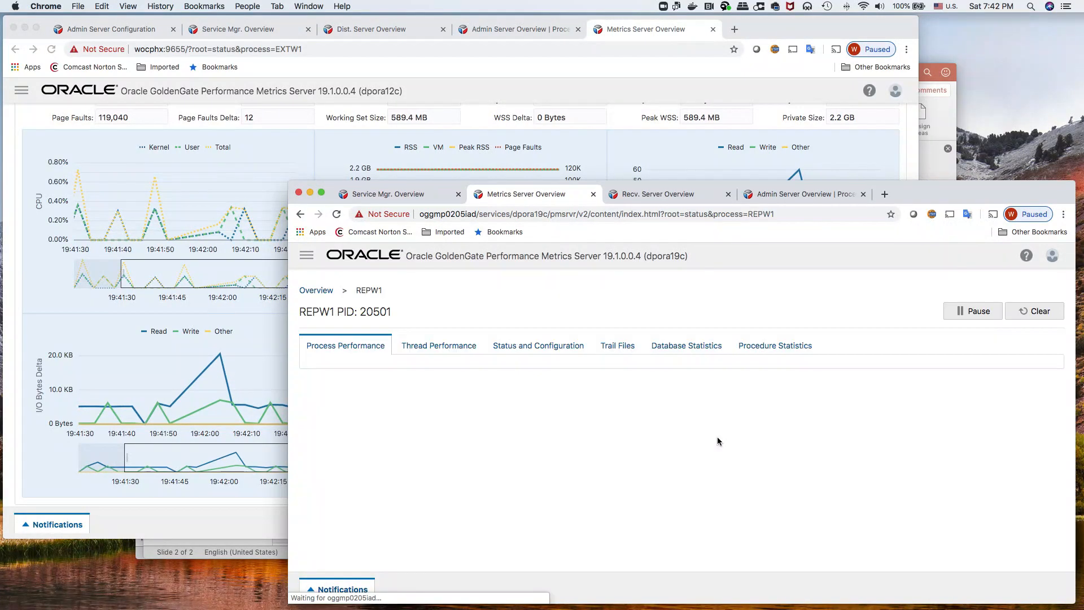
scroll(699, 440, down, 5)
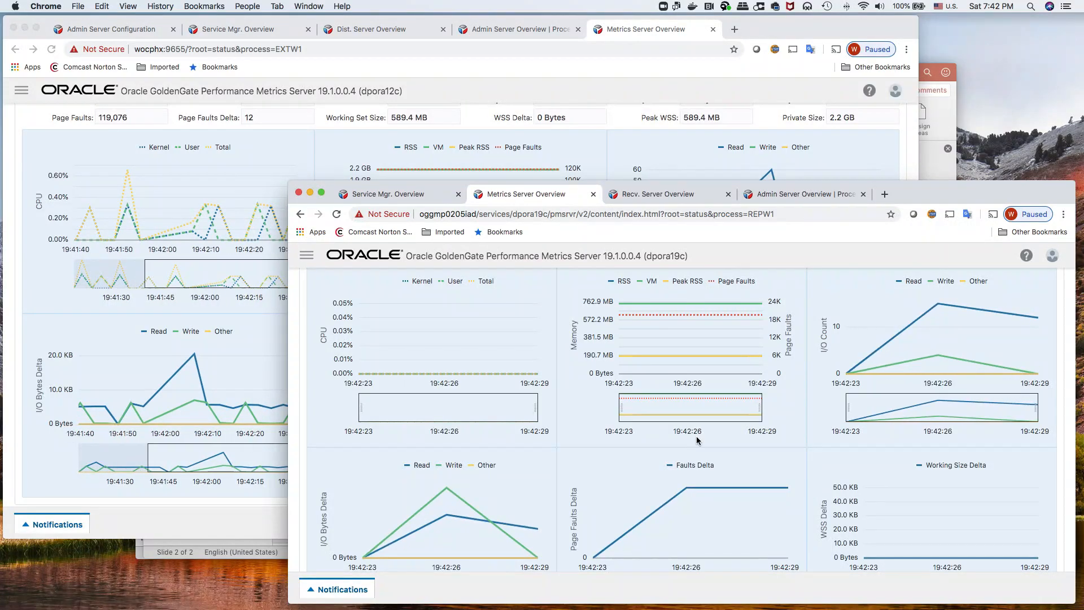
scroll(698, 440, up, 2)
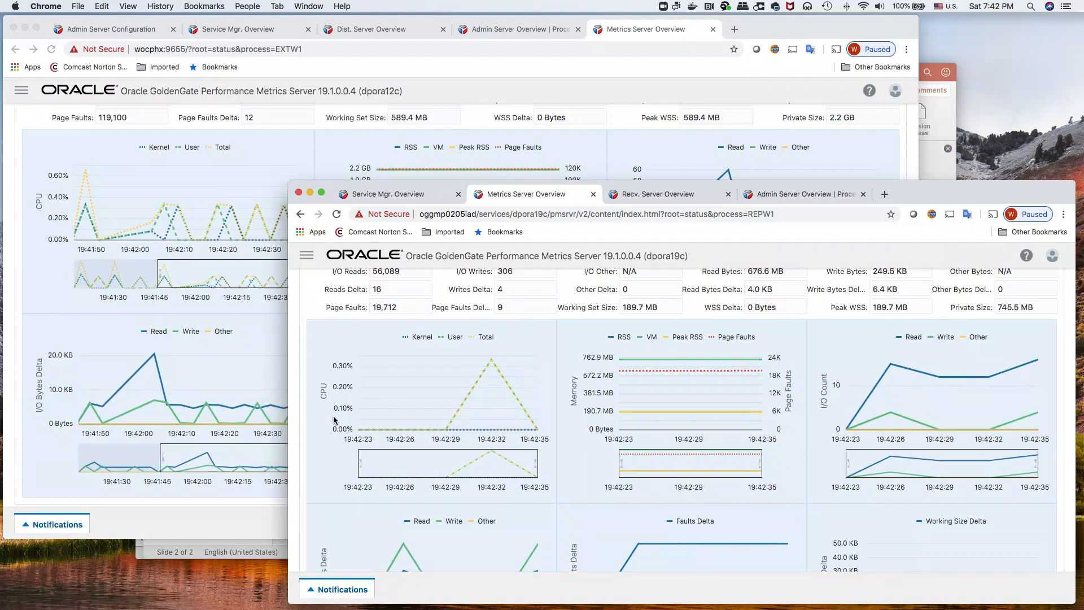
mouse_move(508, 418)
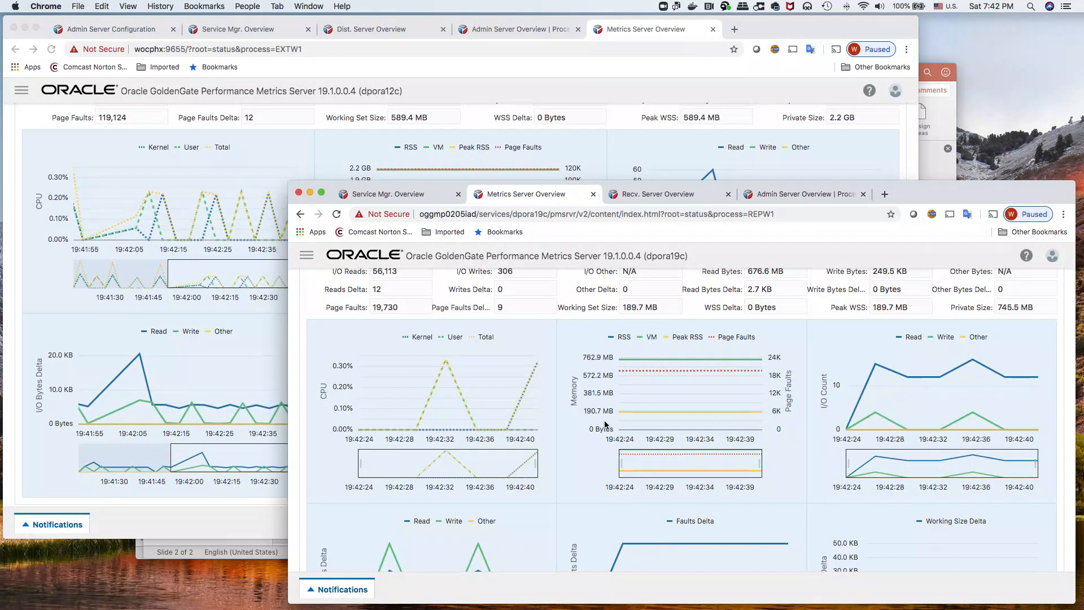
mouse_move(204, 386)
click(224, 358)
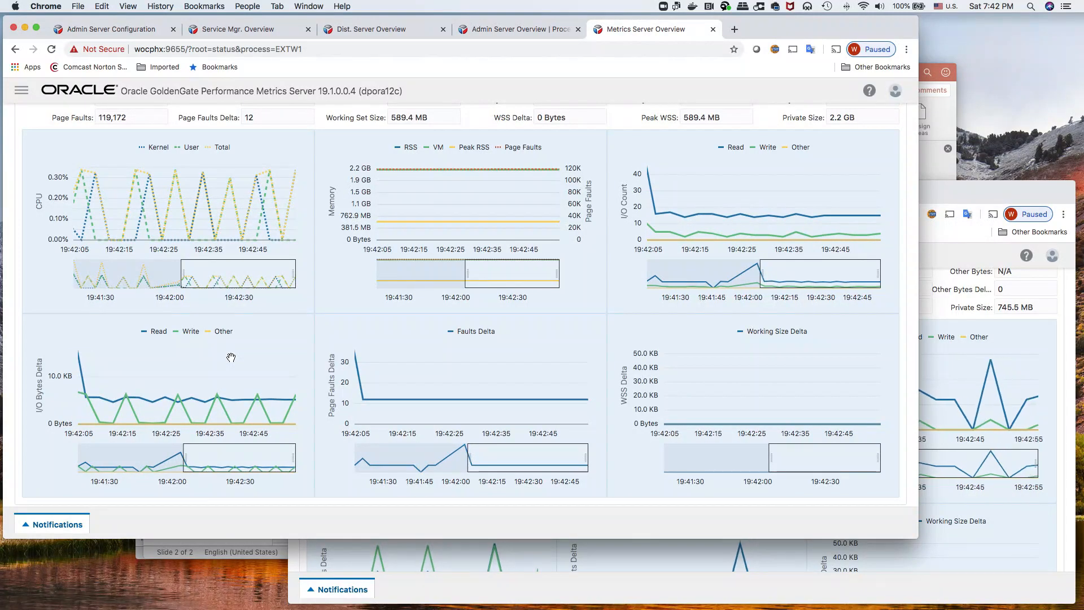
Switch to Terminal and compare the tcustmer and tcustord row counts in the source and target SQL sessions.
key(super+Tab)
key(super+Tab)
key(super+Tab)
key(super+Tab)
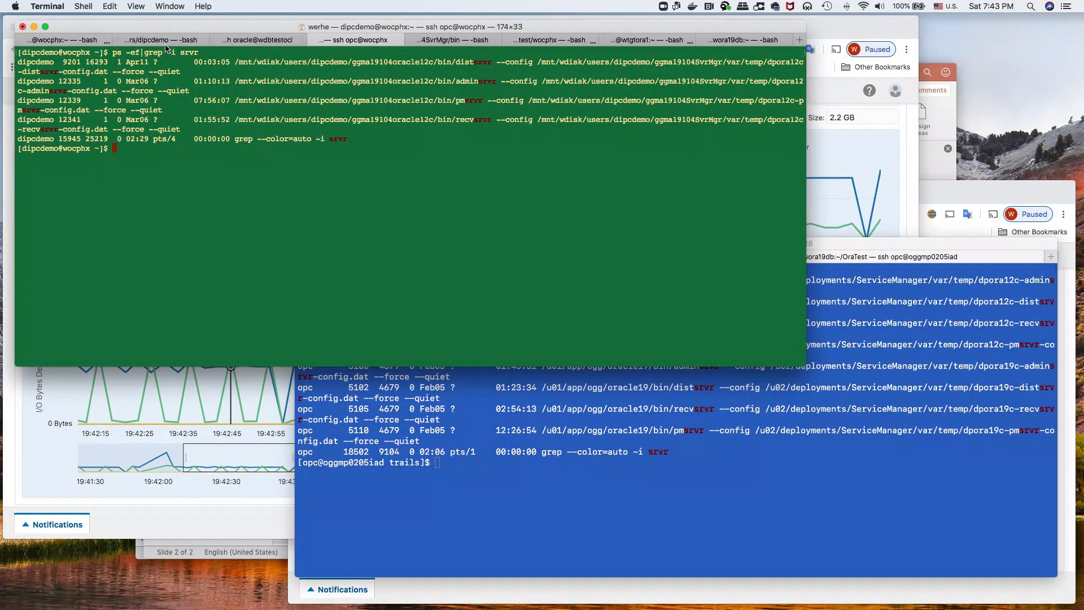
click(247, 42)
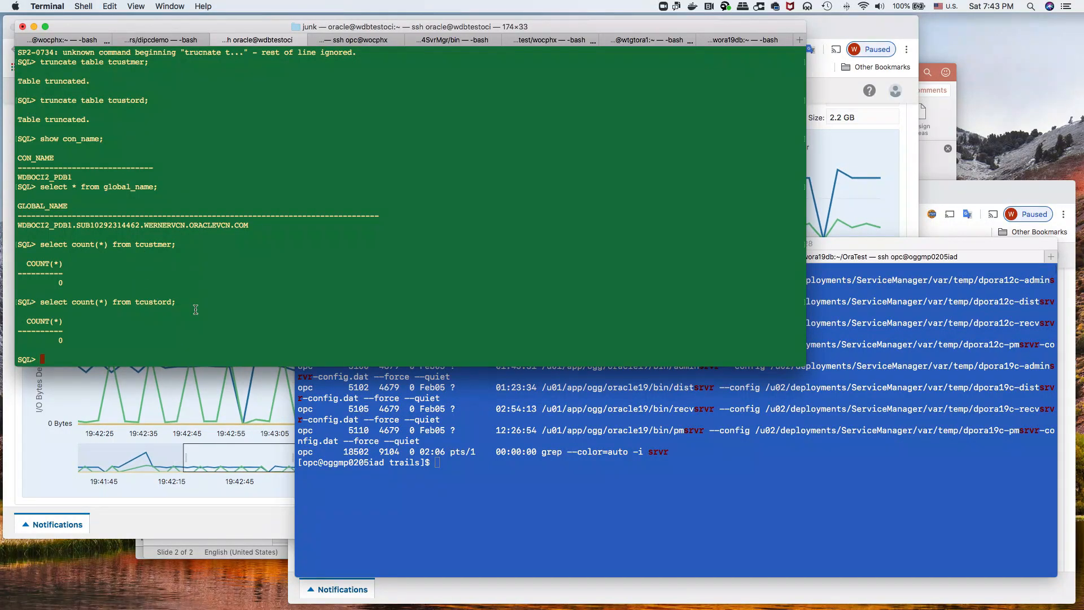
click(594, 405)
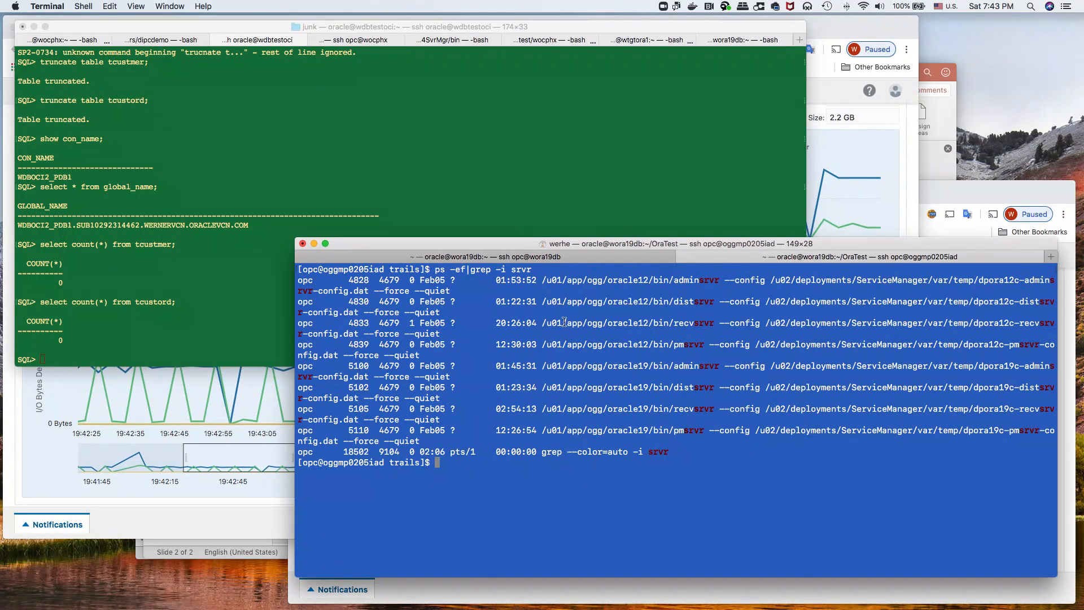
click(614, 258)
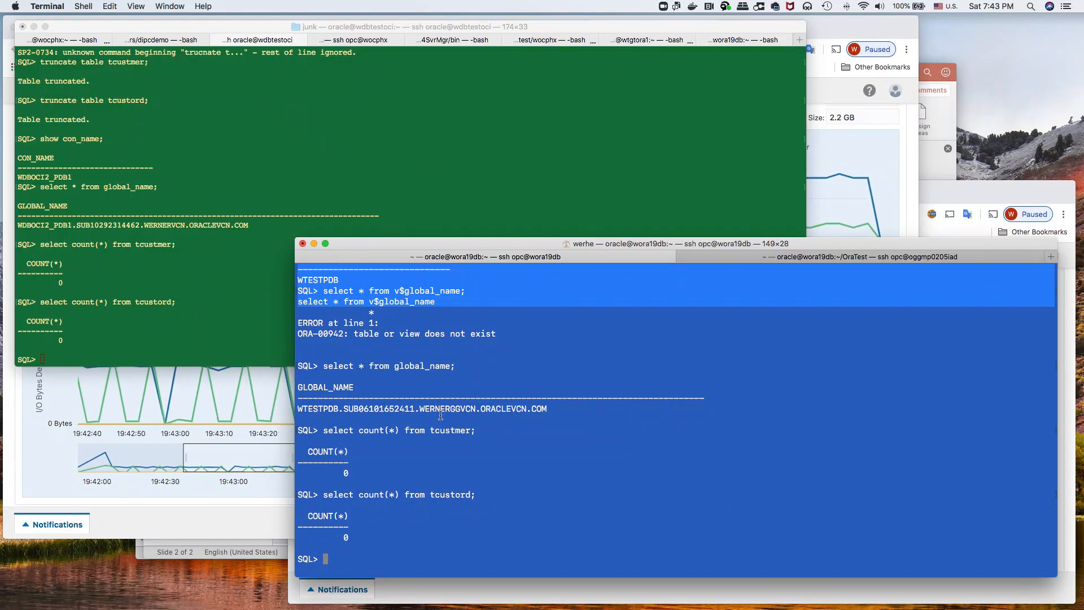
click(135, 353)
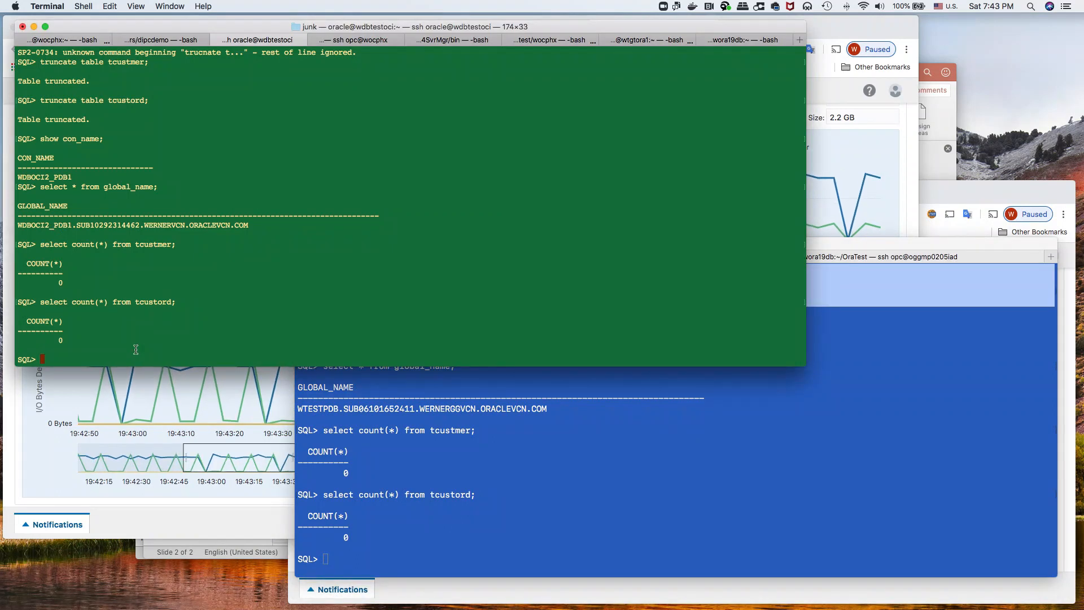
Run the custdata procedure with arguments 4000 and 200 in the source SQL session.
text(exec )
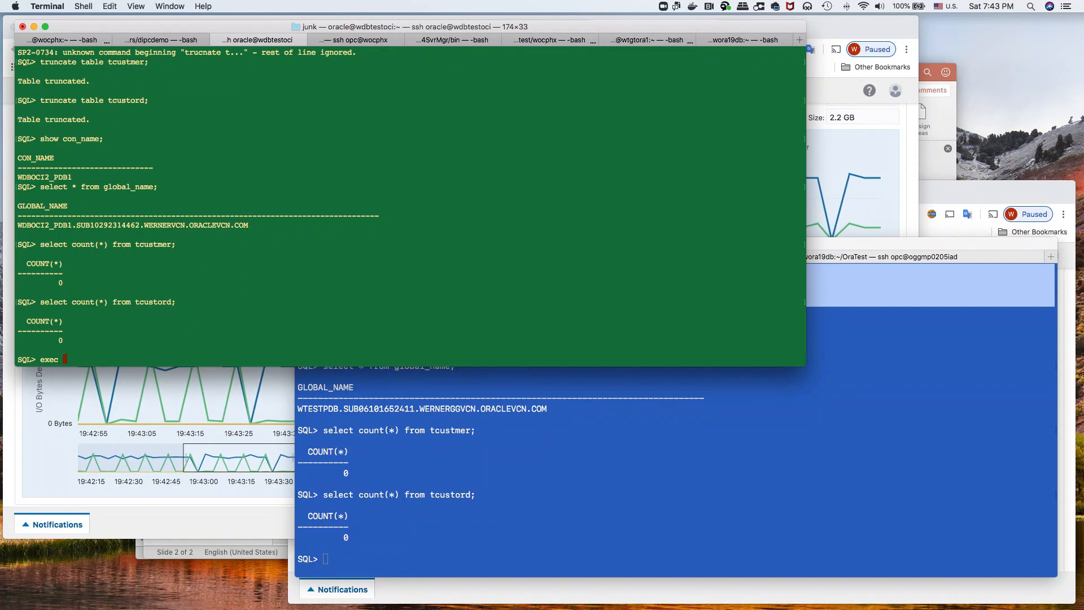
text(custdata)
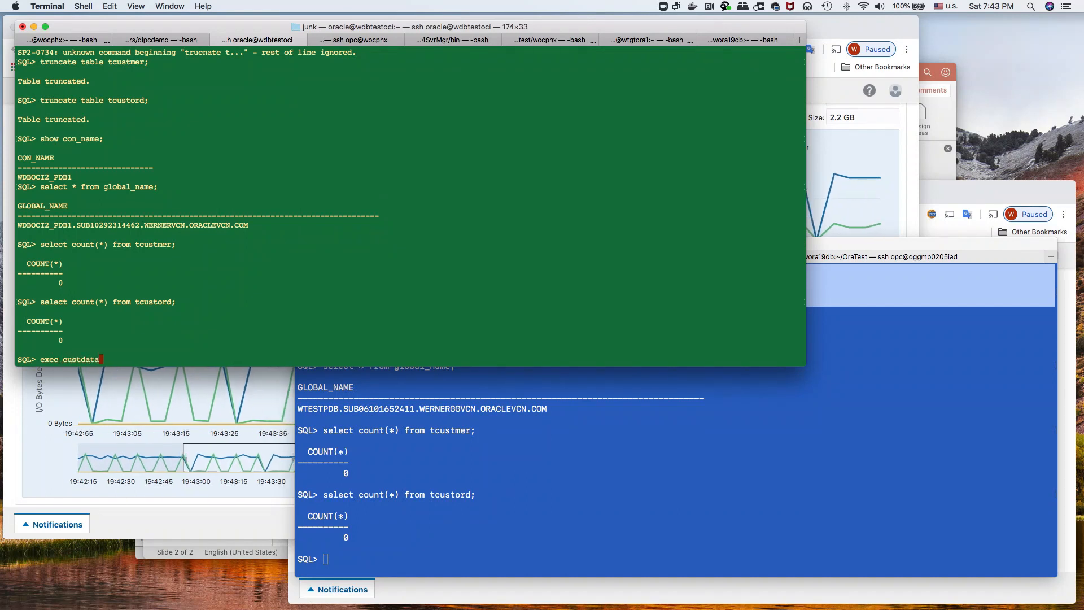
text(()
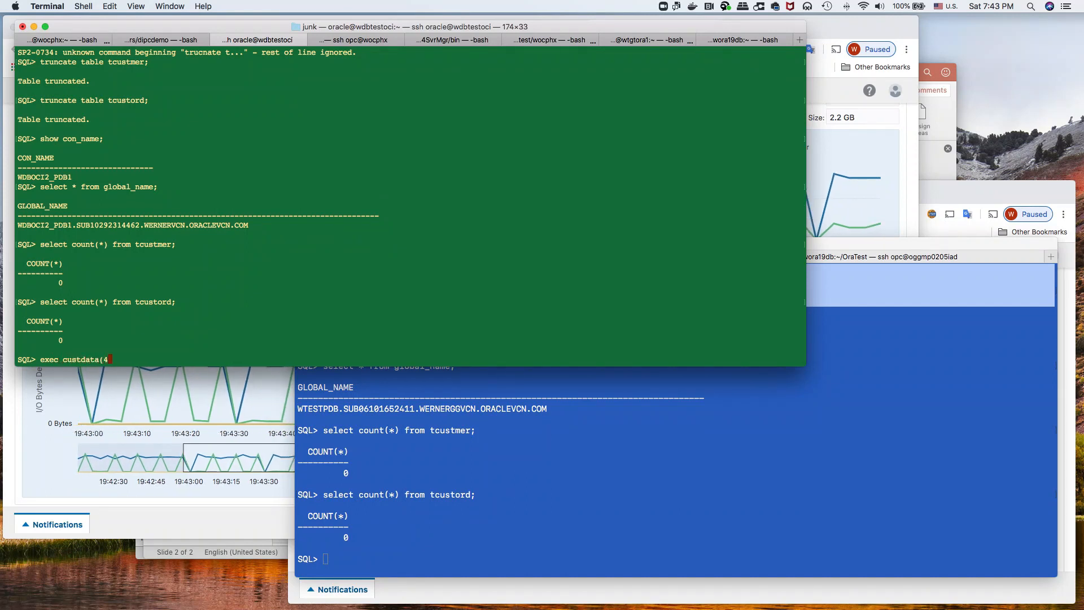
text(4000, 200);)
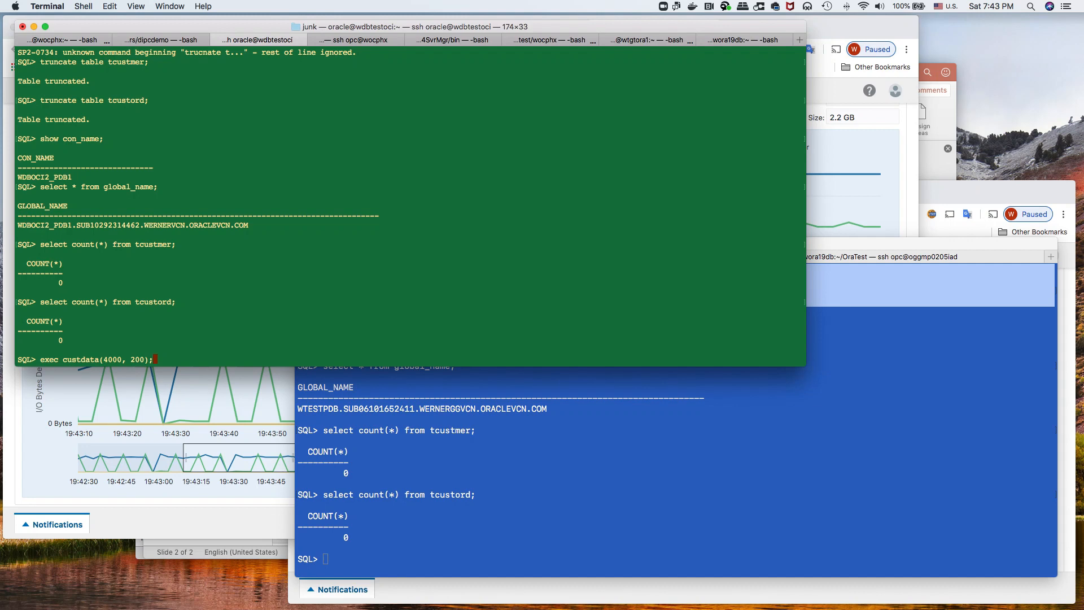
key(Return)
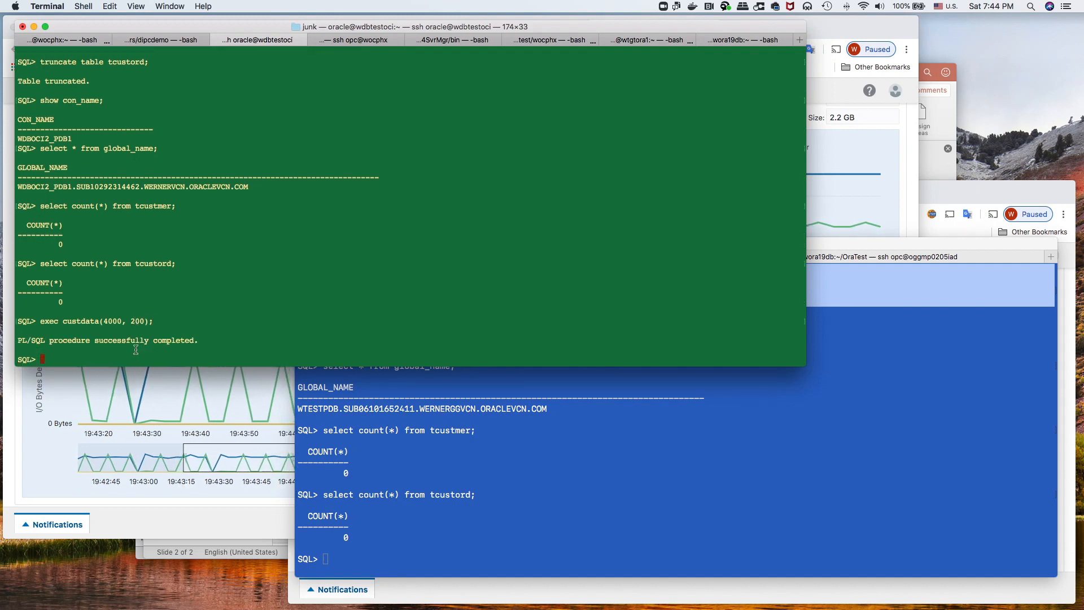
Switch to Chrome and examine the activity charts for EXTW1 on the source and REPW1 on the target.
click(53, 430)
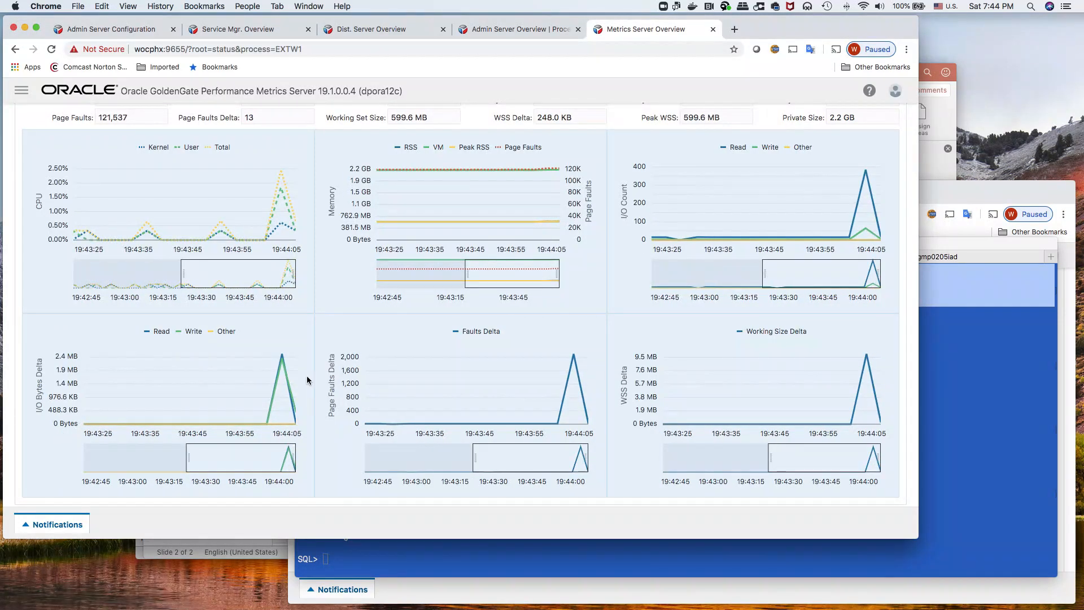
mouse_move(279, 368)
mouse_move(269, 194)
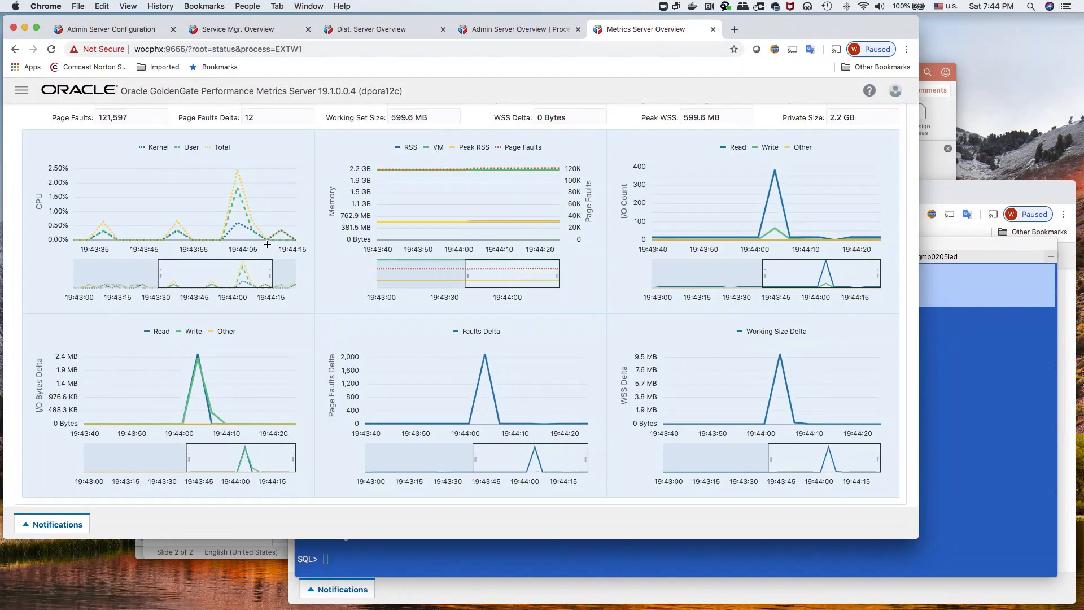
click(973, 195)
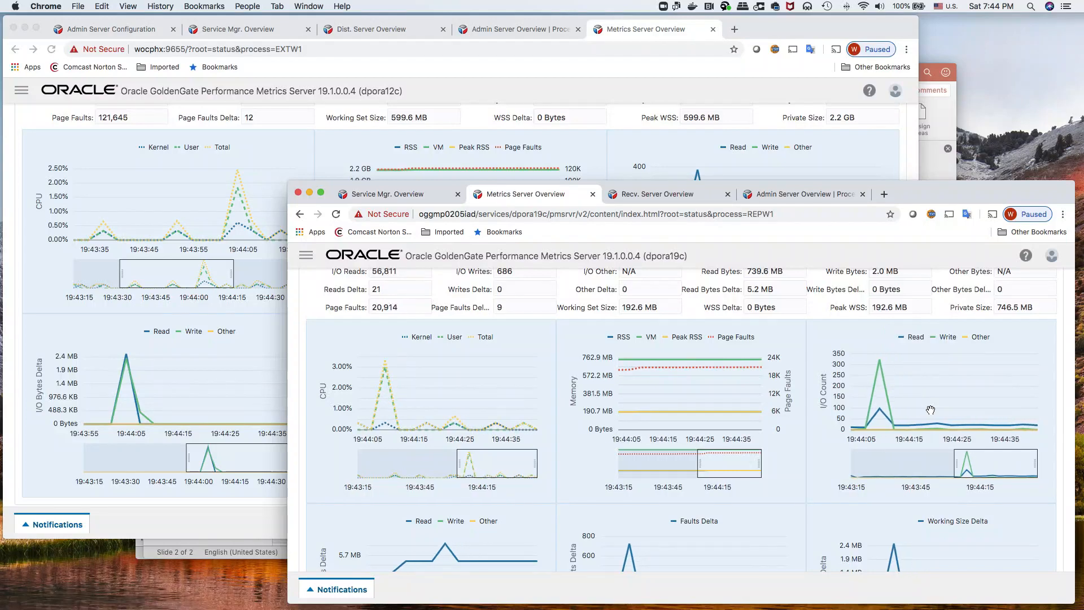
Return to Terminal and count the rows of tcustmer in the source SQL session.
key(super+Tab)
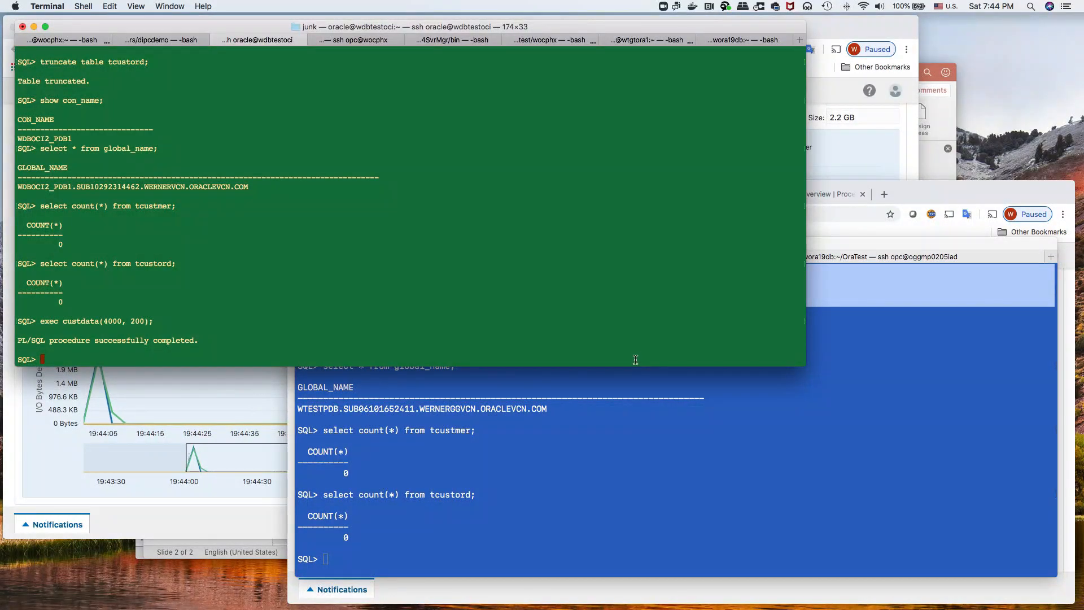
text(sele)
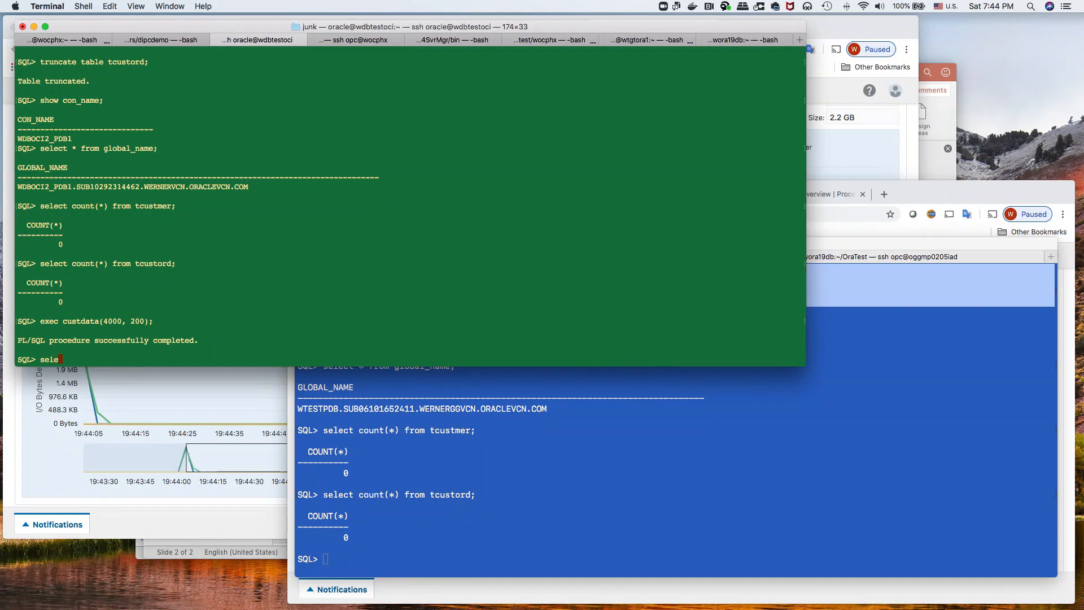
text(ct contut)
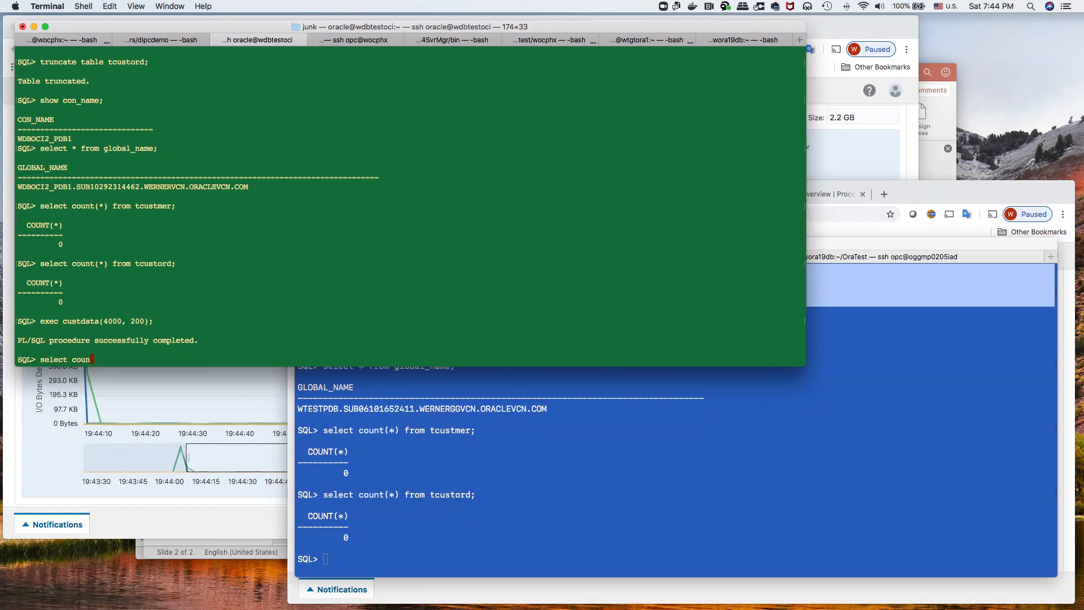
text((8)
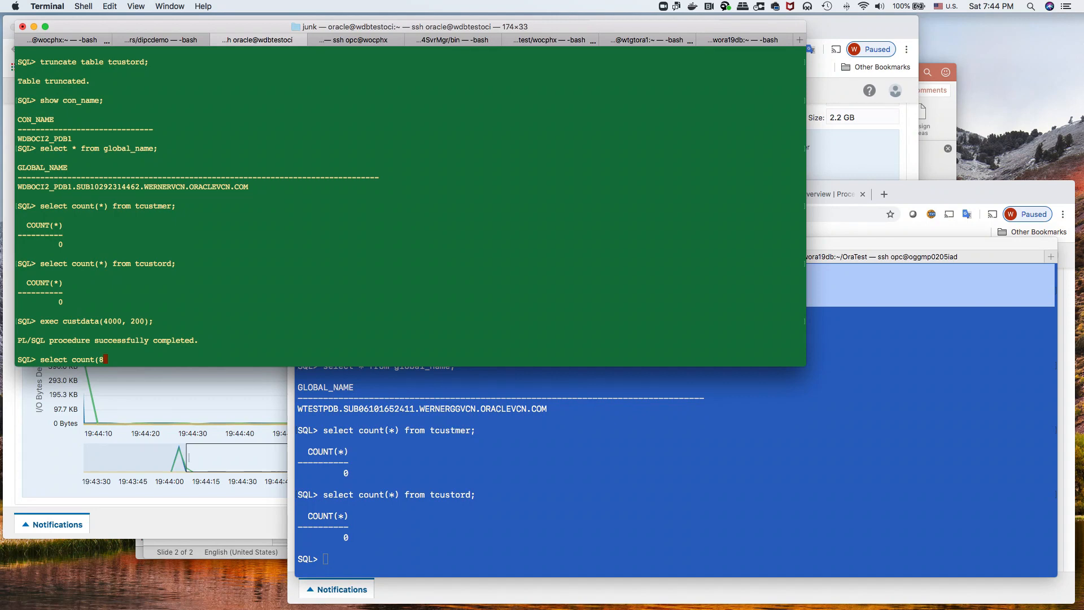
key(BackSpace)
text(*) from)
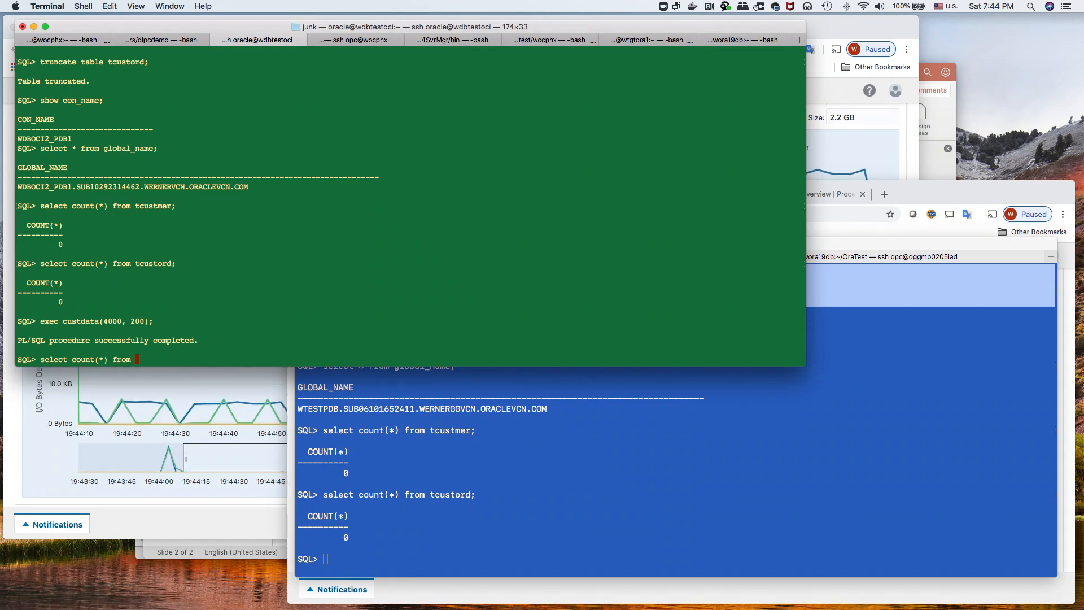
text( tcustmer;)
key(Return)
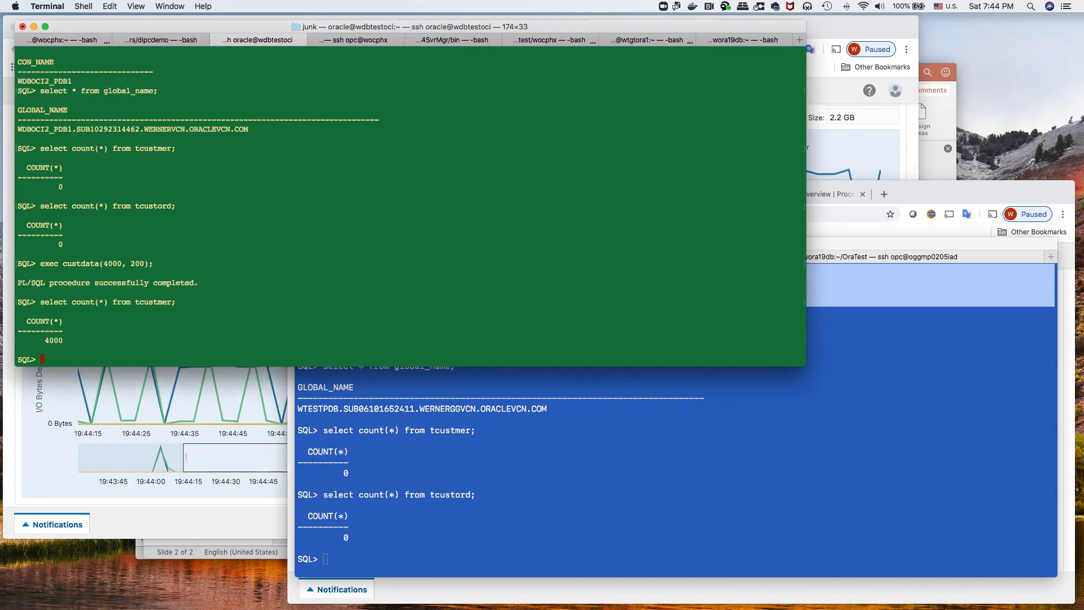
Try to count the rows of tcustord in the source SQL session.
text(selcet count)
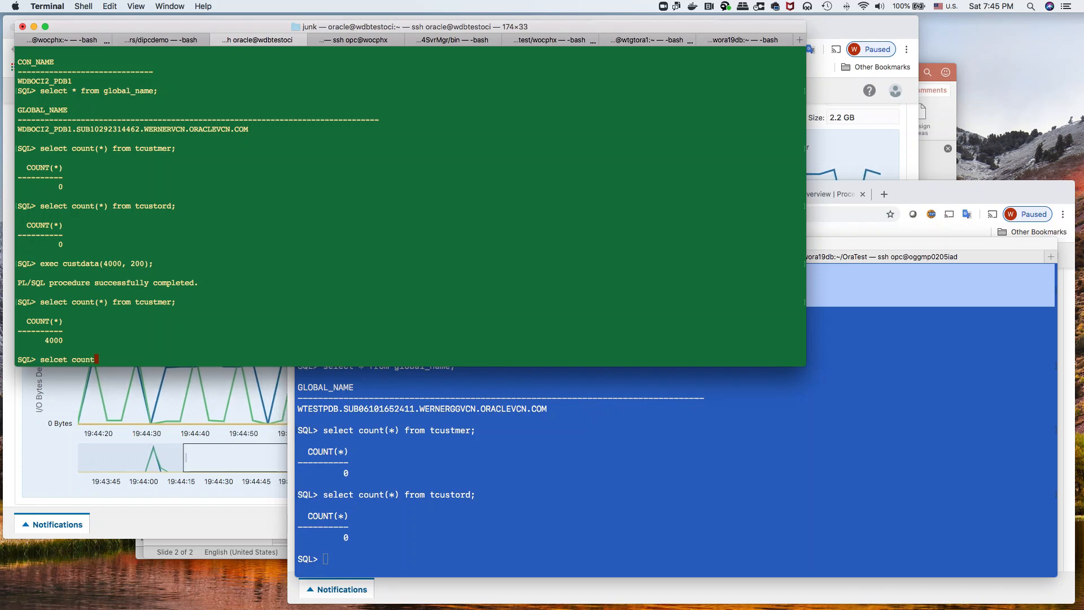
text((80)
key(BackSpace)
key(BackSpace)
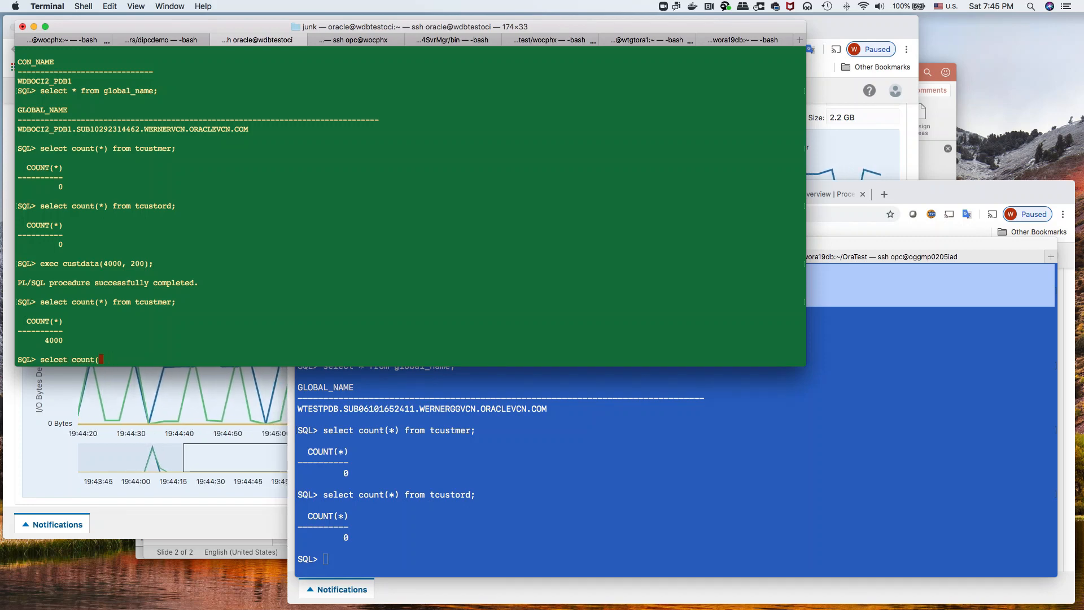
text(*) from t)
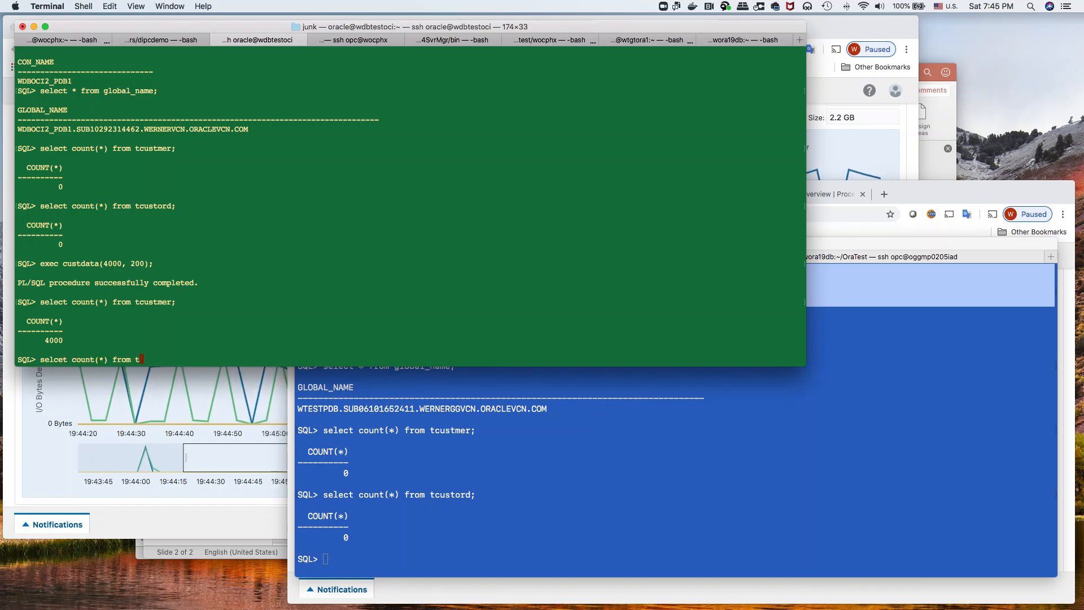
text(custord;)
key(Return)
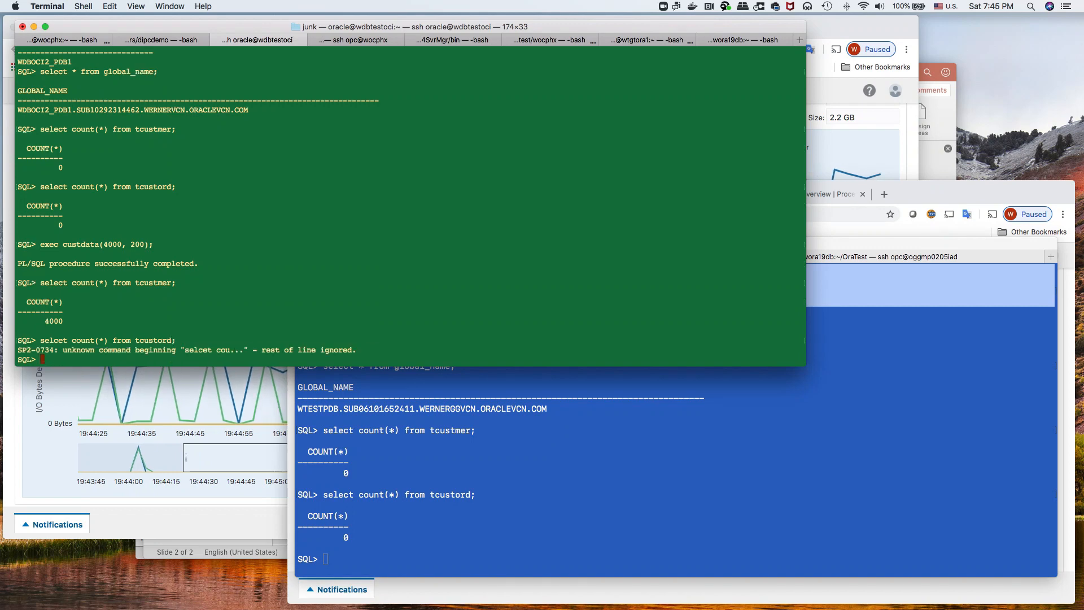
Count the rows of tcustord in the source database with a correctly spelled select statement.
text(se)
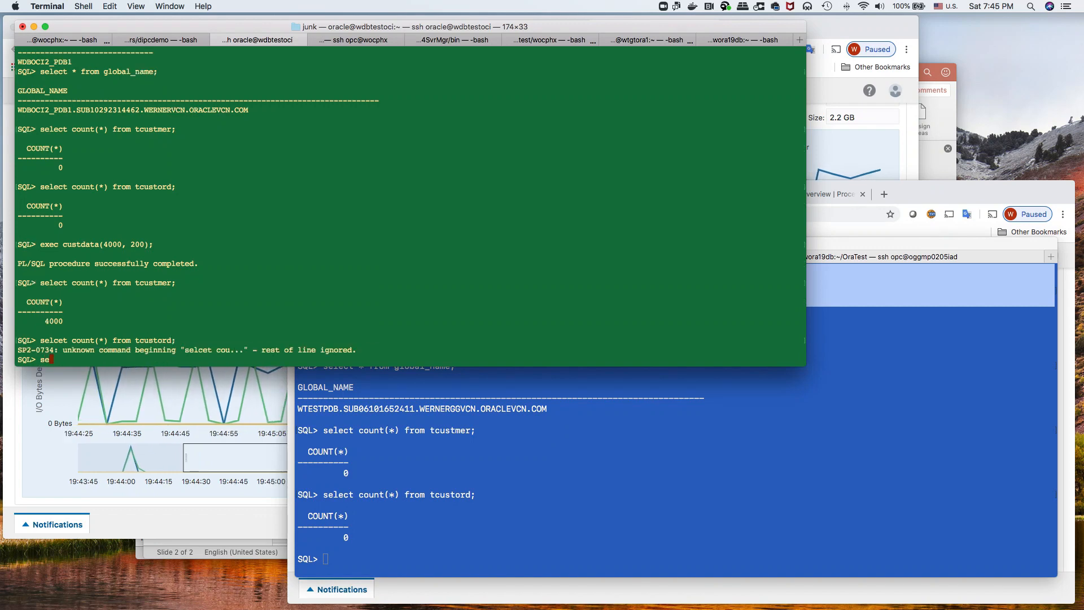
text(lect count)
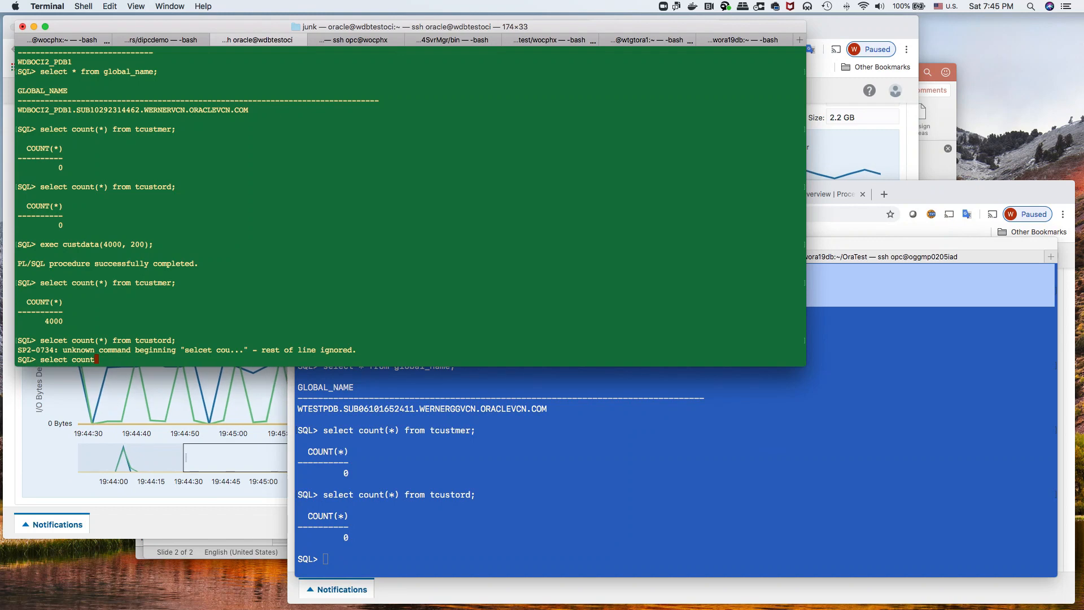
text((80)
key(BackSpace)
key(BackSpace)
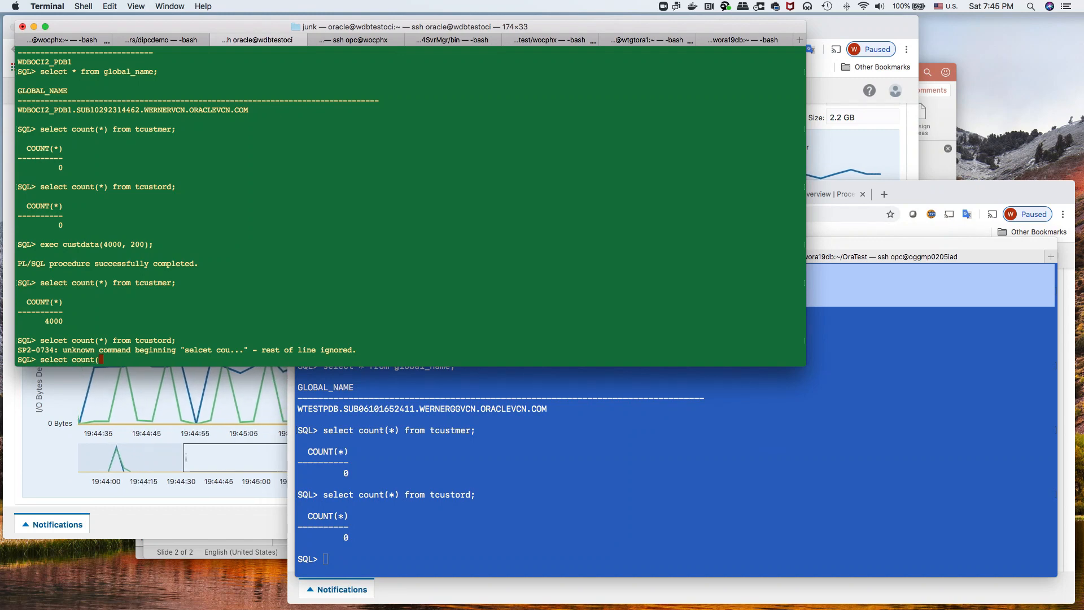
text(*) from)
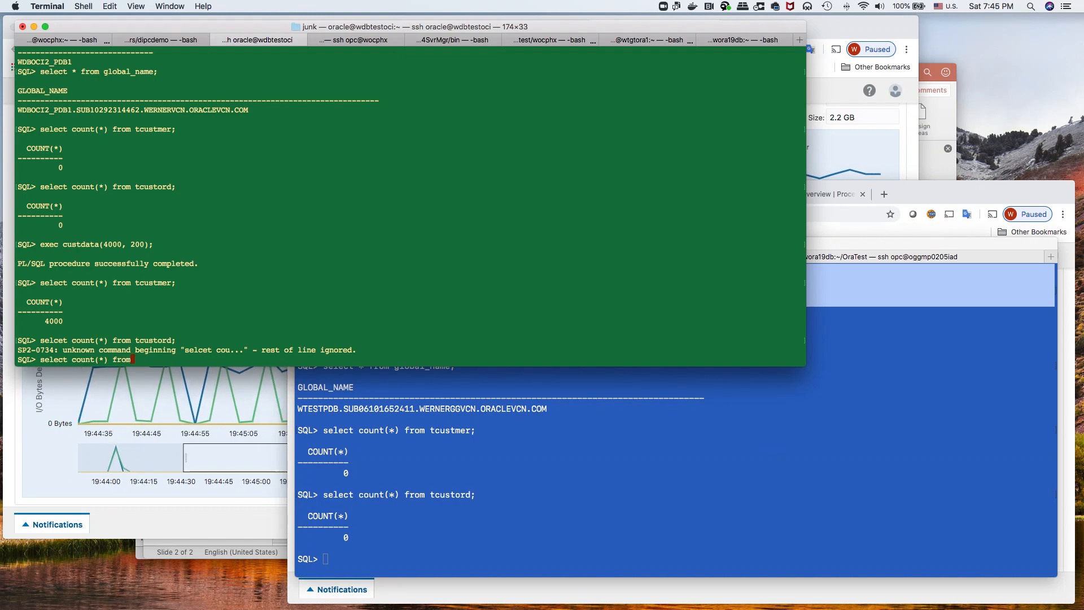
text( tcustord;)
key(Return)
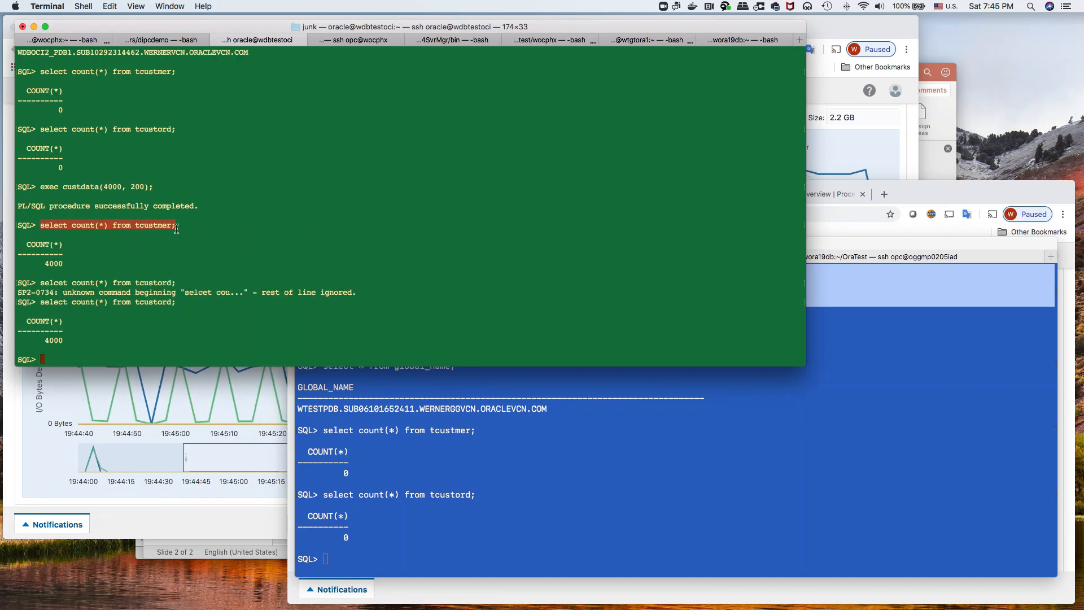
Run the tcustmer row count query from the source in the target SQL session.
click(509, 504)
text(select count(*) from tcustmer;)
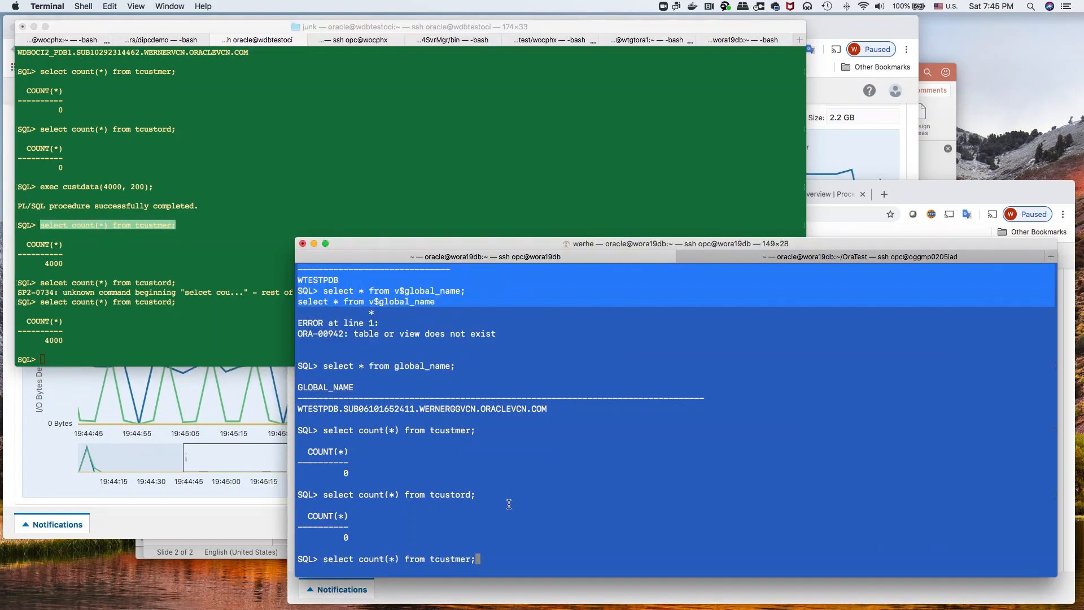
key(Return)
Try to count the target's tcustord rows by reusing the misspelled query from the source session.
scroll(41, 287, up, 2)
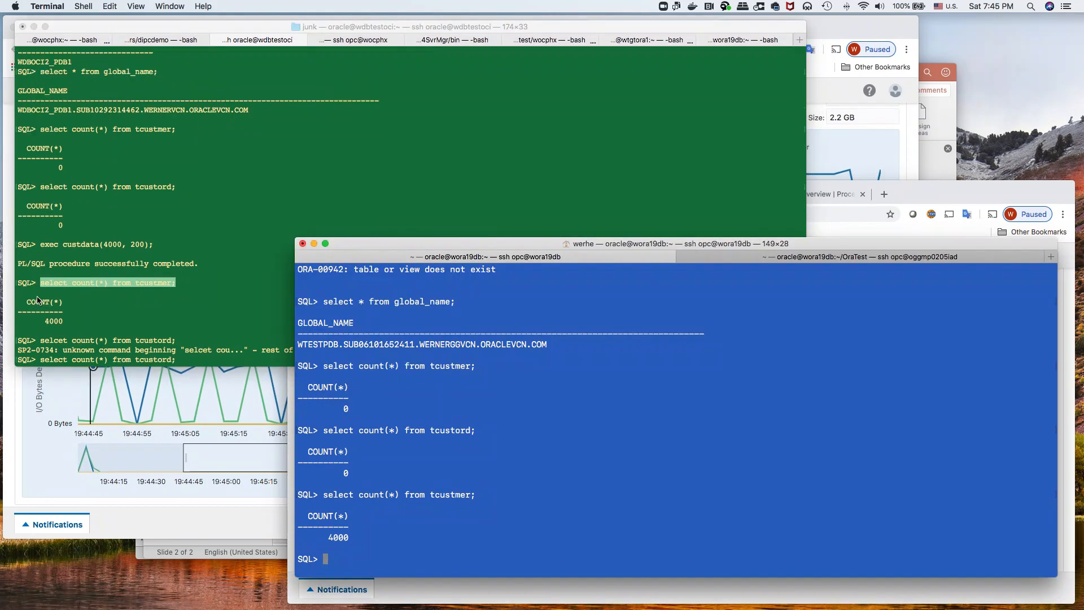
scroll(40, 287, down, 2)
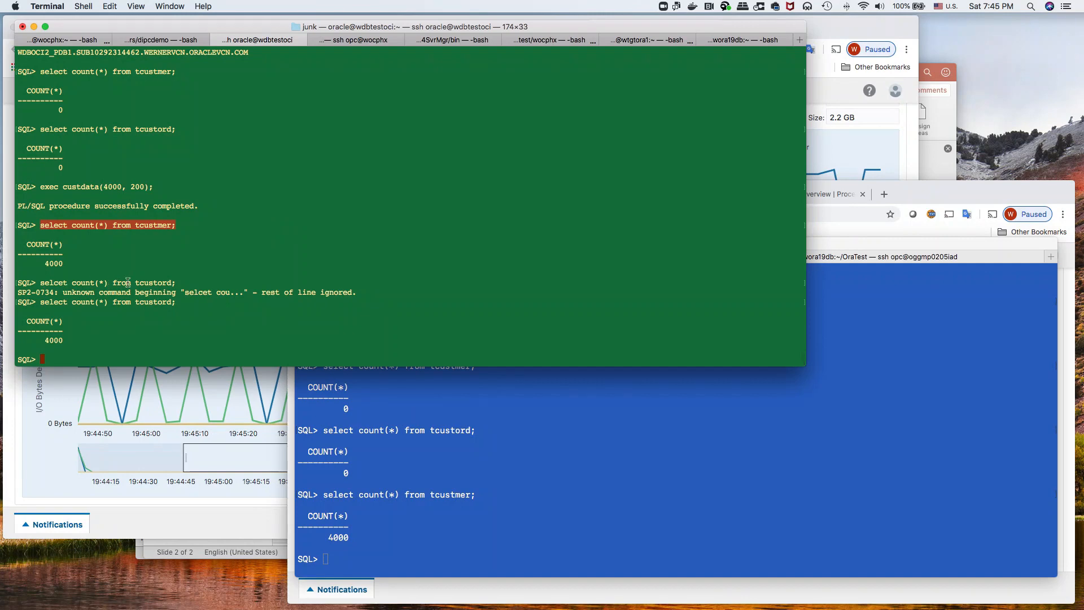
drag(40, 283, 171, 282)
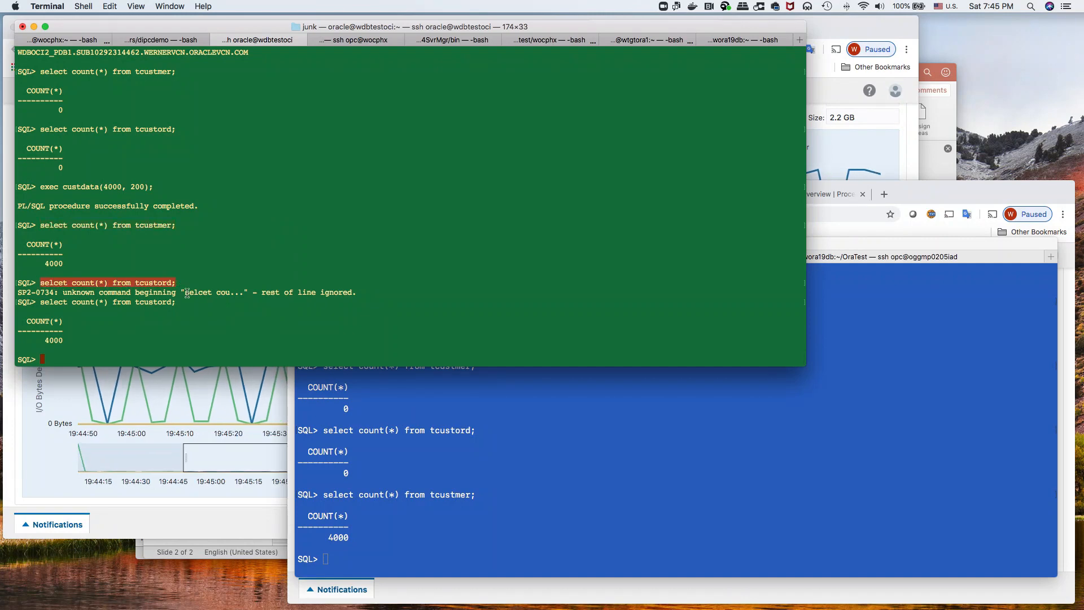
click(400, 542)
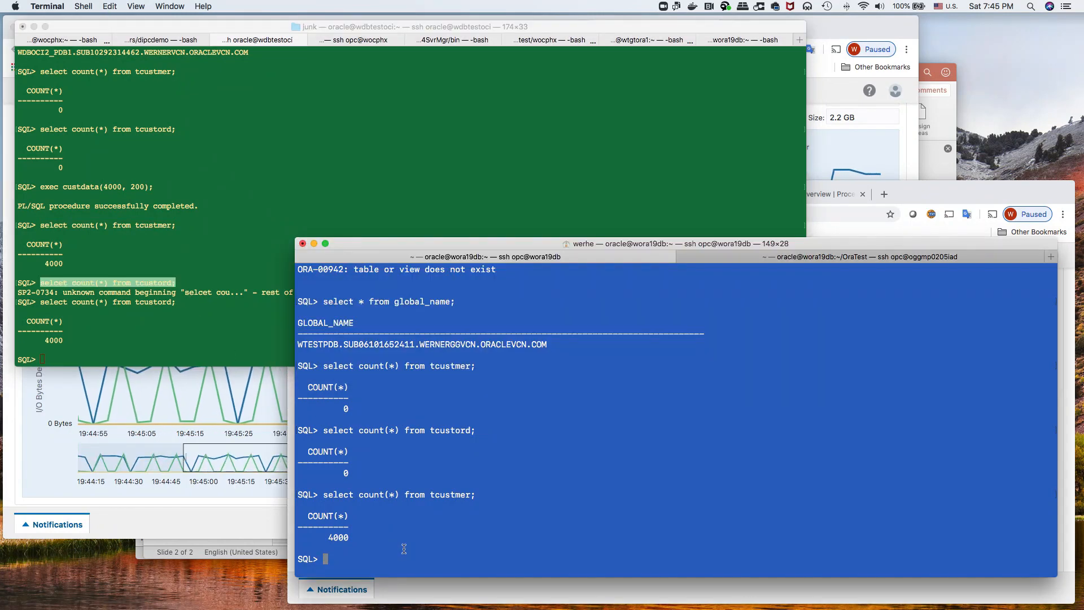
text(selcet count(*) from tcustord;)
key(Return)
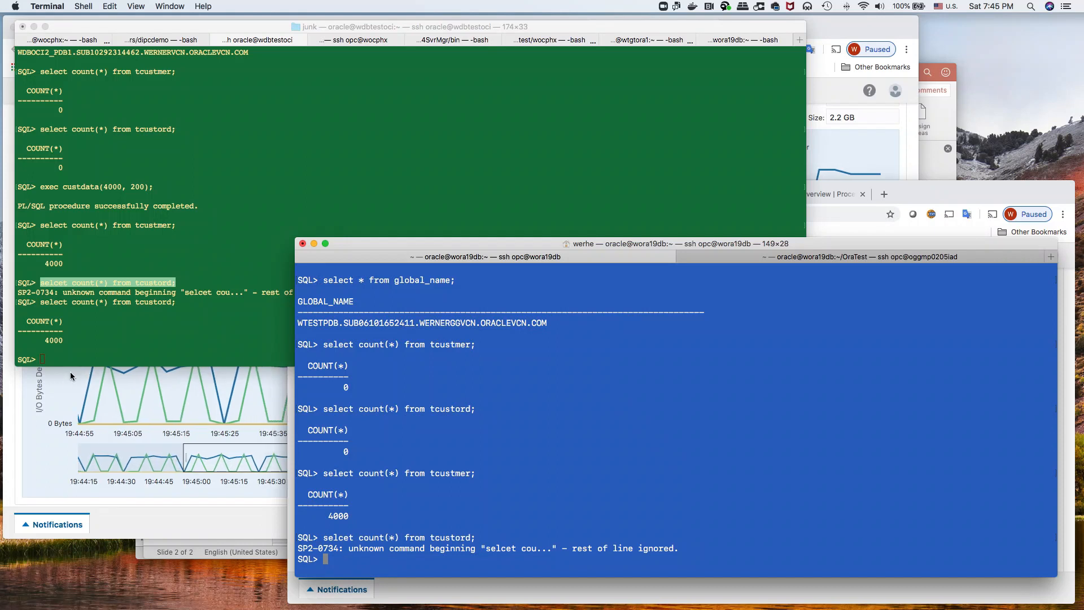
Copy the correct tcustord count query from the source session and run it in the target SQL session.
click(41, 303)
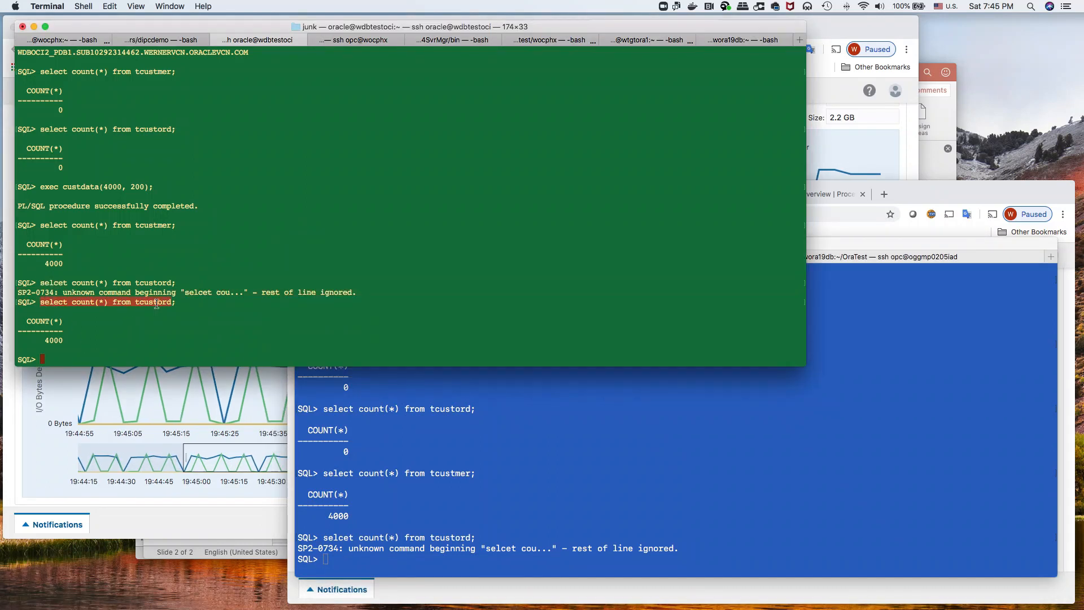
click(142, 305)
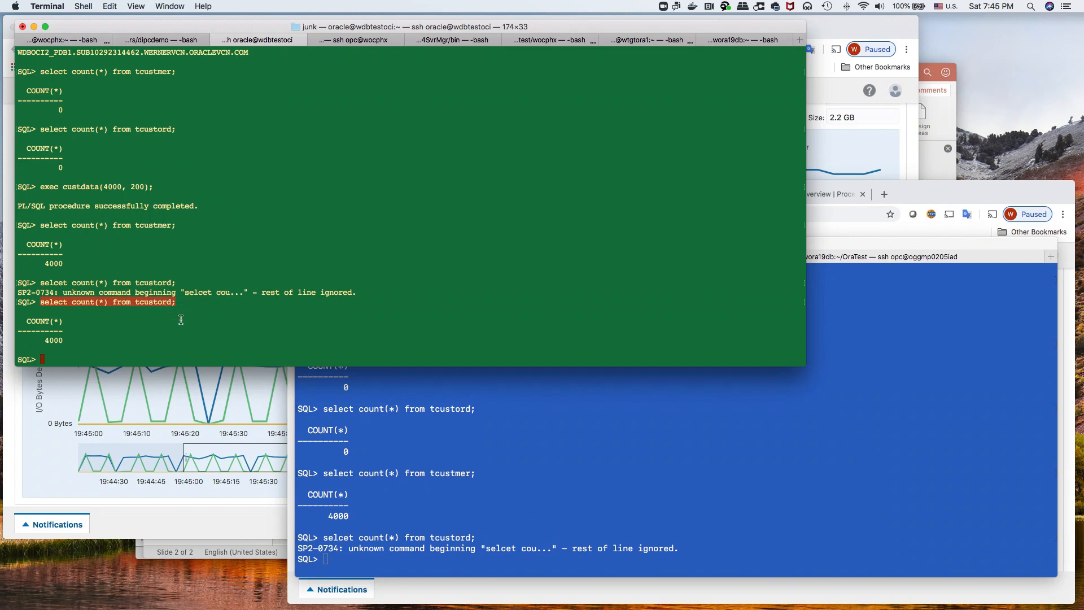
click(366, 565)
text(select count(*) from tcustord;)
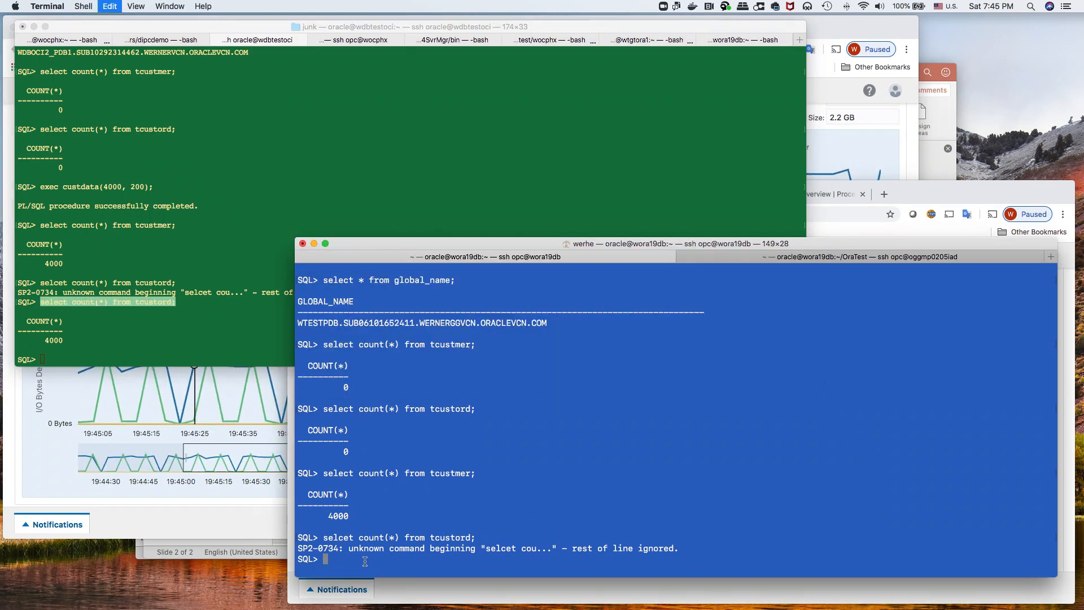
key(Return)
key(Return)
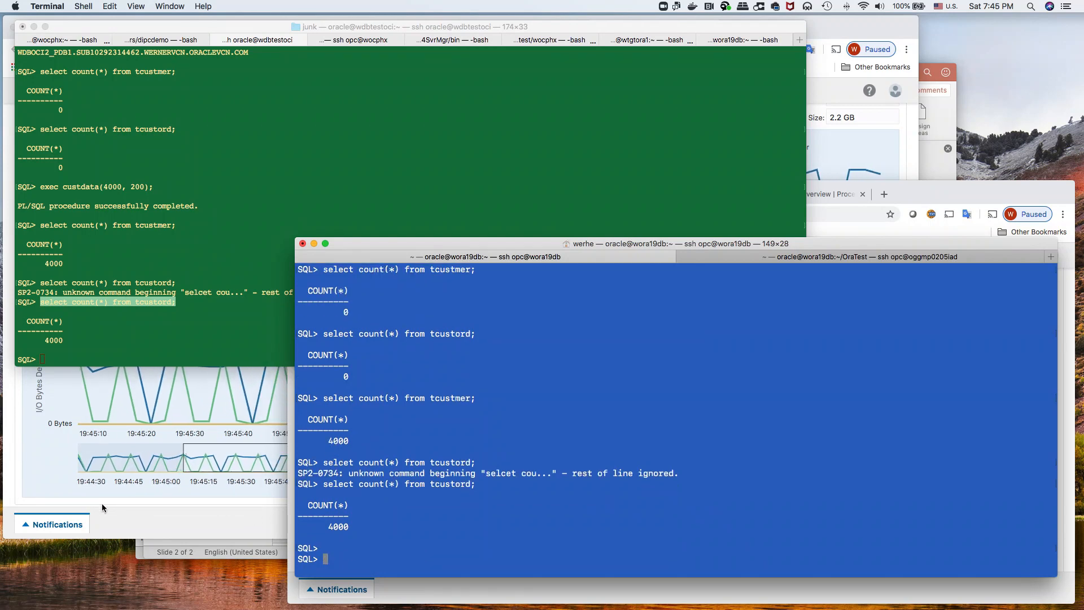
Switch to Chrome and compare the process performance charts of EXTW1 and REPW1 in the source and target Metrics Servers.
click(48, 491)
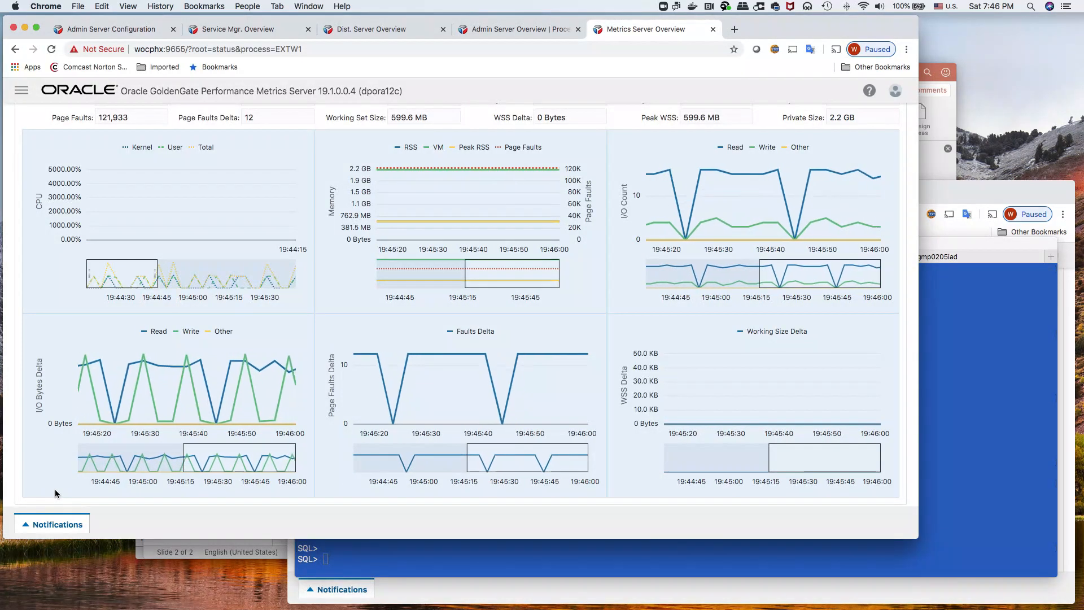
mouse_move(164, 399)
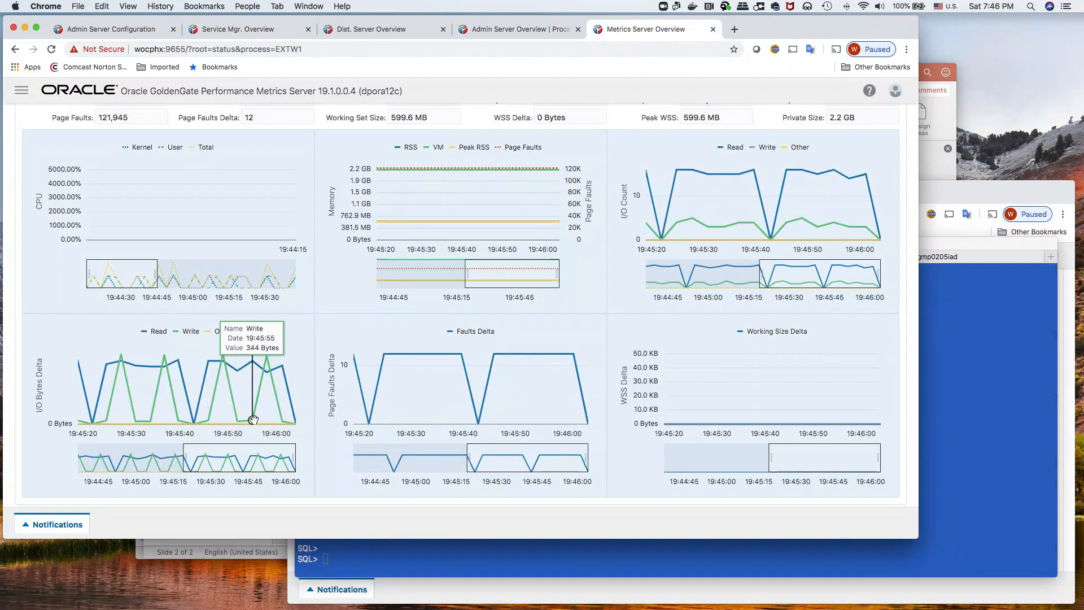
click(961, 192)
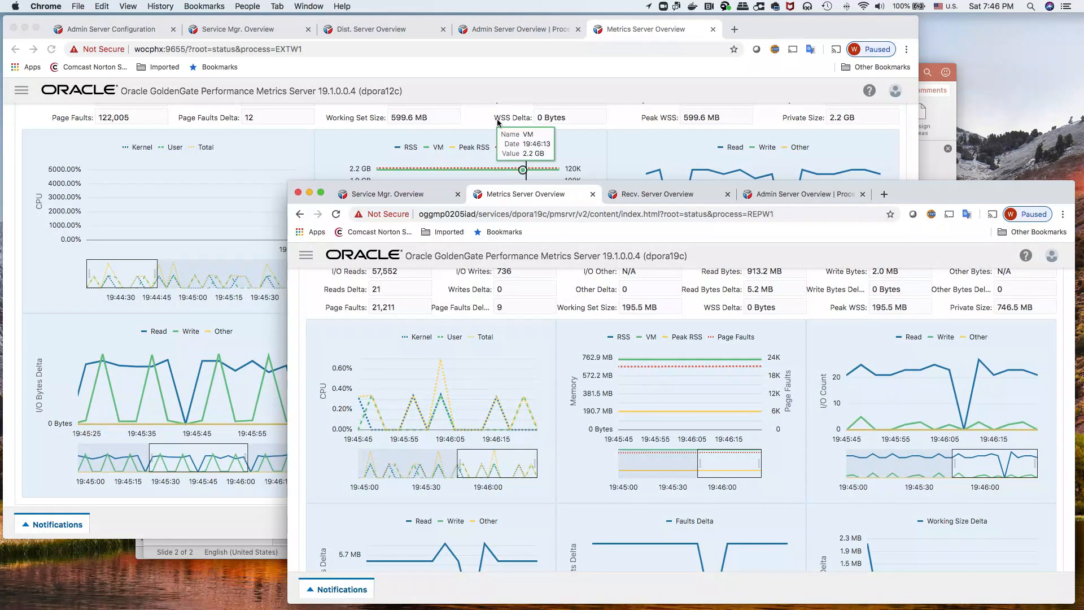
Open the database statistics of EXTW1 in the dpora12c Metrics Server and review its table, operation and database details.
click(481, 71)
scroll(489, 92, up, 1)
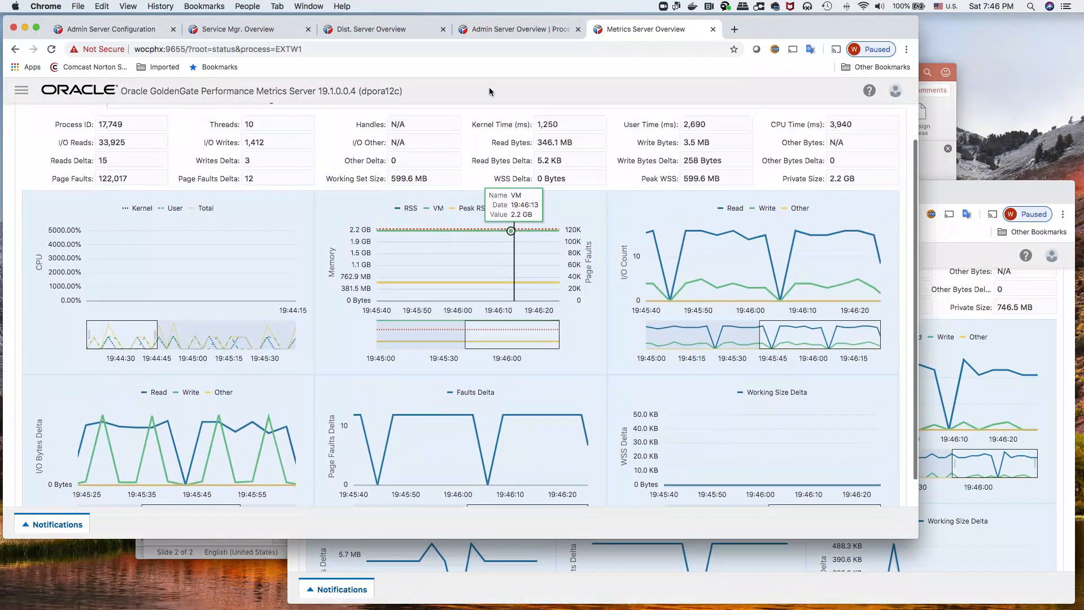
scroll(489, 87, up, 1)
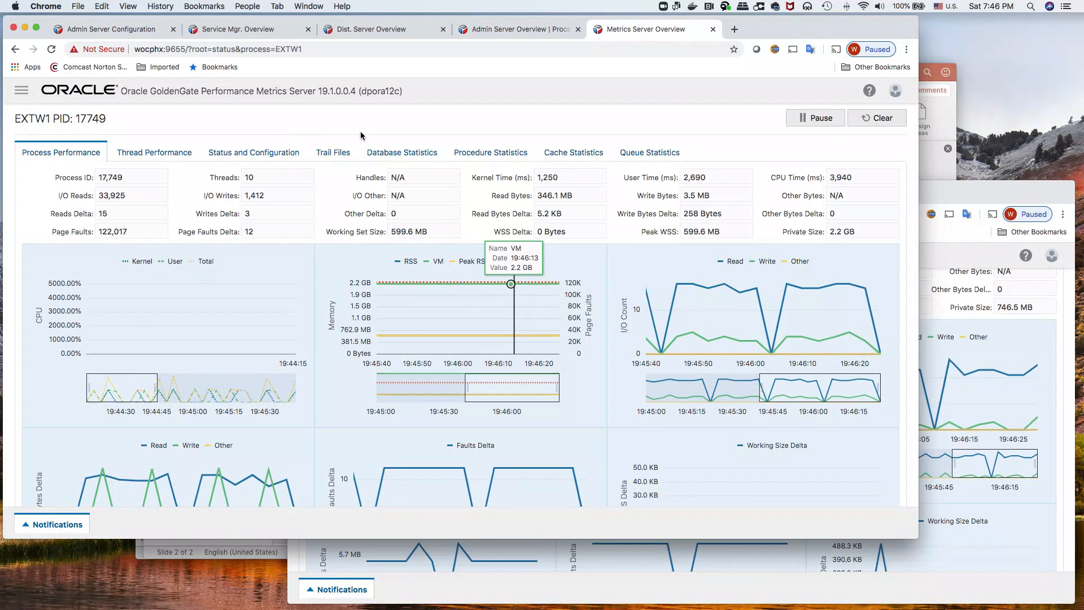
click(421, 151)
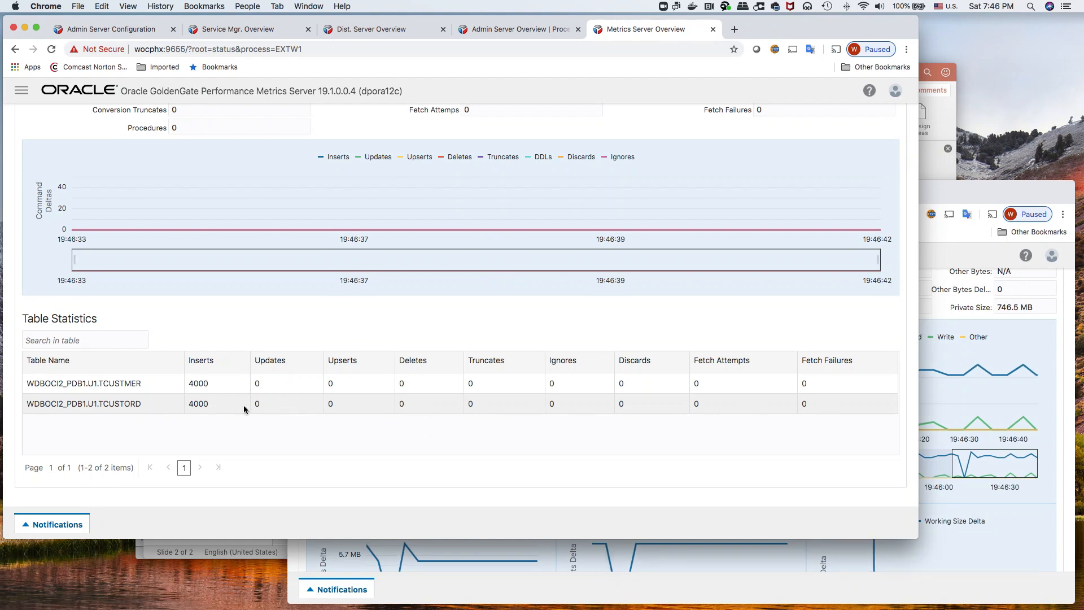
scroll(285, 403, up, 10)
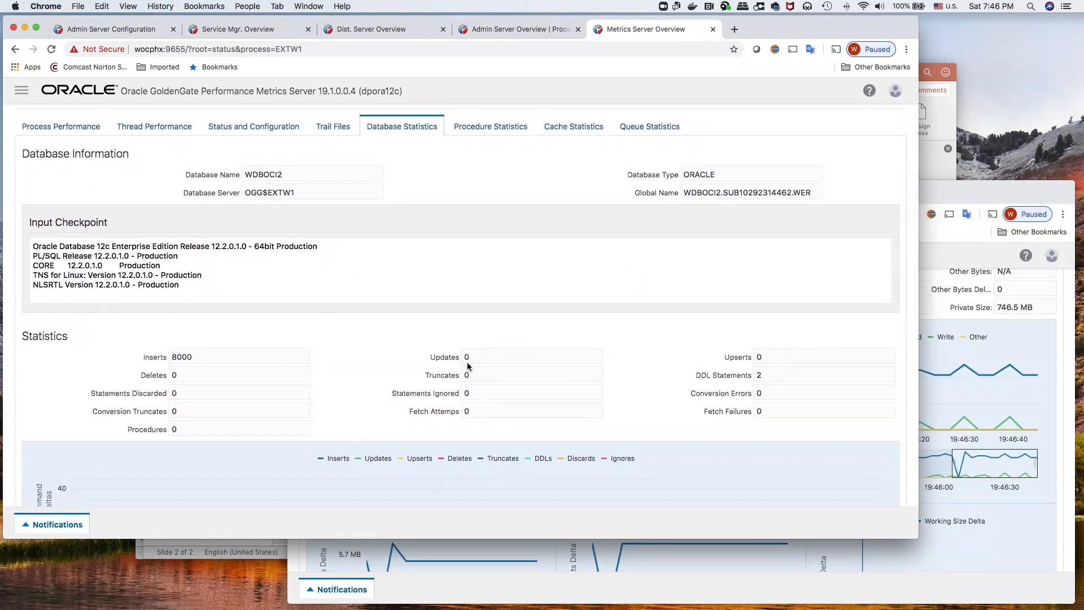
scroll(468, 366, up, 2)
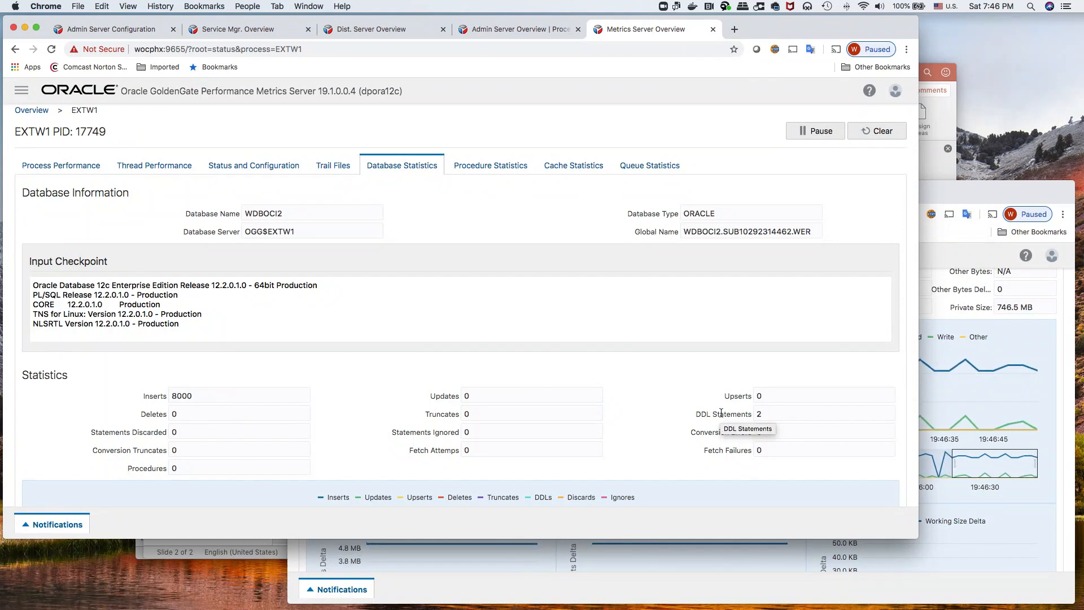
scroll(721, 413, up, 1)
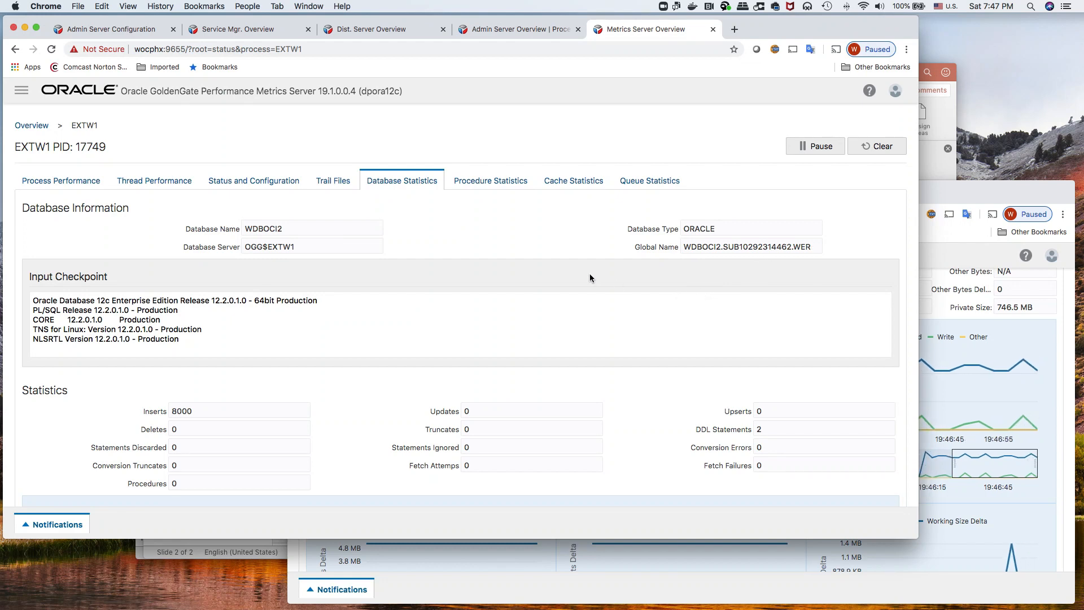
Review the procedure statistics of EXTW1 and its cache statistics, including the cache bucket table.
click(492, 187)
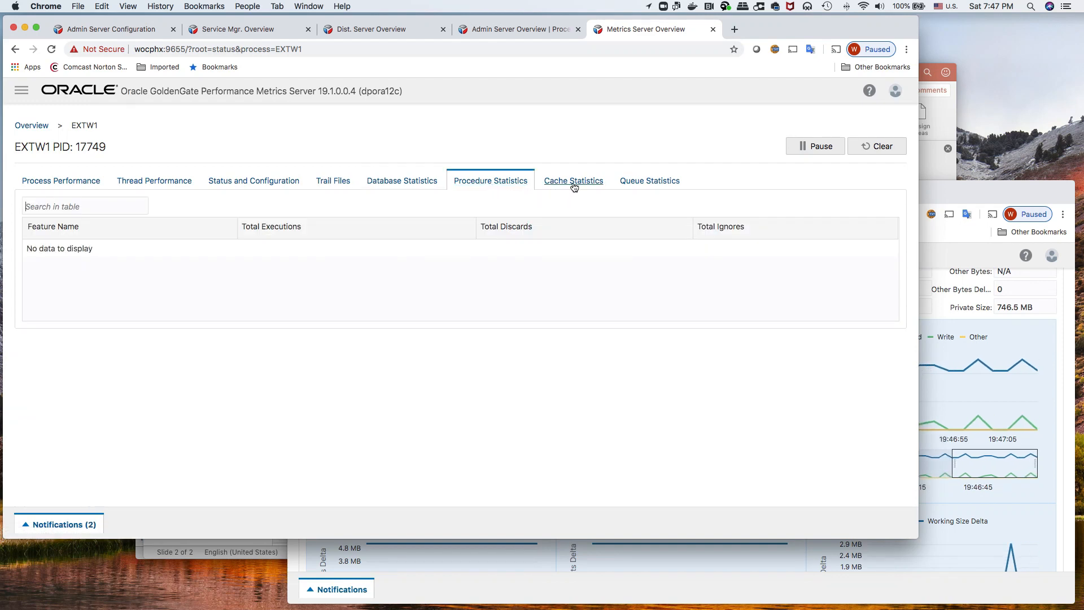
click(569, 193)
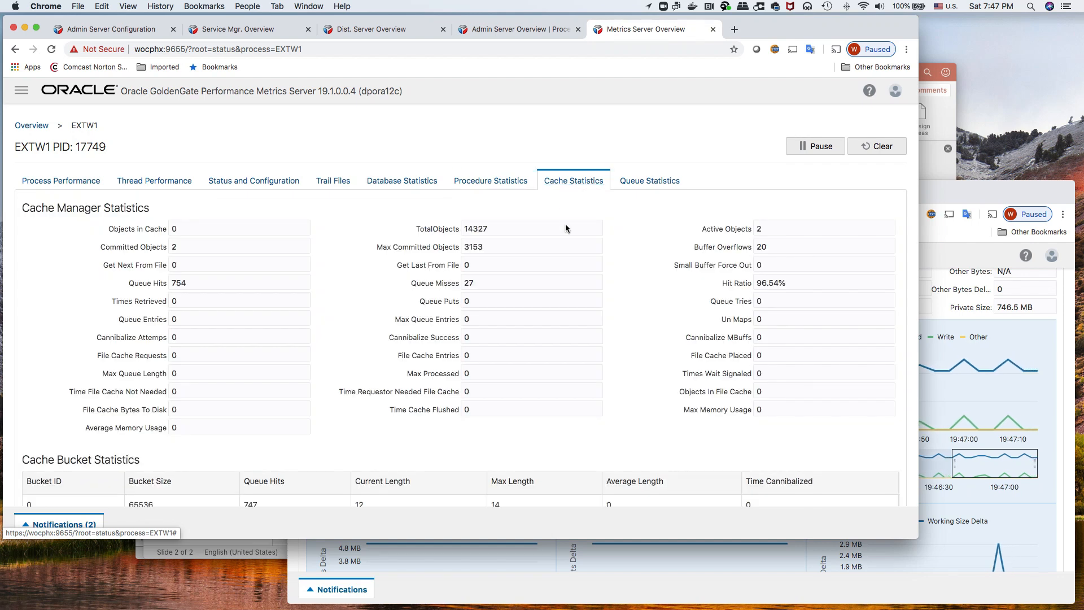
scroll(565, 228, down, 5)
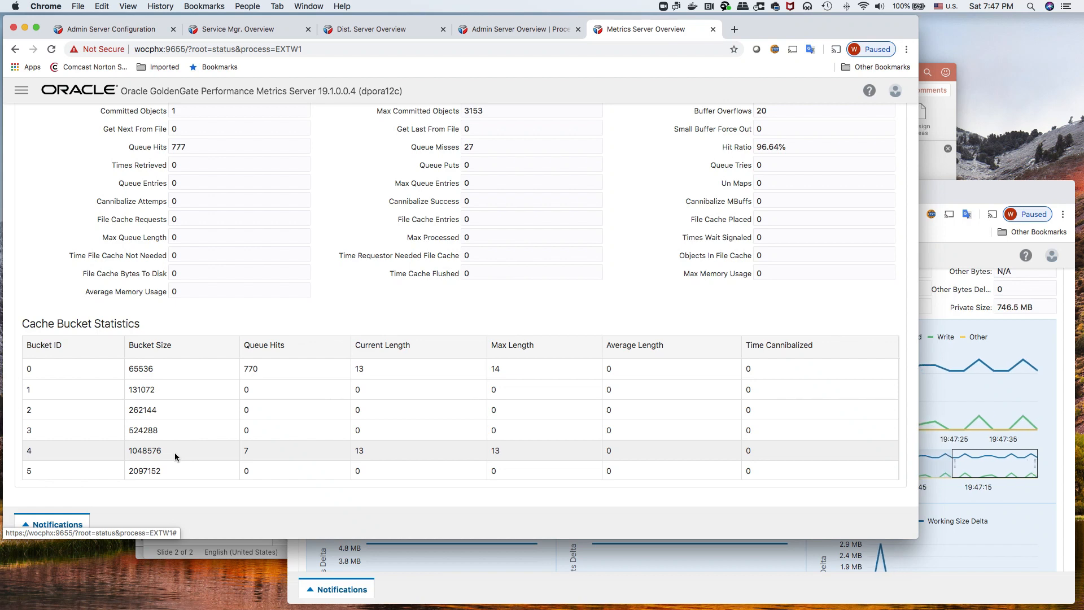
scroll(174, 453, up, 5)
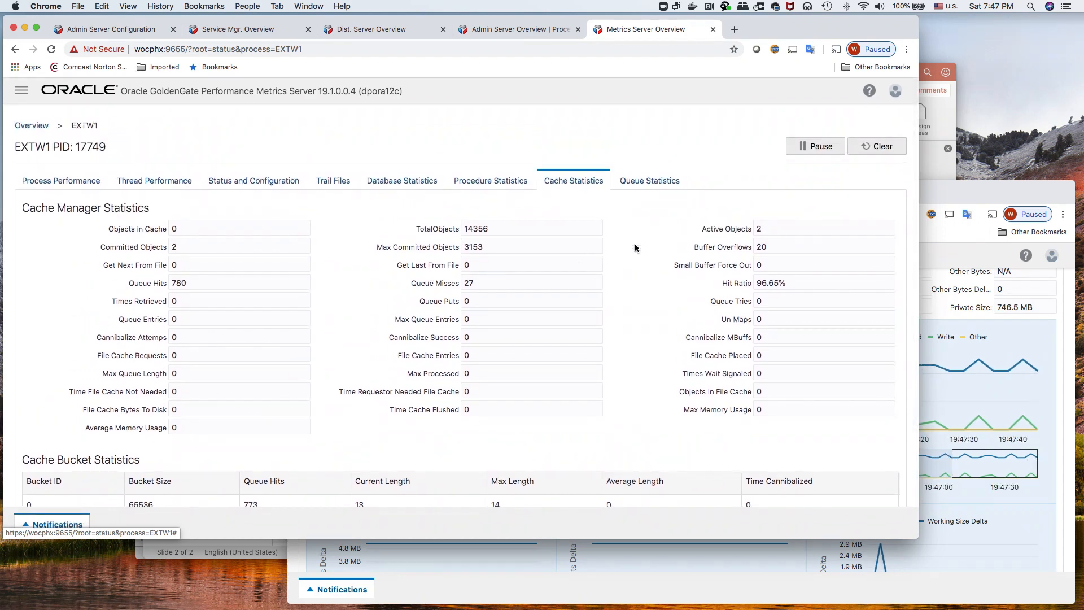
Open the database statistics of REPW1 in the dpora19c Metrics Server and review its table, operation and database details.
click(993, 188)
scroll(835, 296, up, 4)
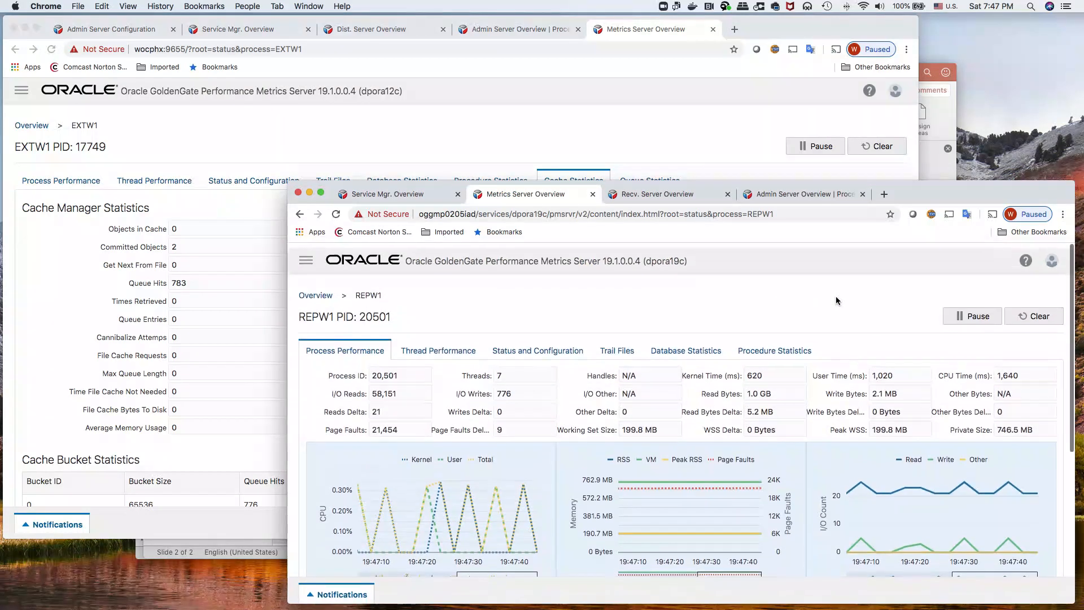
click(683, 350)
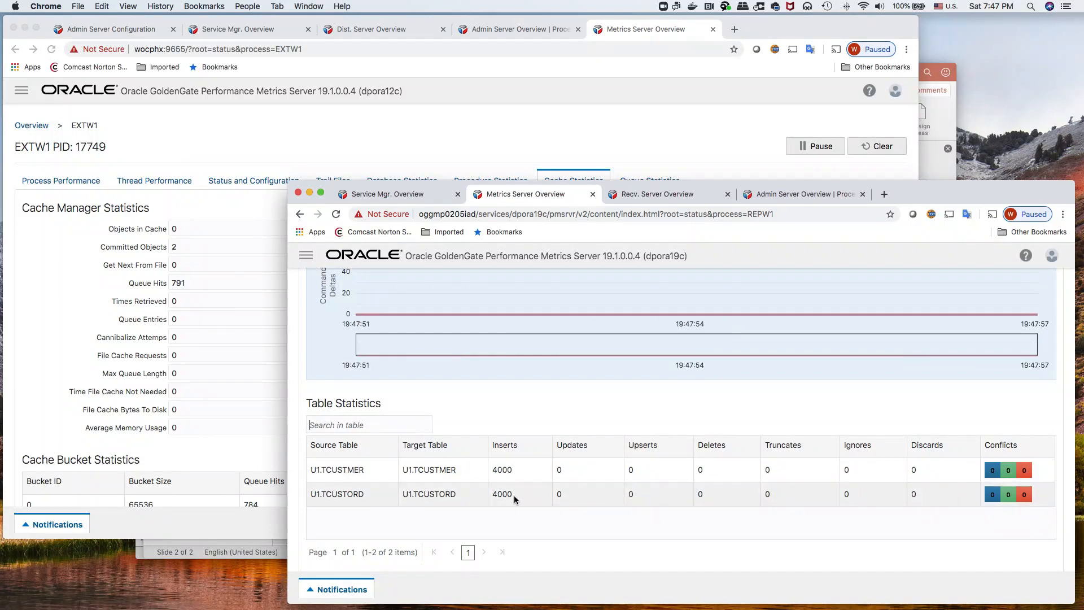
scroll(516, 499, up, 8)
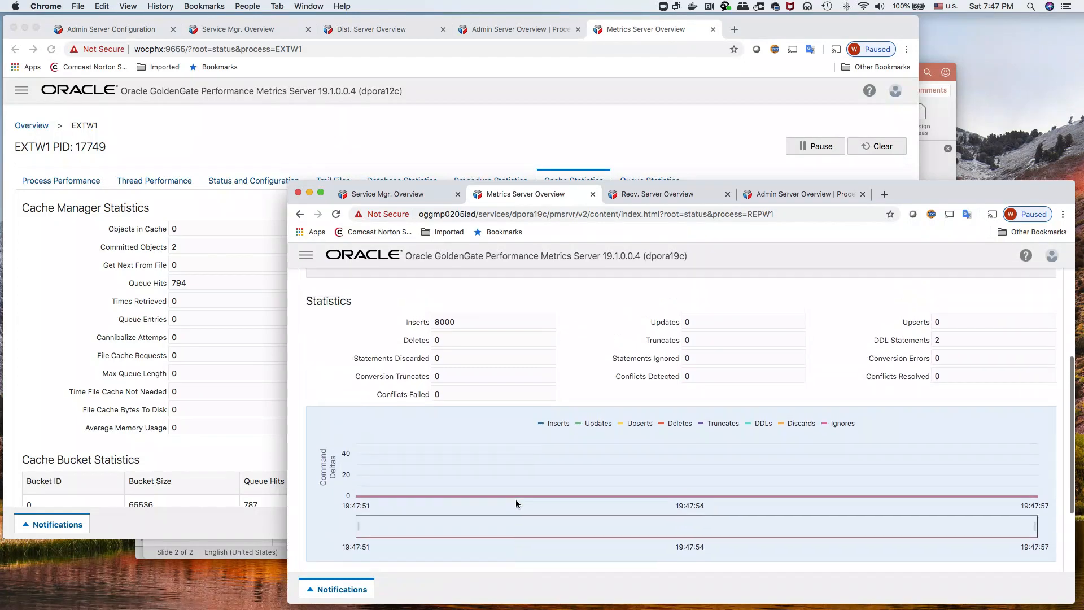
scroll(937, 404, up, 3)
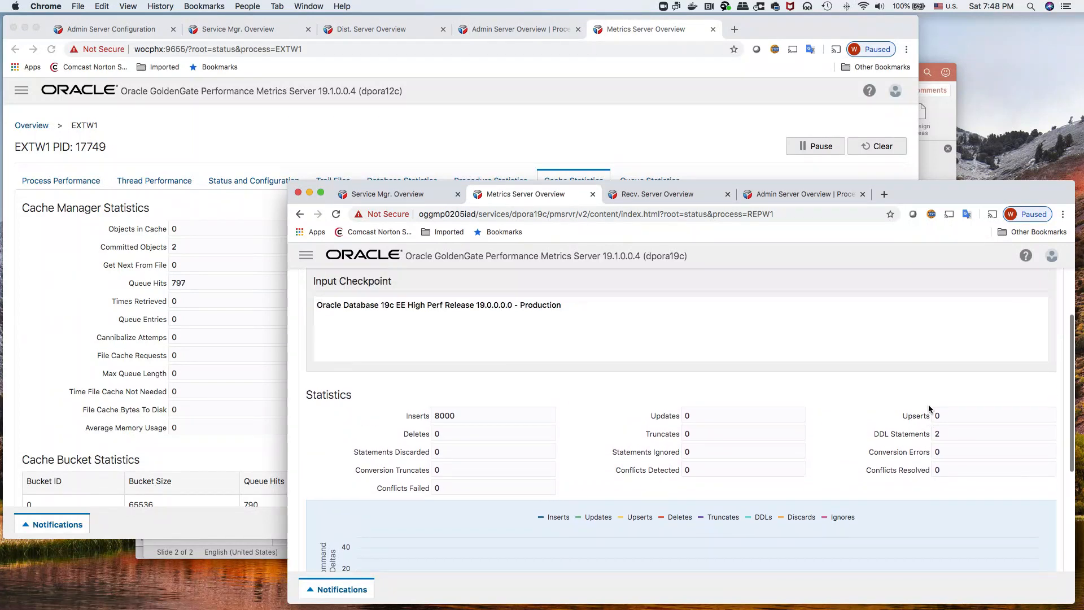
scroll(927, 409, up, 1)
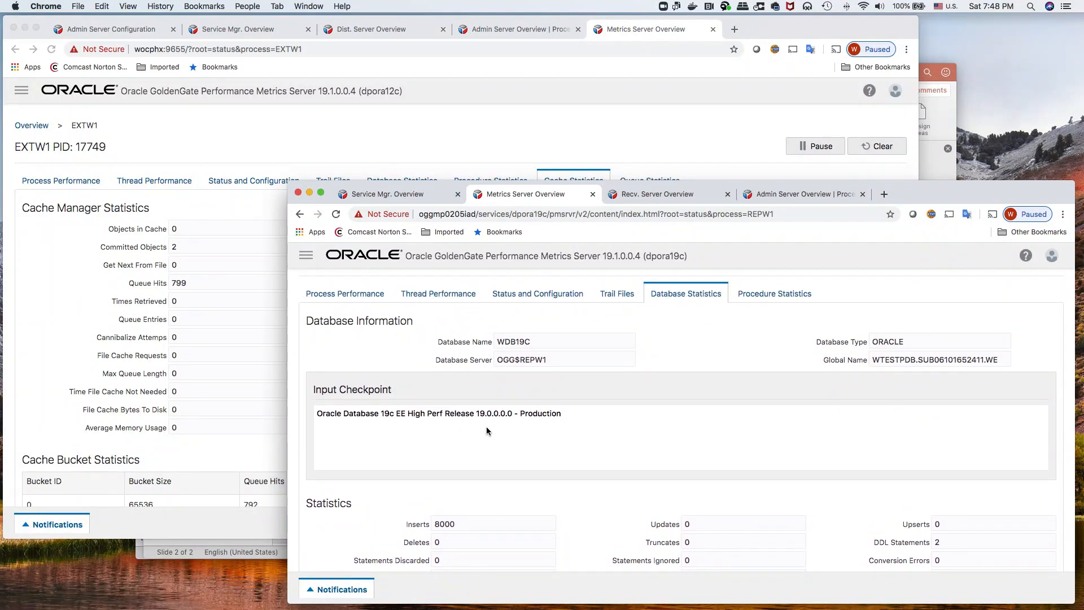
scroll(584, 431, up, 1)
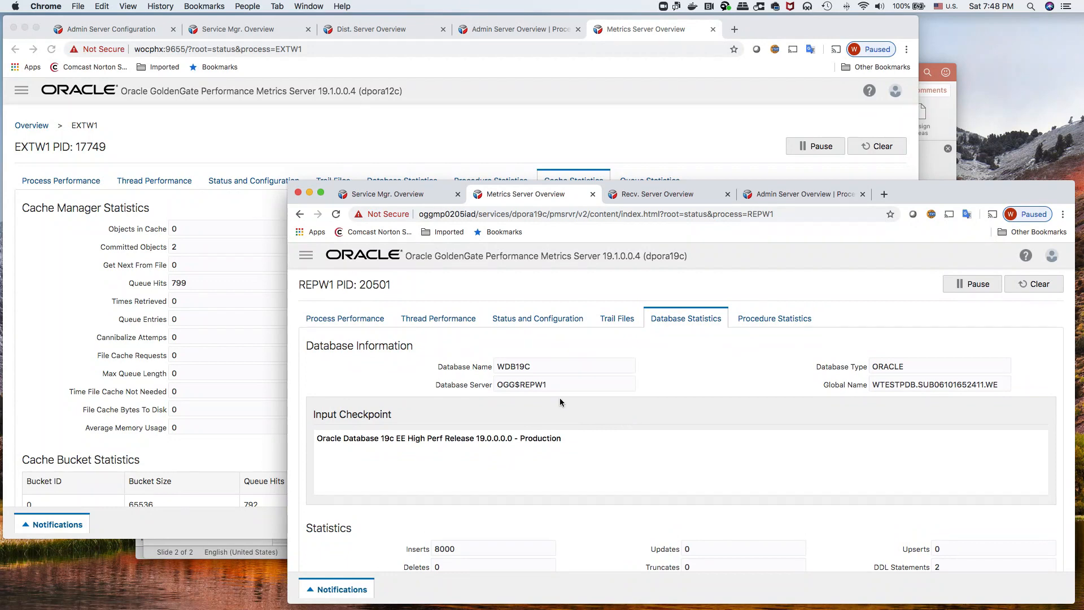
Examine the trail file metrics of REPW1, from the input trail file through the trail, input and output checkpoints.
click(617, 319)
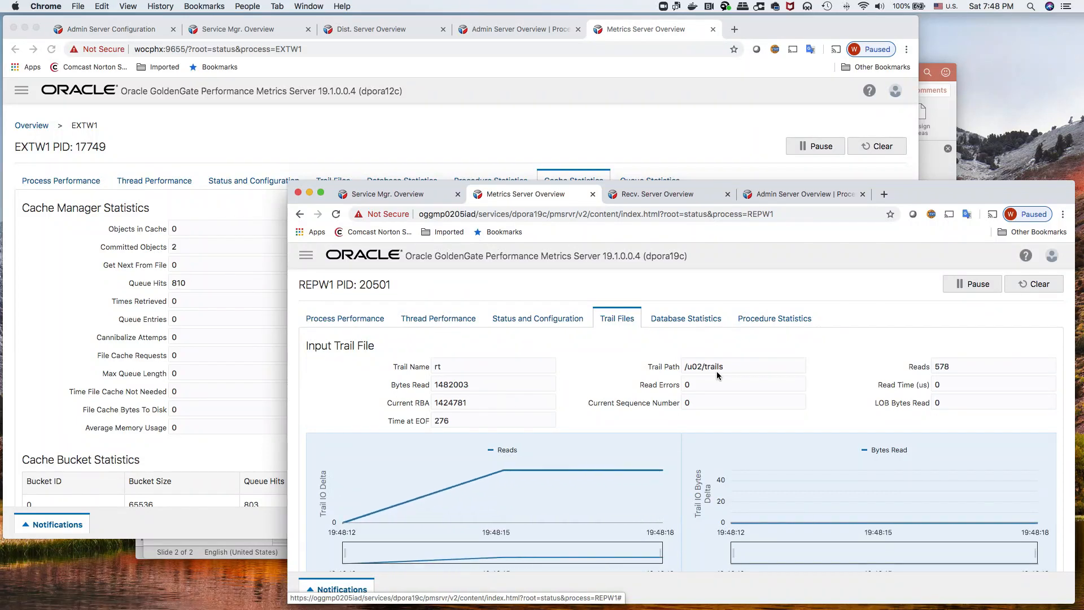
scroll(824, 369, down, 1)
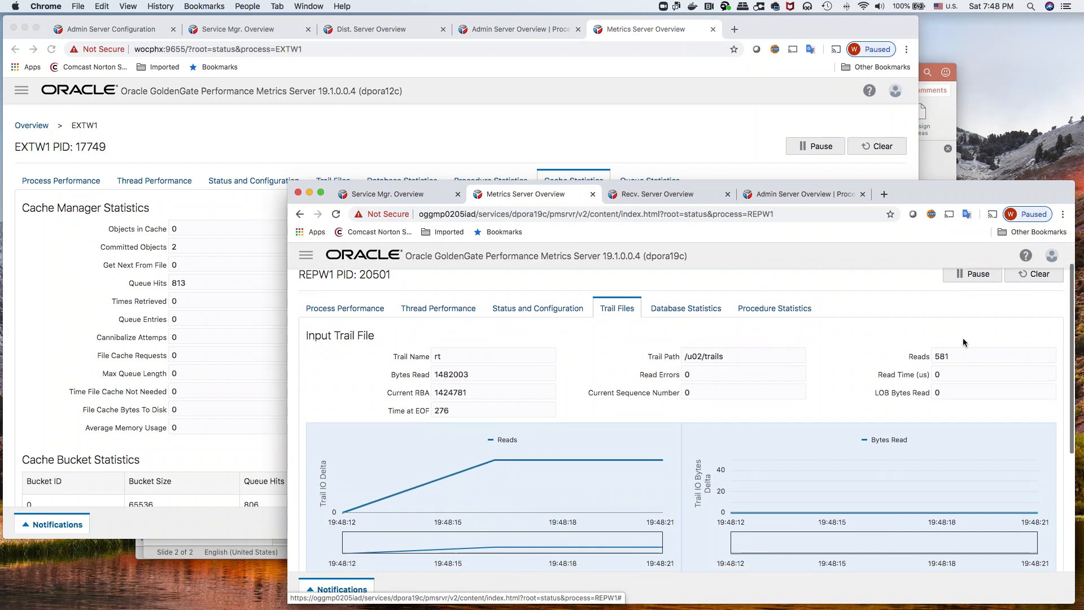
scroll(935, 367, down, 5)
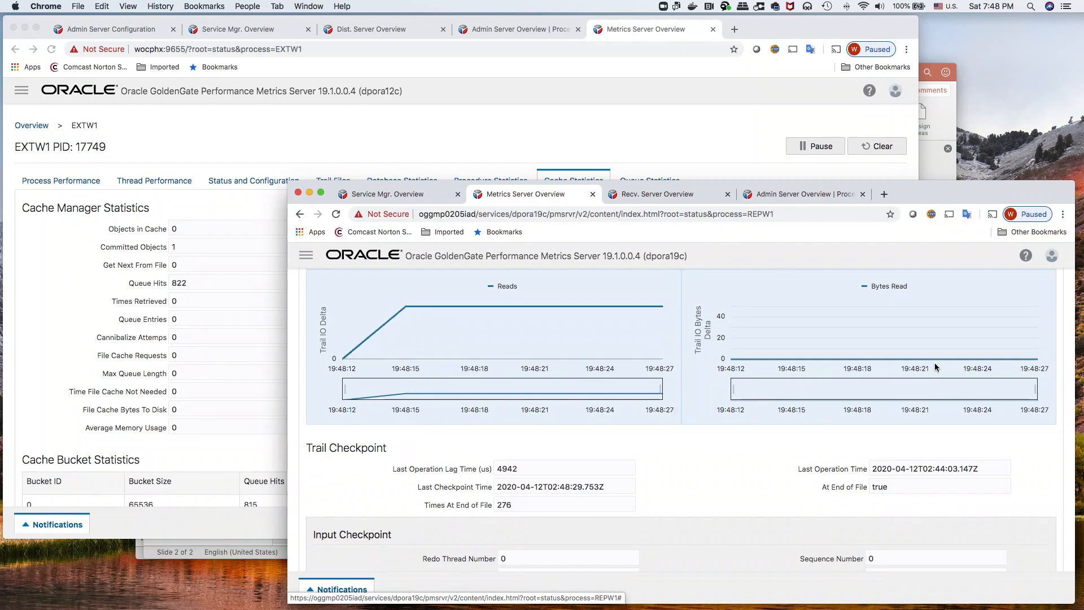
scroll(934, 362, down, 2)
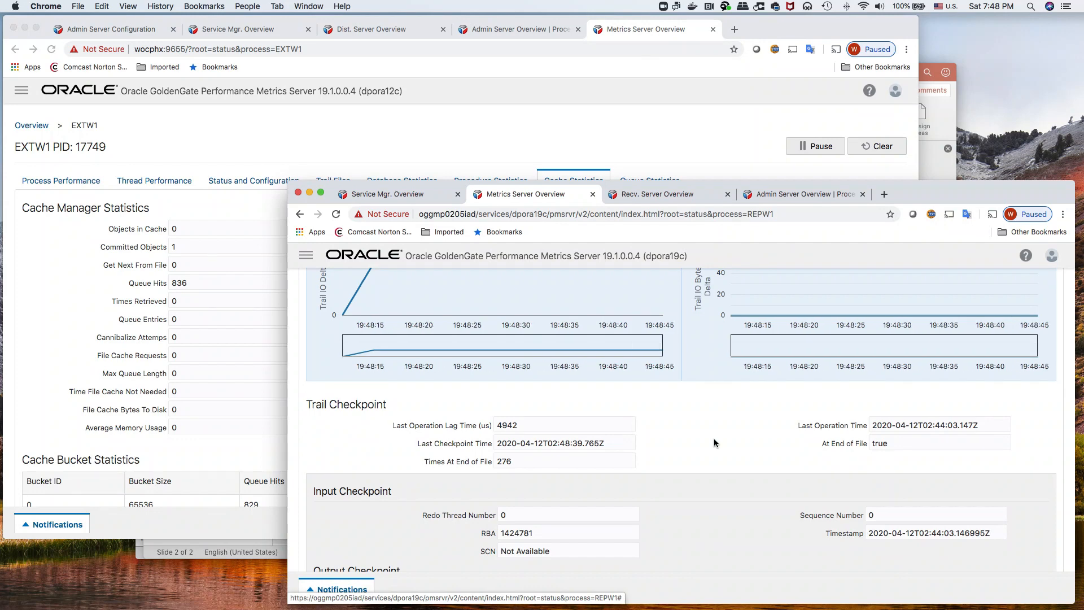
scroll(714, 443, down, 2)
scroll(714, 442, down, 1)
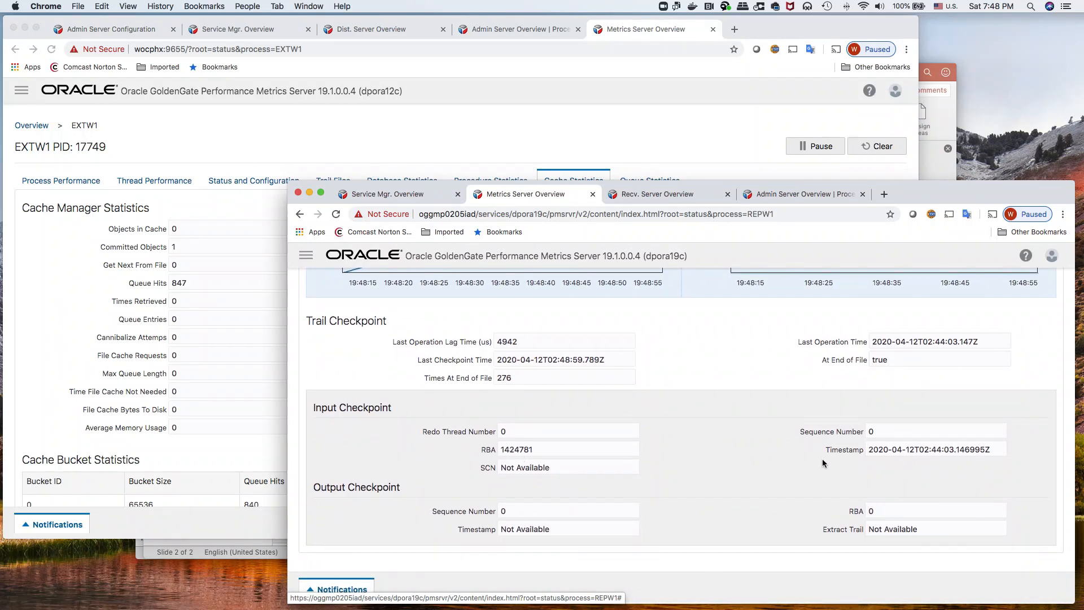
scroll(822, 458, up, 5)
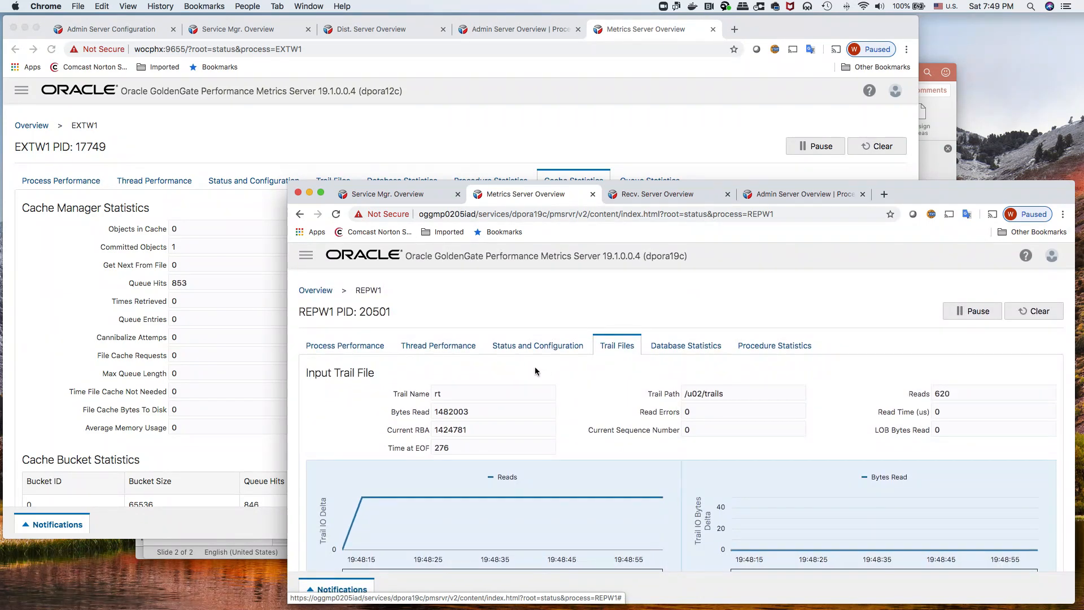
Review the status and configuration of REPW1, including its basic process information and process messages.
click(539, 346)
scroll(540, 391, down, 2)
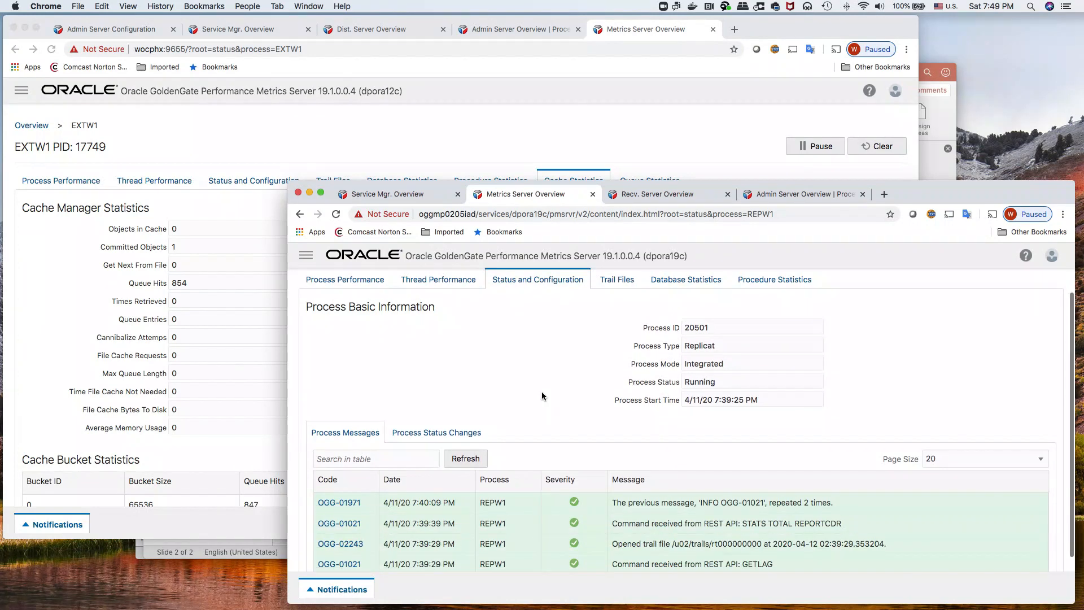
scroll(541, 393, down, 2)
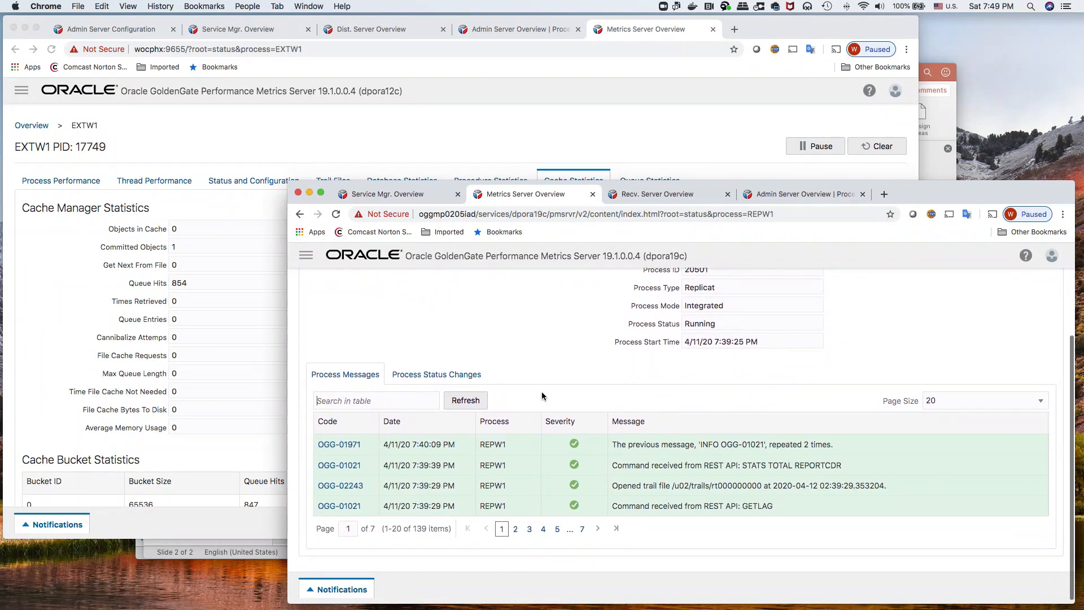
scroll(541, 391, up, 4)
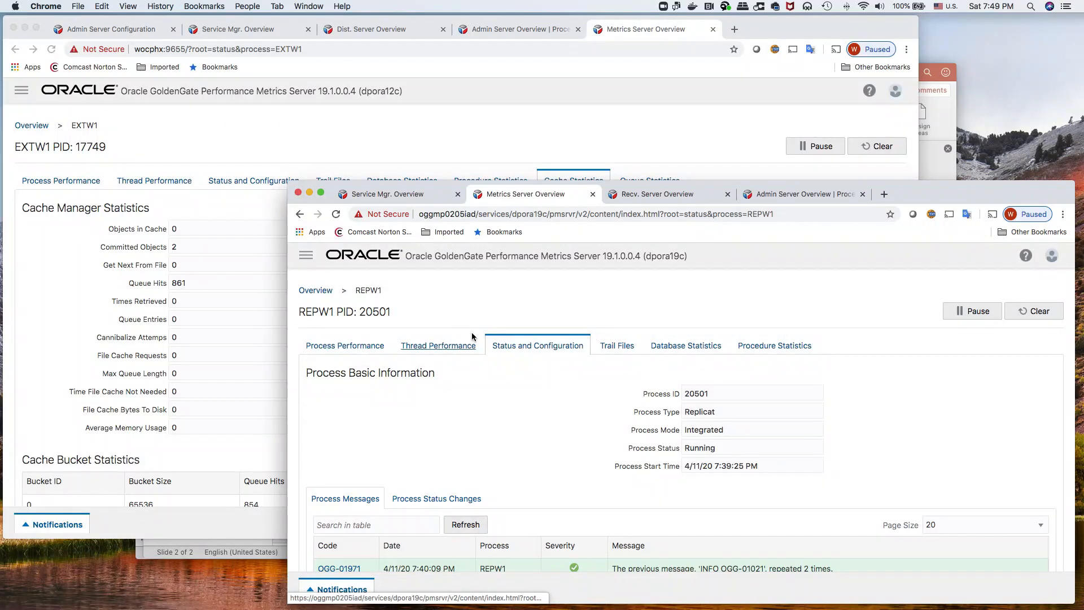
Open the DISTSRVR process from the dpora12c Metrics Server overview and review its performance charts and distribution server statistics.
click(490, 144)
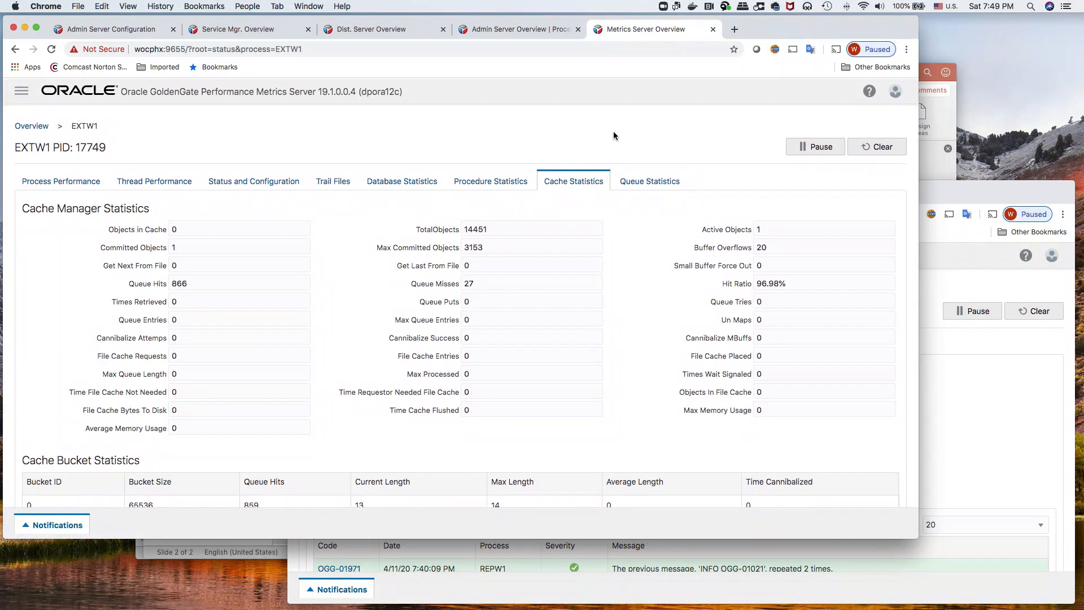
click(35, 133)
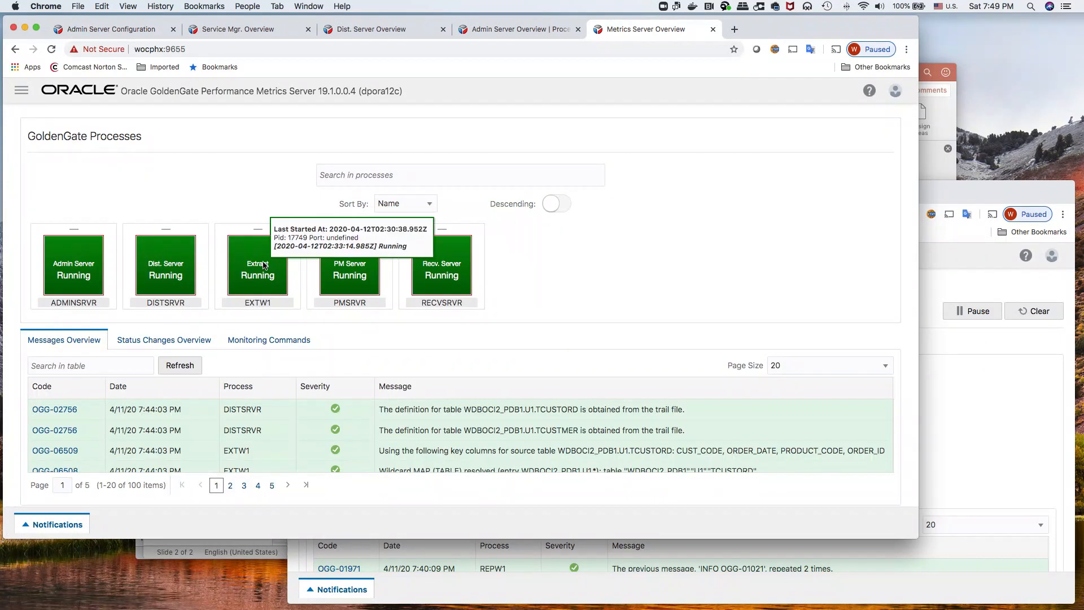
click(159, 277)
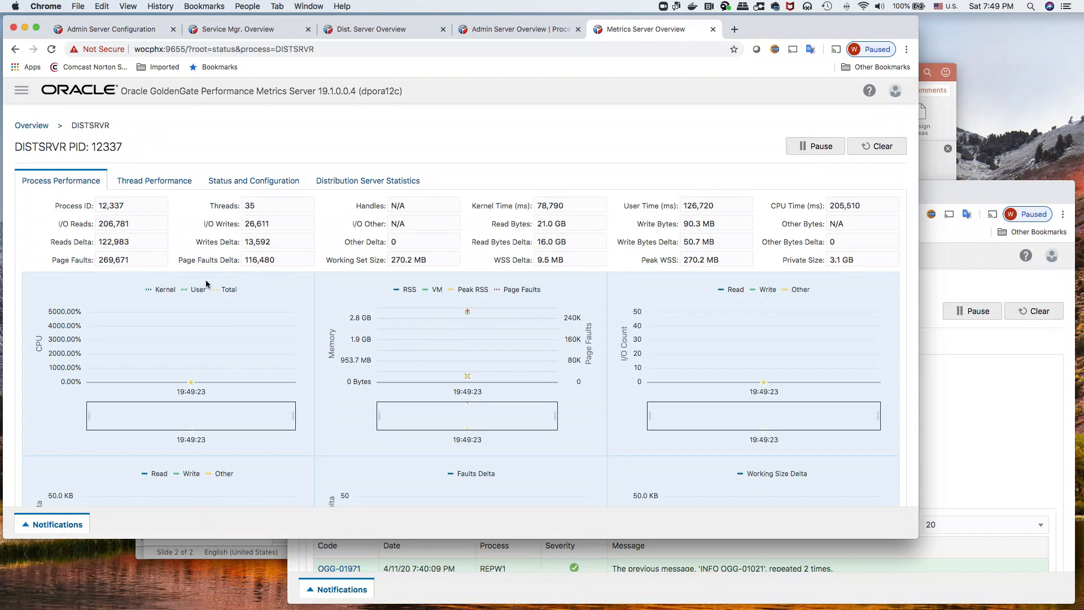
scroll(213, 289, down, 3)
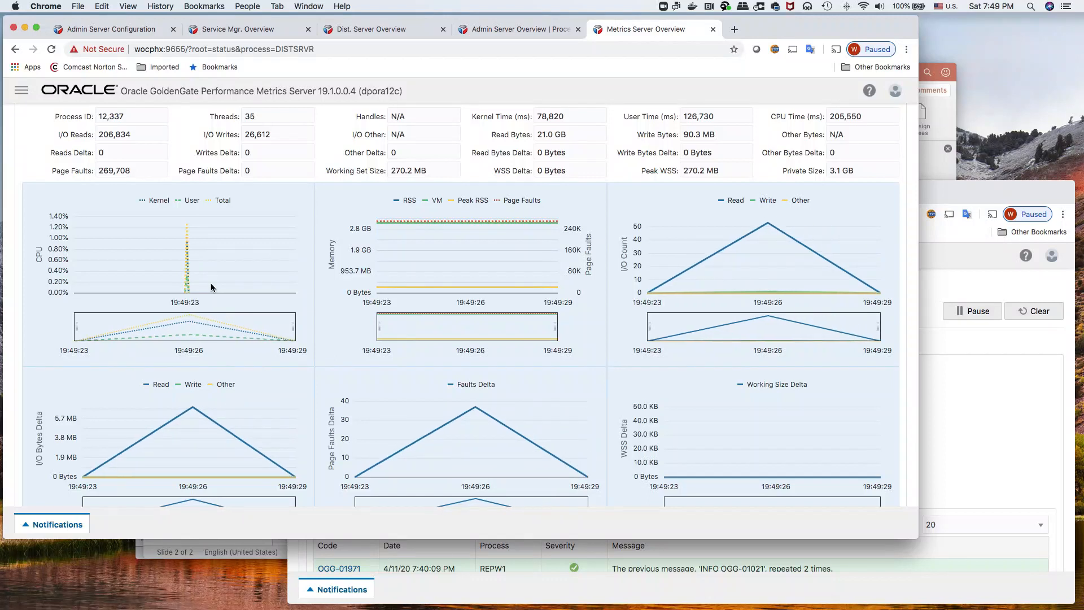
scroll(211, 285, down, 1)
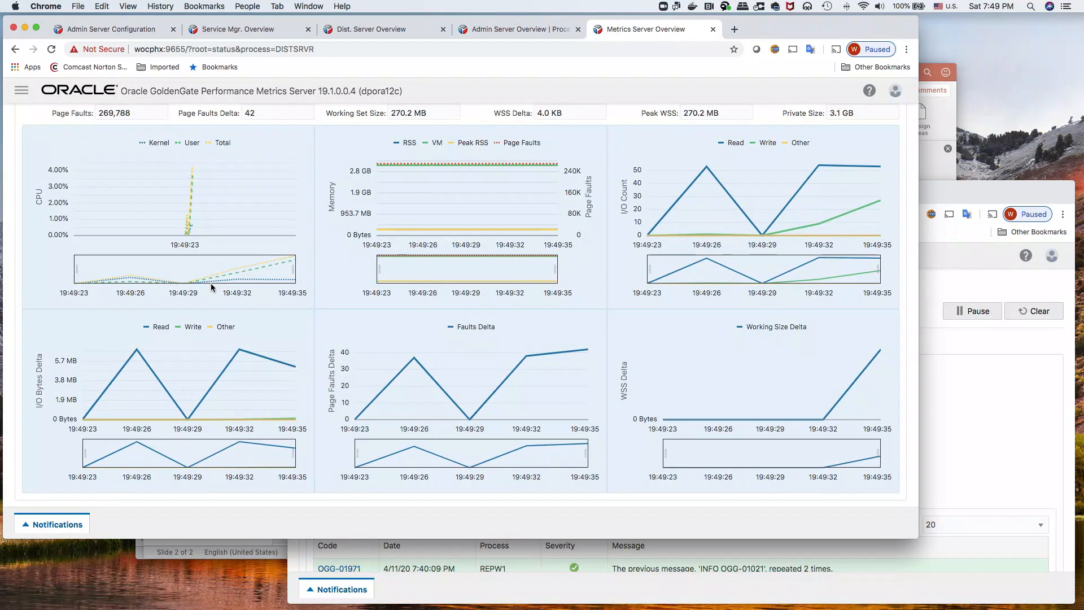
scroll(211, 285, up, 5)
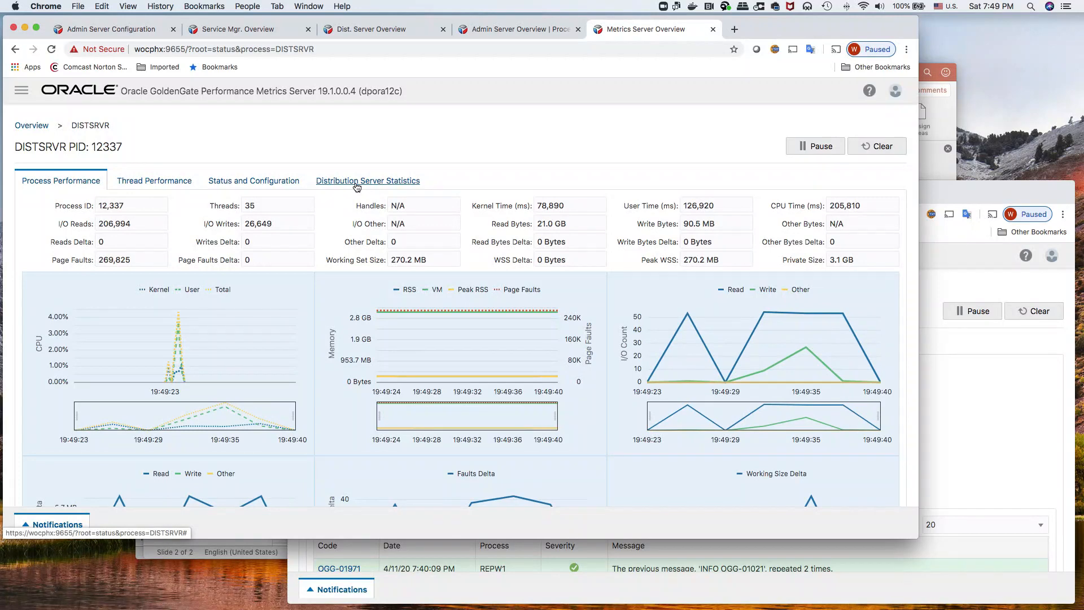
click(356, 182)
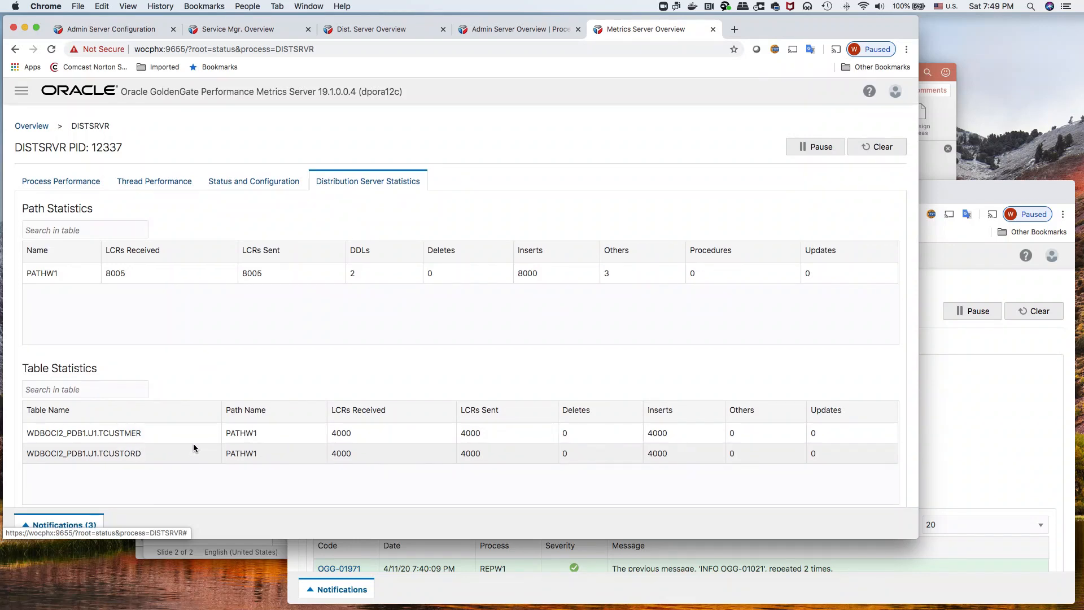
Review the path, table and network statistics of DISTSRVR, and return to its process performance charts.
scroll(193, 442, down, 3)
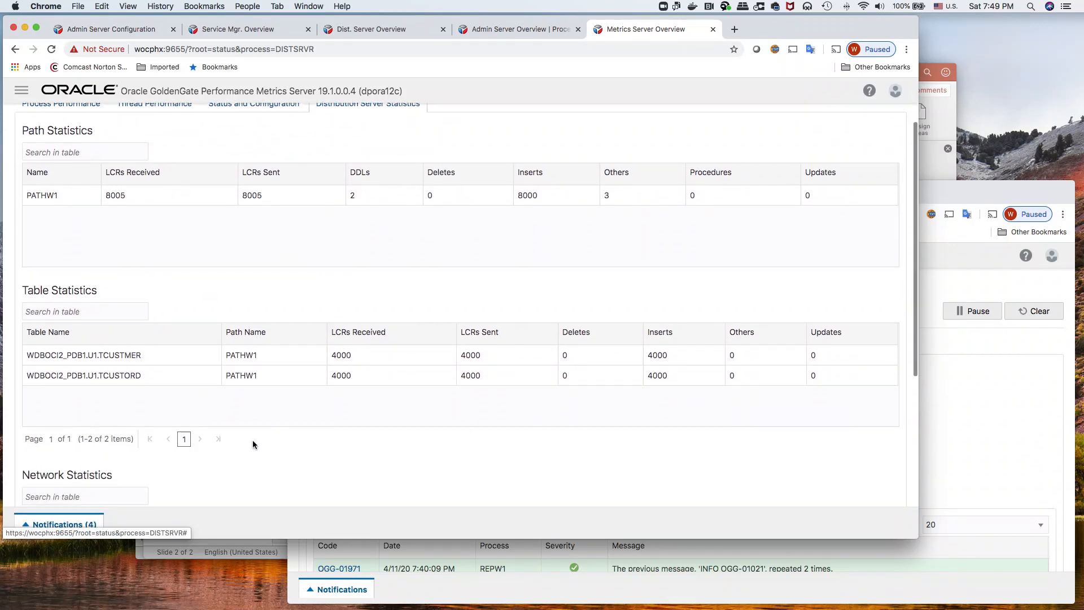
scroll(253, 439, down, 3)
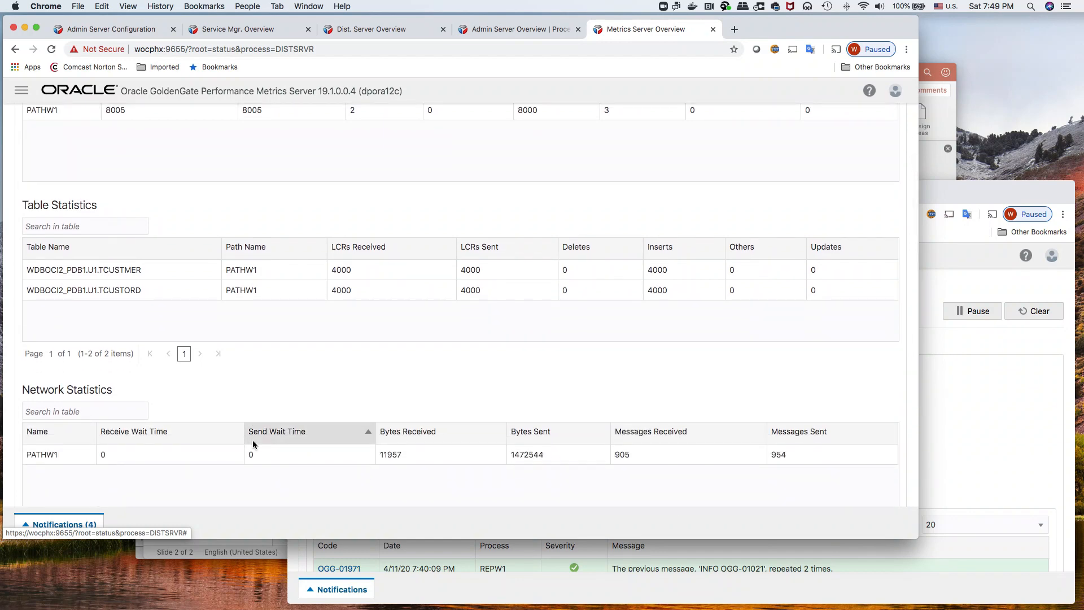
scroll(252, 439, up, 6)
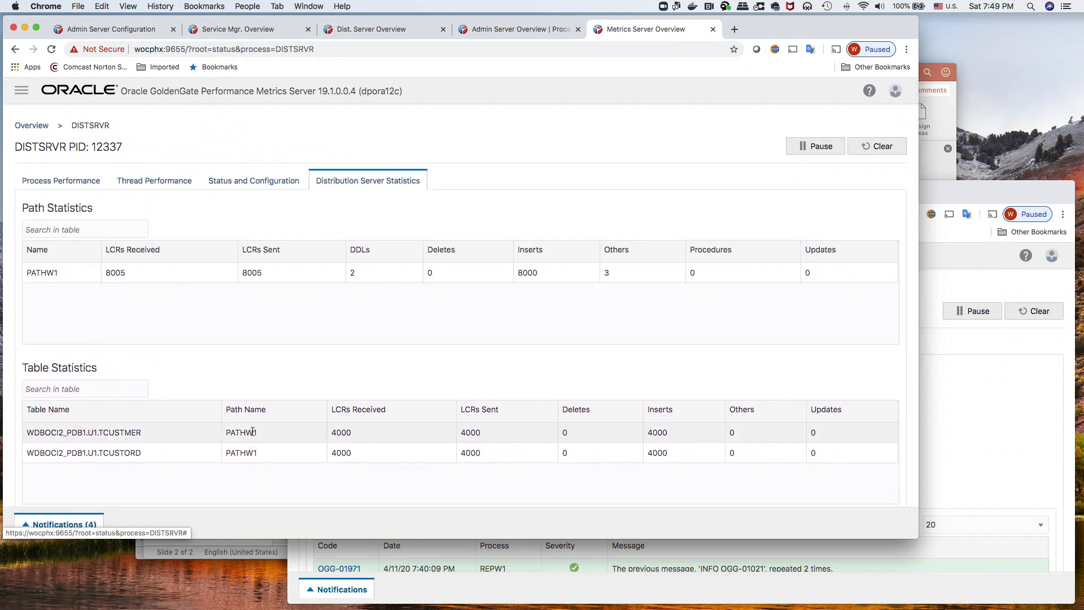
click(254, 408)
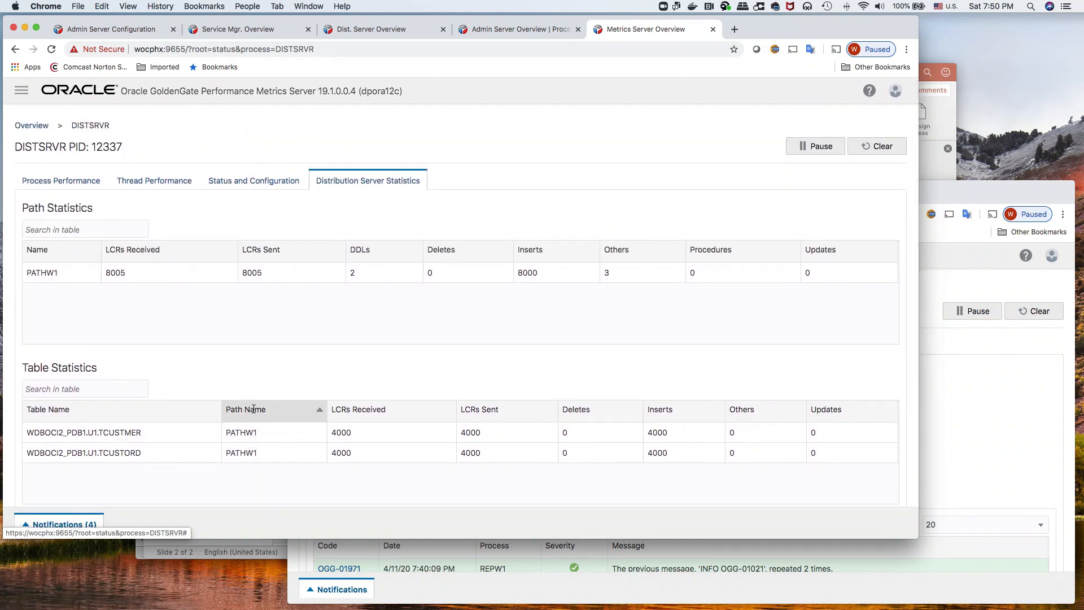
click(65, 187)
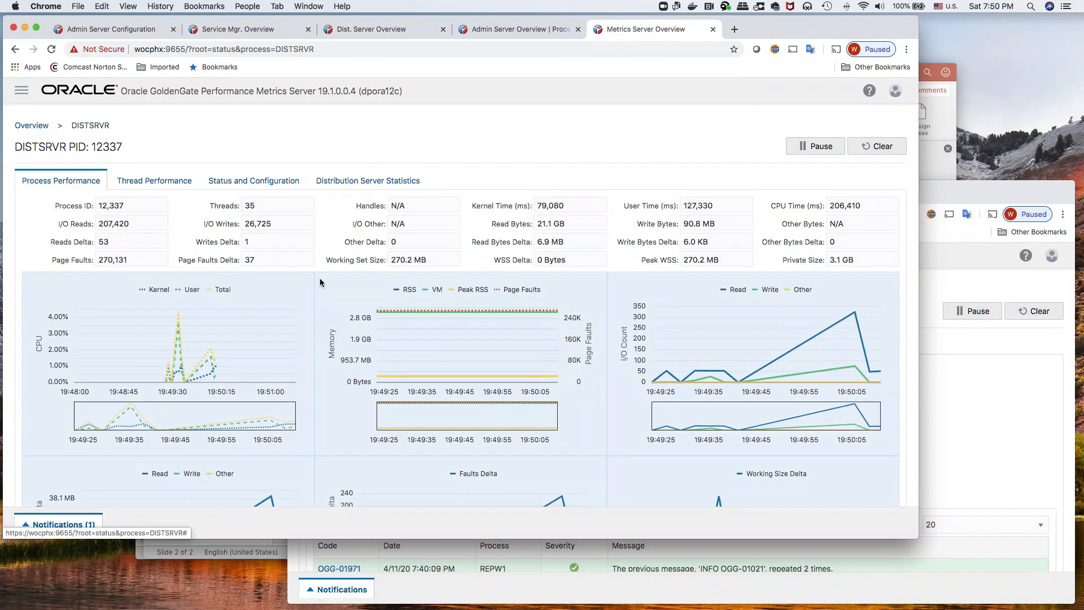
Switch to PowerPoint to show the GoldenGate Microservices replication diagram.
key(super+Tab)
key(super+Tab)
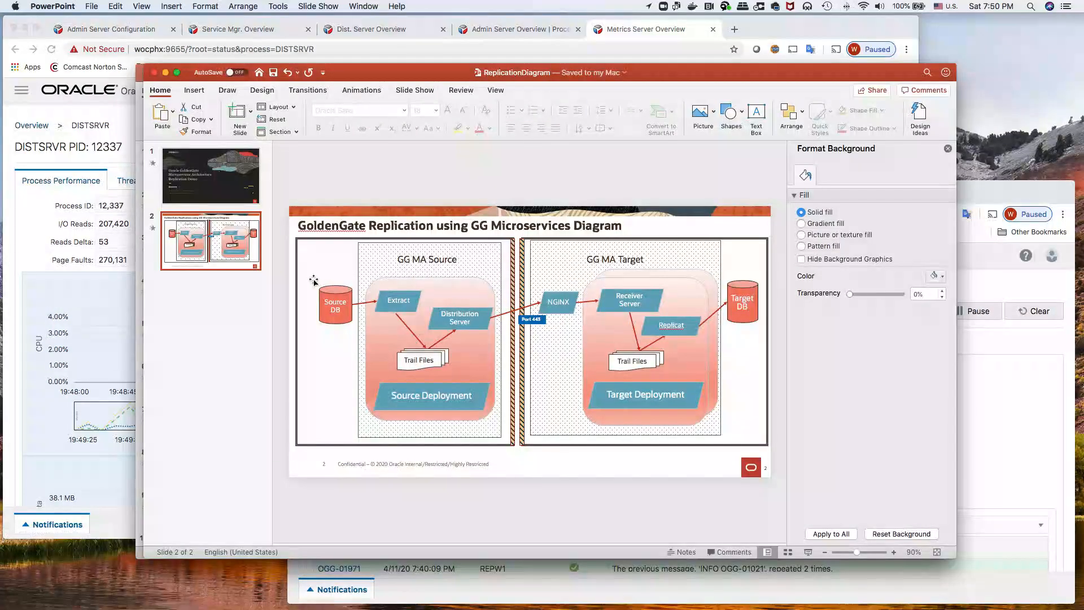